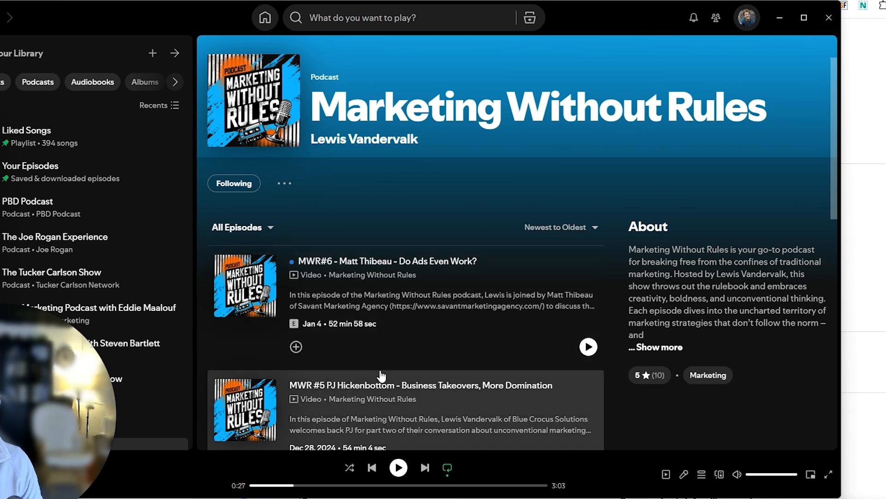
scroll(376, 376, down, 10)
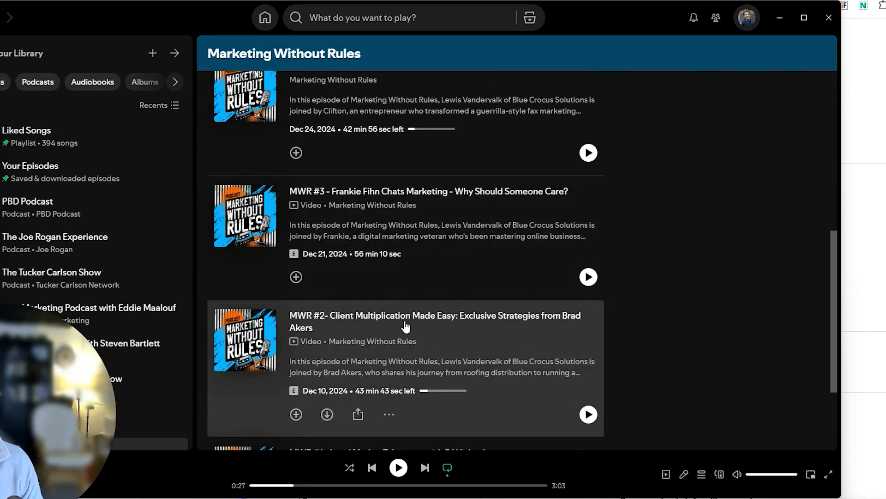
scroll(406, 327, up, 10)
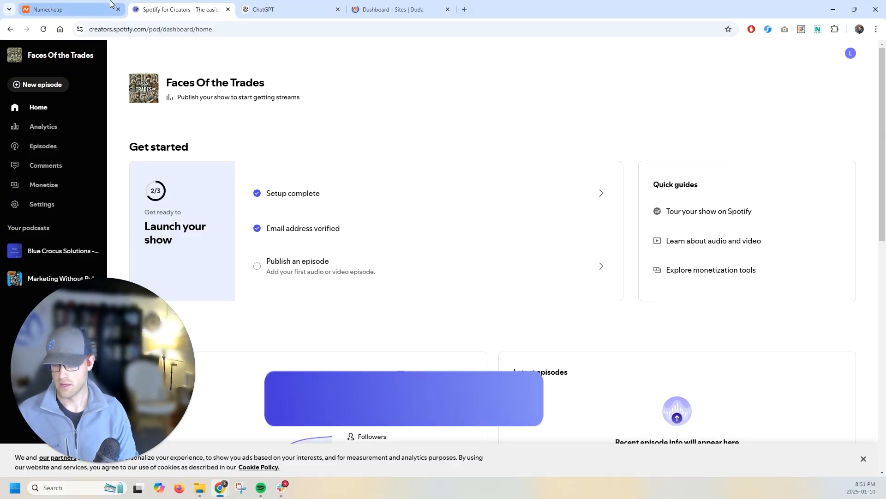
- Review the facesofthetrades.com domain registration on the Namecheap order confirmation page, selecting the domain name
mouse_move(95, 7)
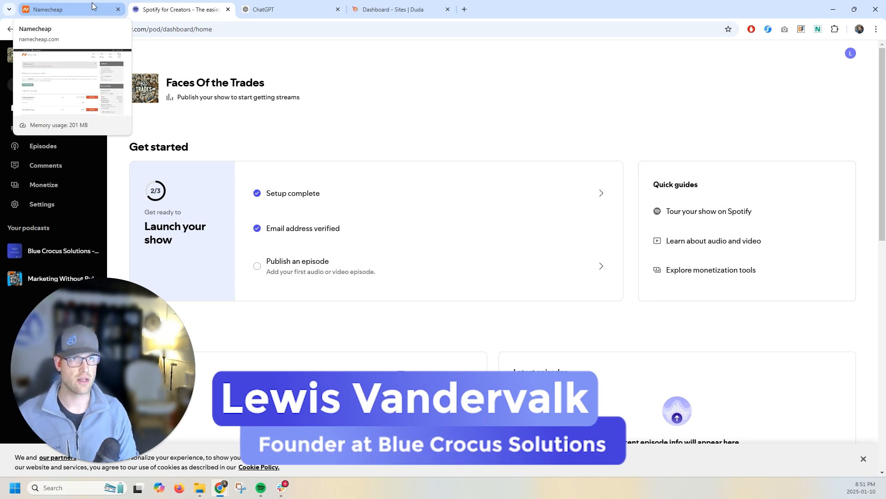
click(95, 7)
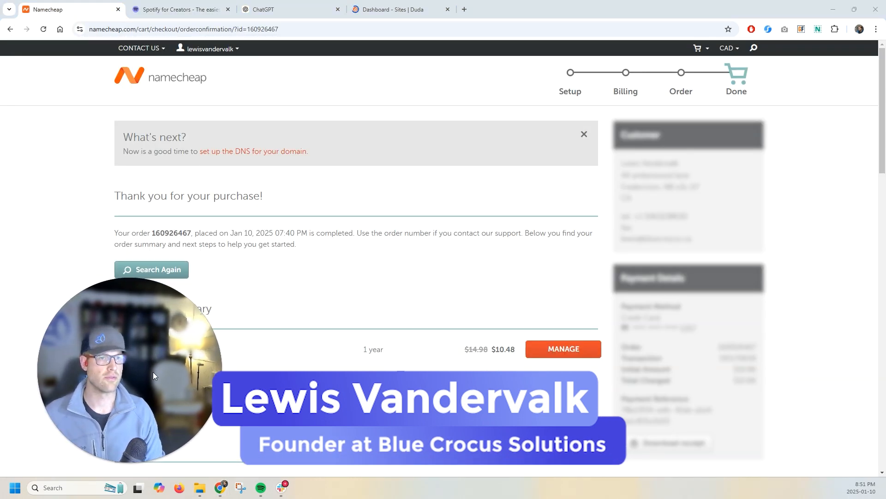
scroll(277, 293, down, 3)
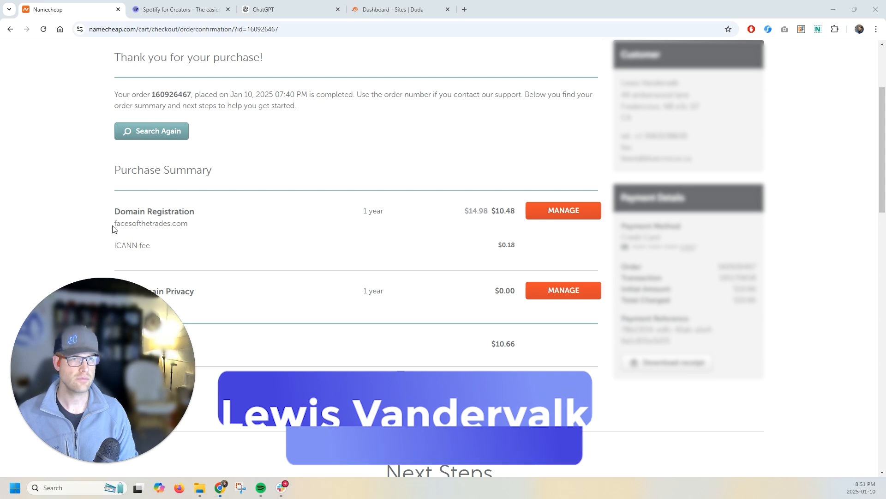
drag(114, 224, 189, 212)
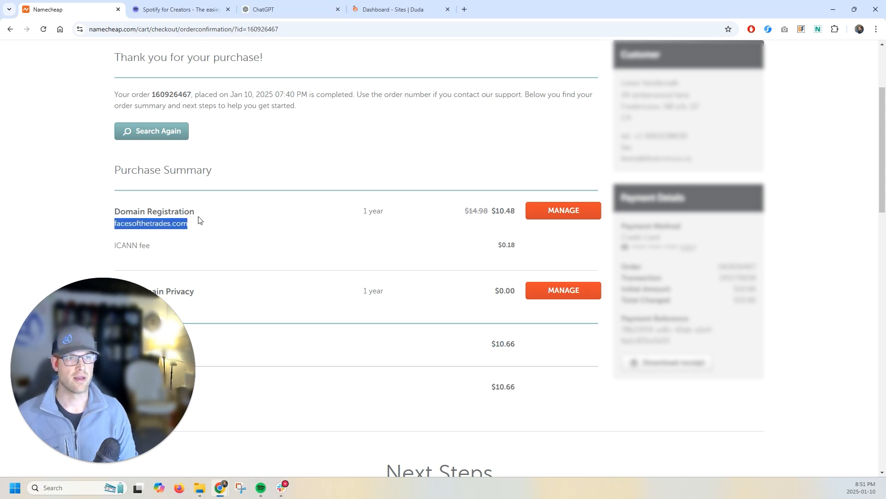
click(201, 220)
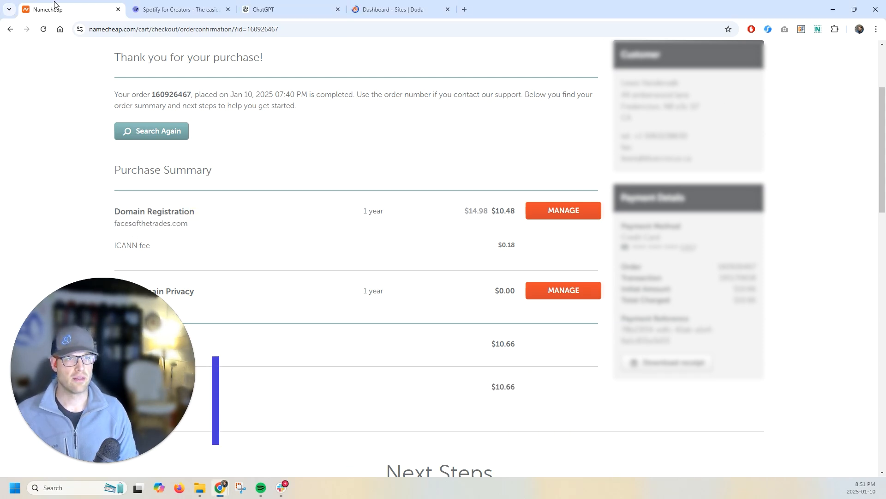
scroll(219, 266, up, 3)
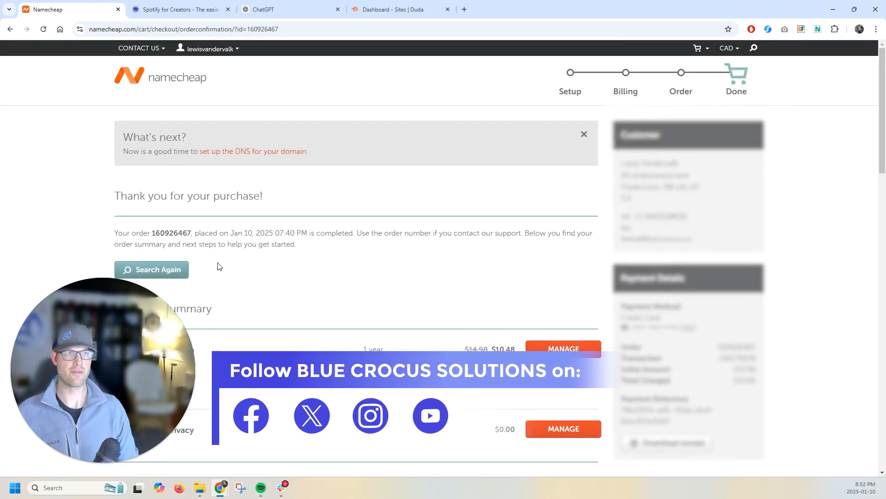
scroll(183, 190, down, 2)
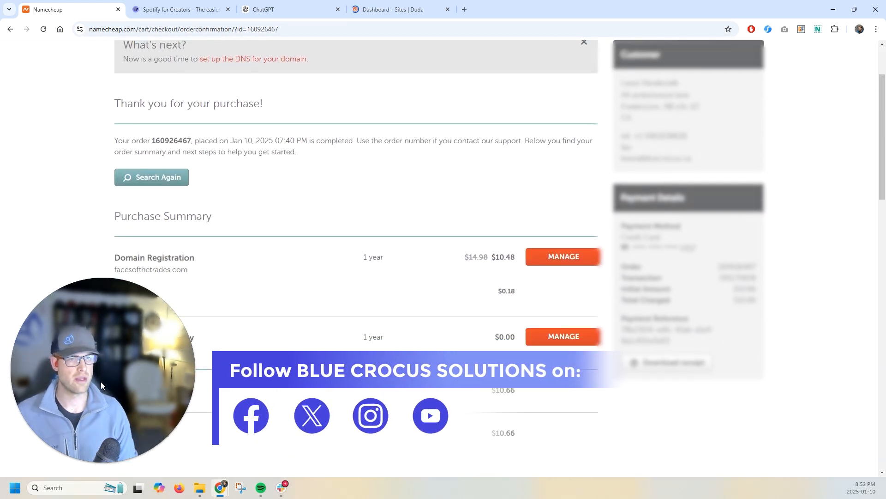
click(89, 462)
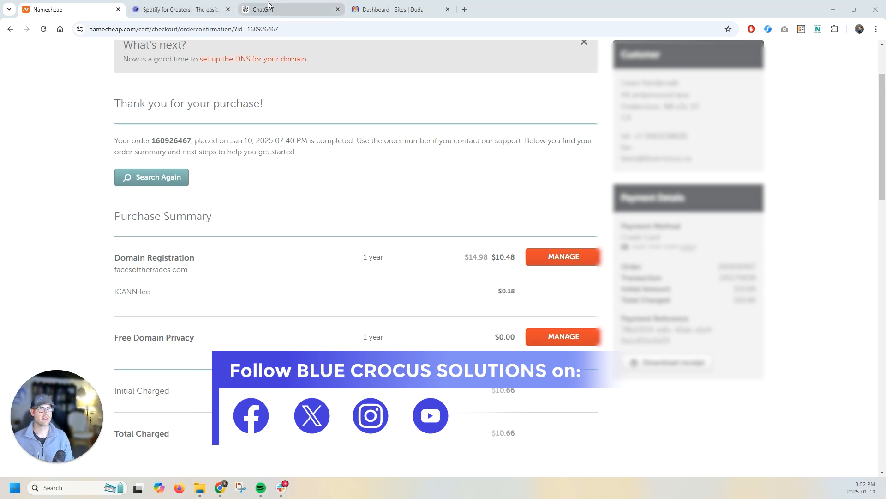
- Switch to the Duda dashboard's site list and start creating a new site
click(202, 4)
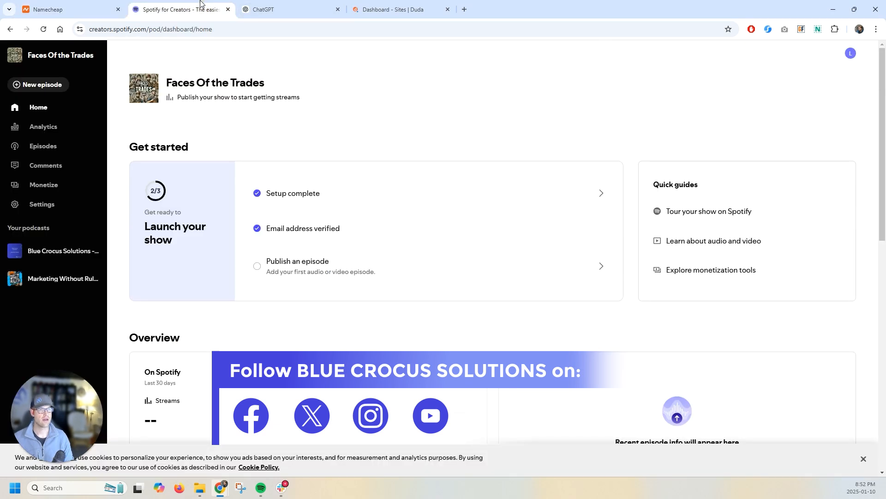
click(375, 3)
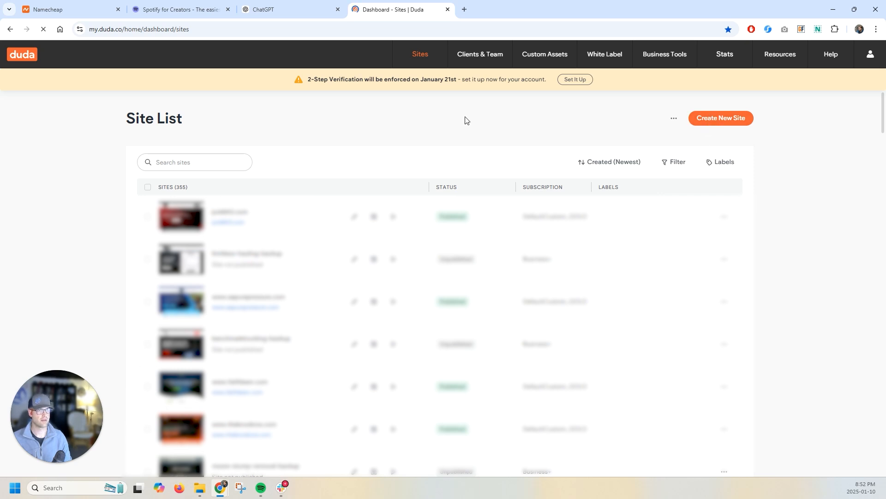
click(736, 119)
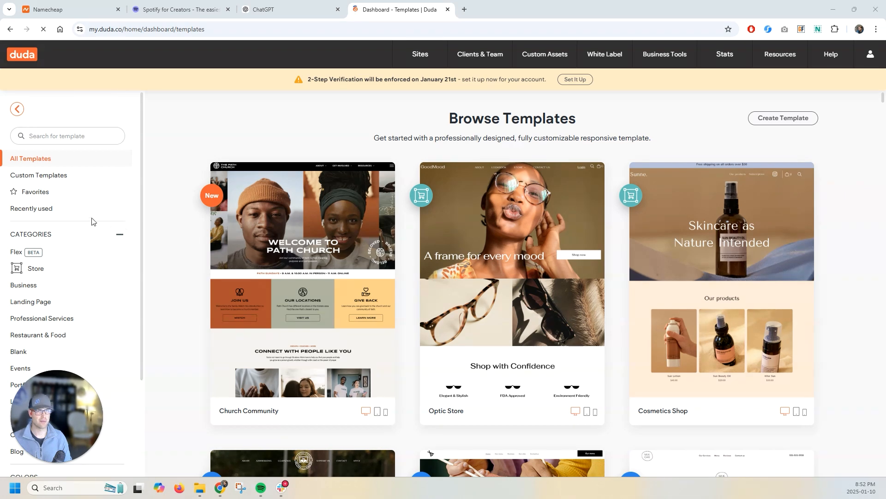
- Filter the template gallery to the Landing Page category and browse its templates
scroll(78, 257, down, 1)
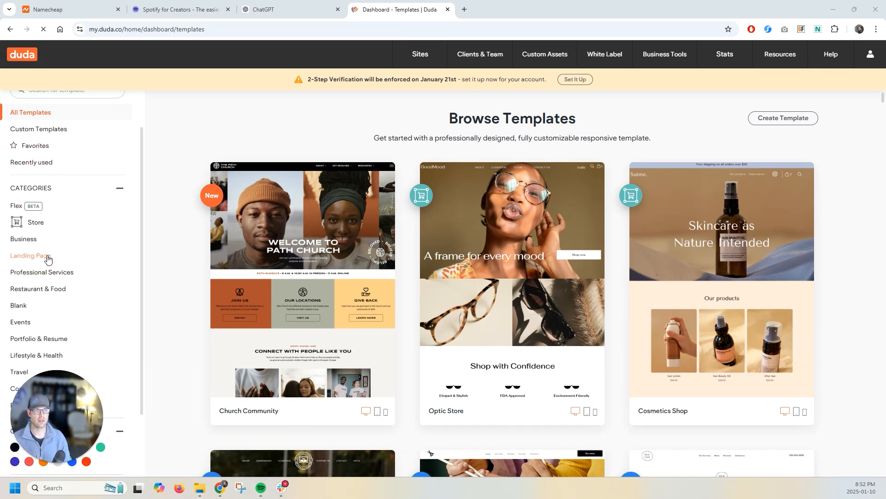
click(48, 258)
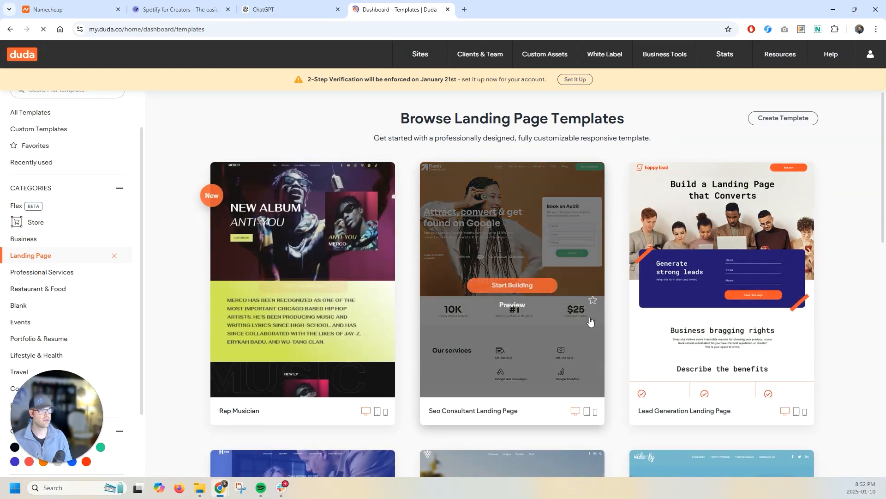
scroll(323, 273, down, 2)
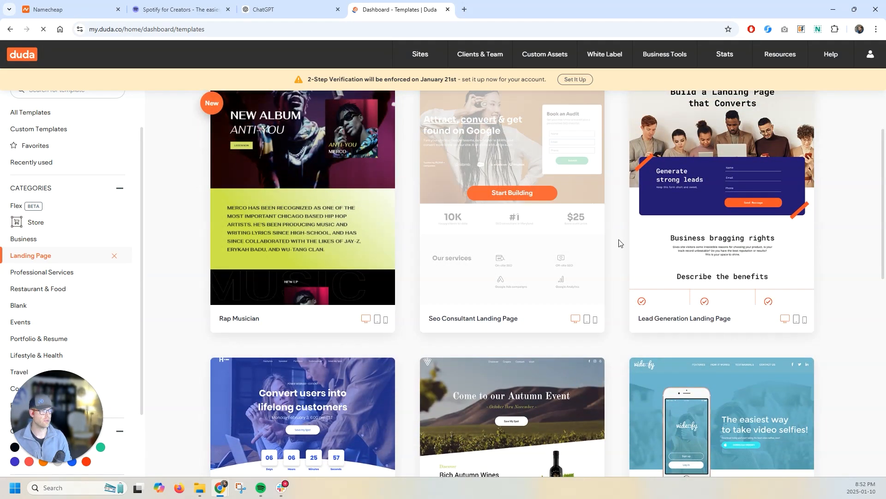
scroll(288, 192, up, 2)
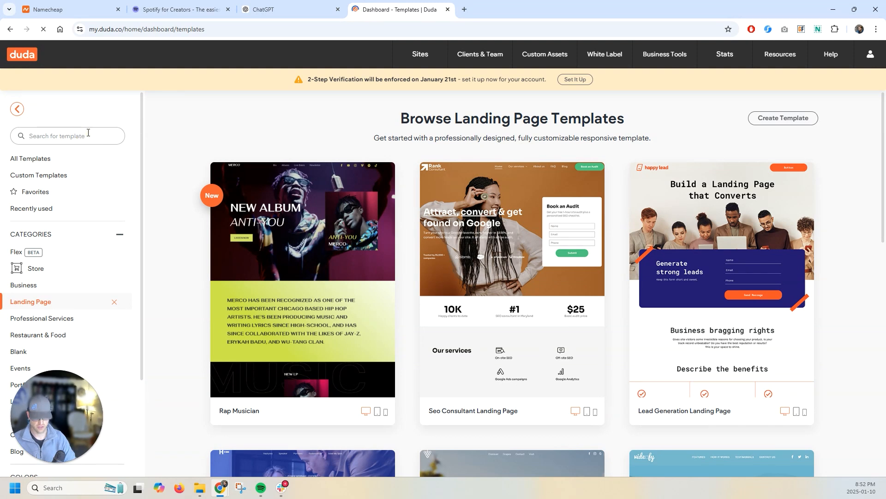
- Search the Landing Page templates and then all templates for podcast, and clear the search
click(88, 132)
text(podcast)
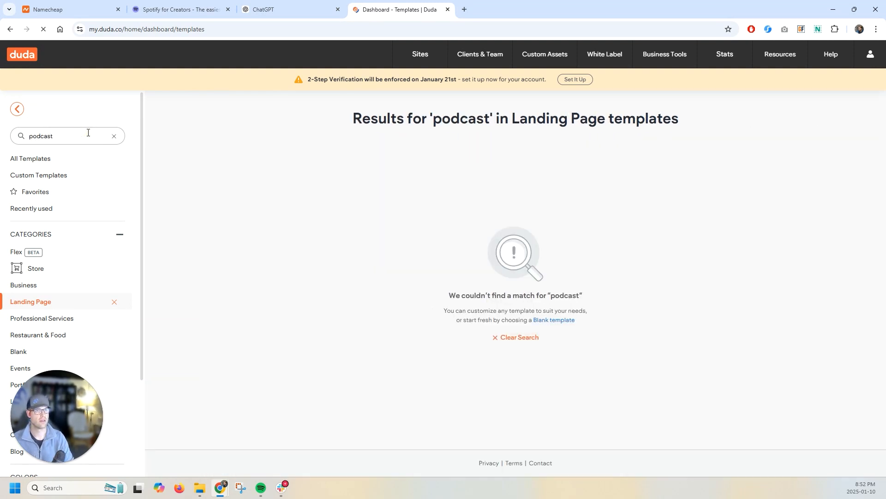
click(43, 160)
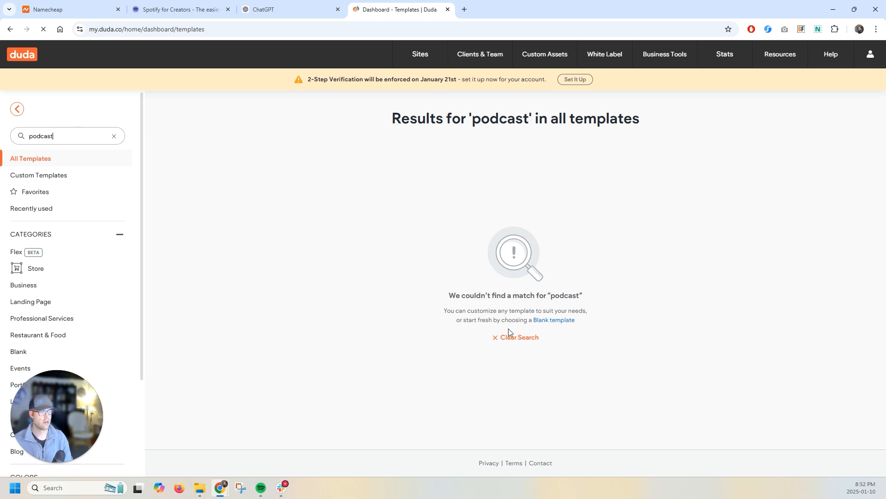
click(516, 339)
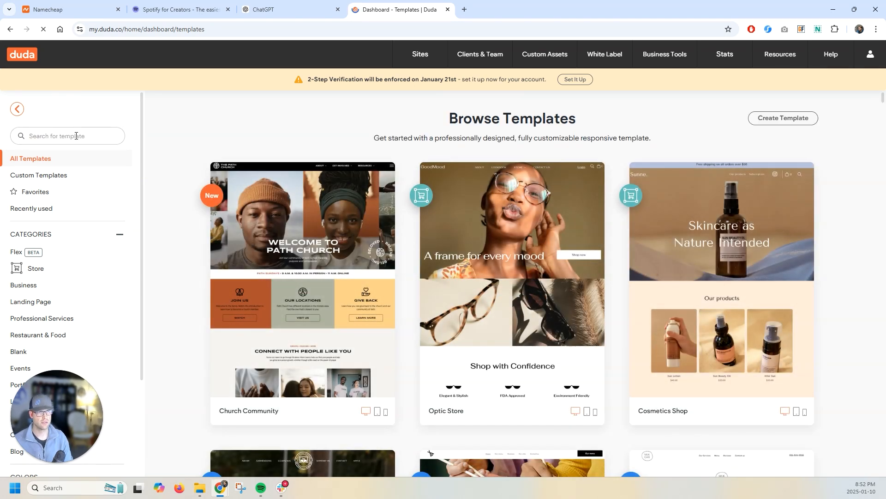
- Browse the templates and open a preview of the My Bicycle Blog template
scroll(218, 201, down, 7)
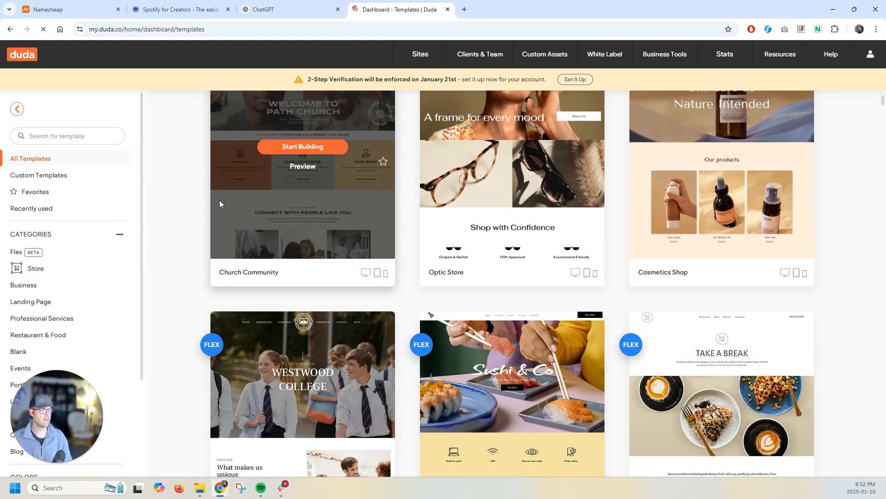
scroll(189, 194, up, 1)
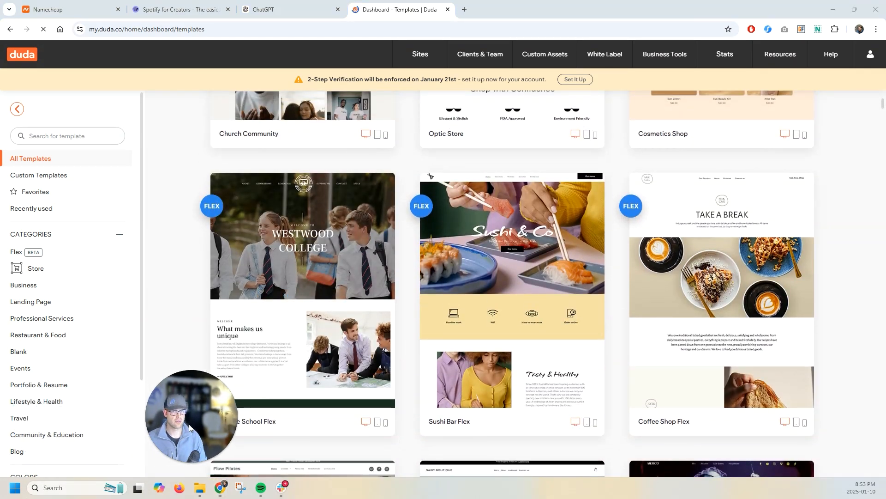
scroll(81, 303, down, 3)
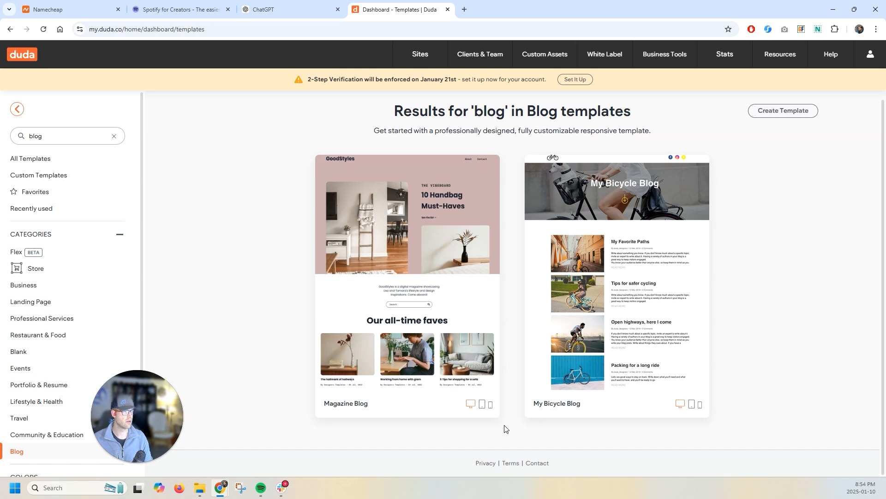
click(621, 299)
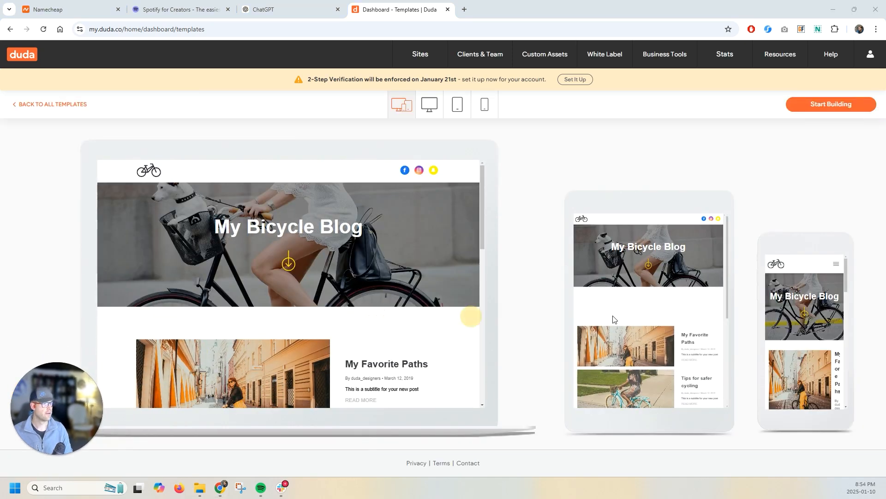
- Scroll through the My Bicycle Blog preview in its desktop, tablet and mobile layouts
scroll(805, 344, down, 6)
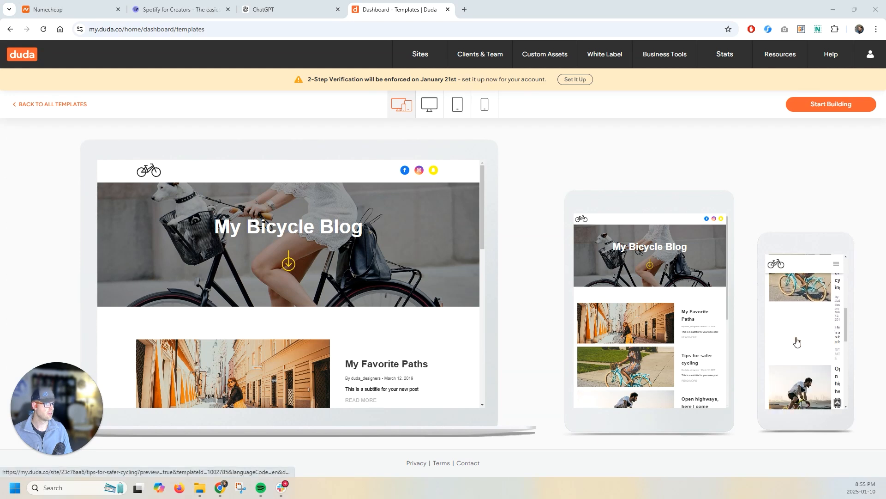
scroll(794, 340, down, 5)
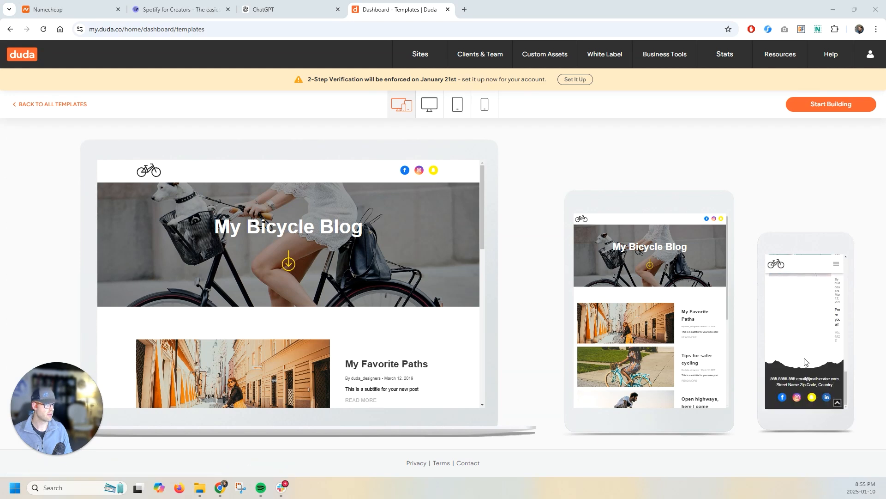
scroll(787, 341, up, 4)
scroll(787, 341, up, 2)
scroll(386, 284, down, 10)
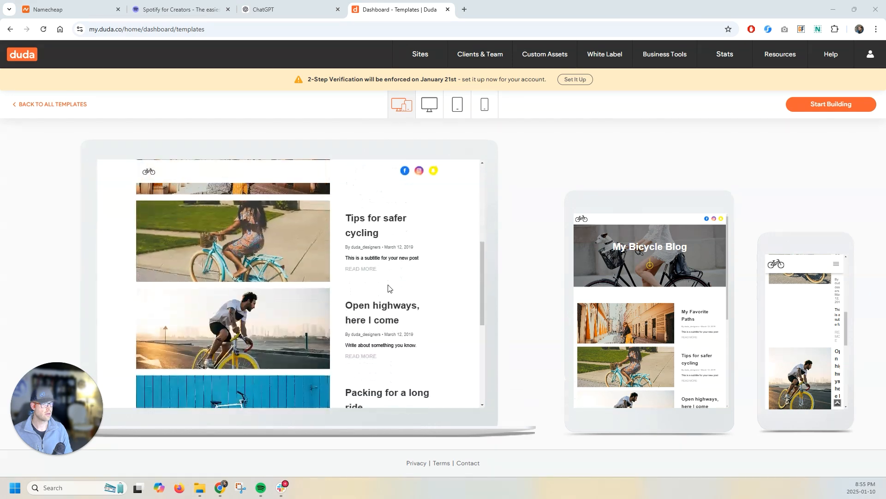
scroll(388, 288, down, 3)
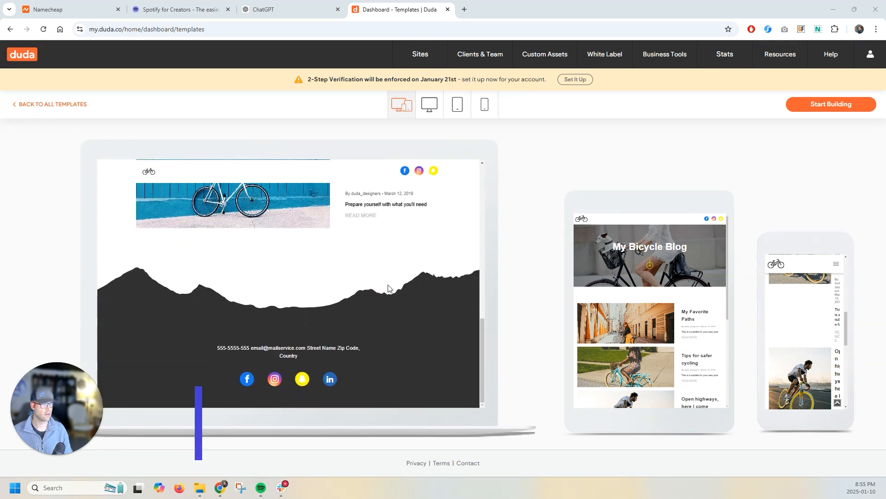
- Start building from the My Bicycle Blog template with the site name Faces of the Trades Podcast
click(828, 104)
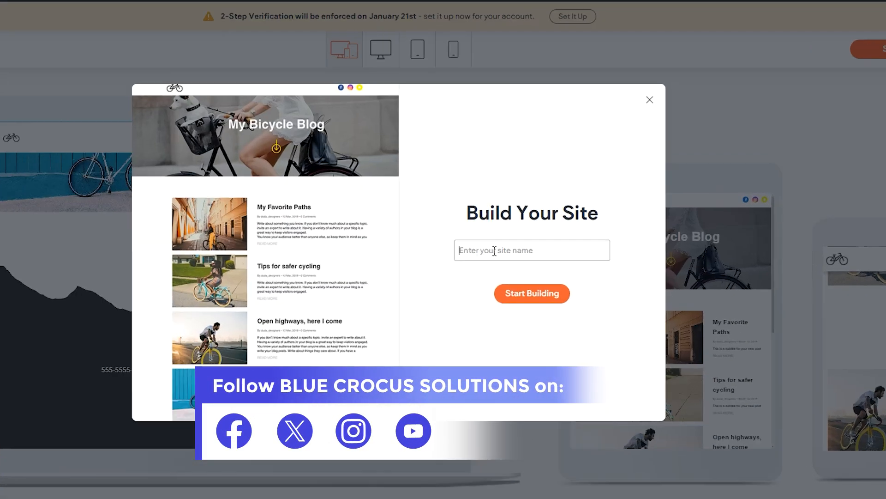
text(Faces of the Trades Podcast)
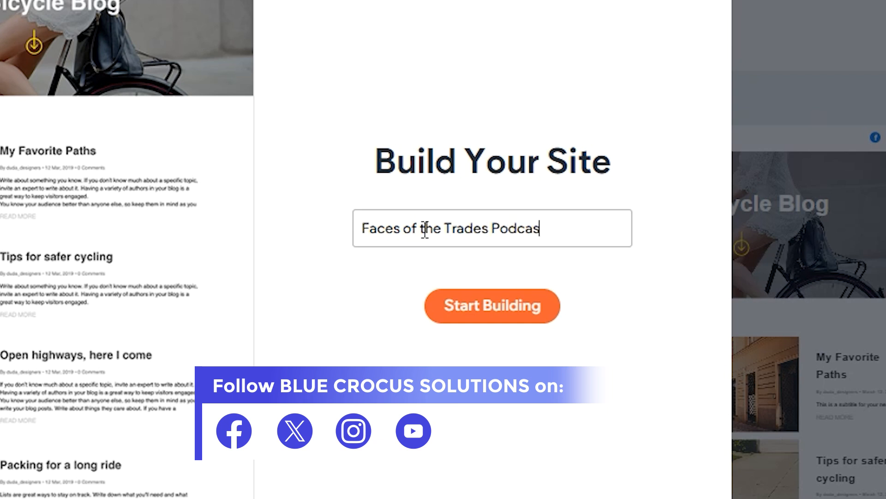
click(465, 310)
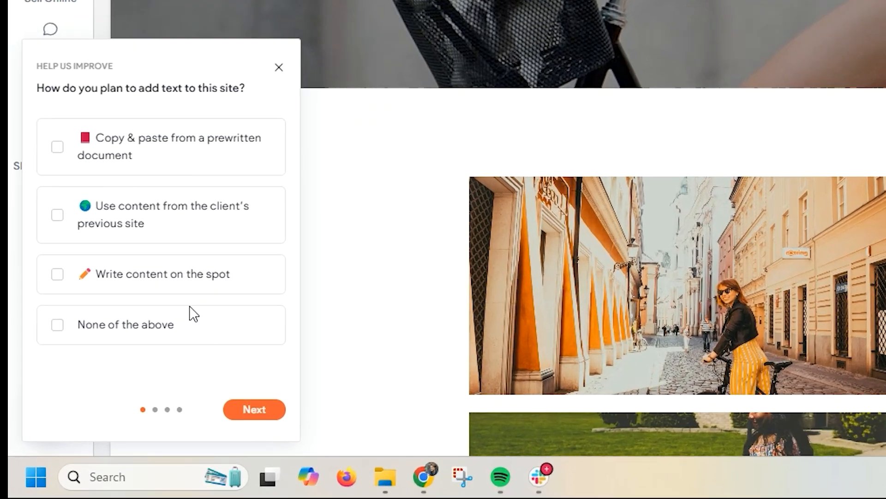
- Dismiss the feedback survey and scroll through the new site's home page in the editor
click(278, 68)
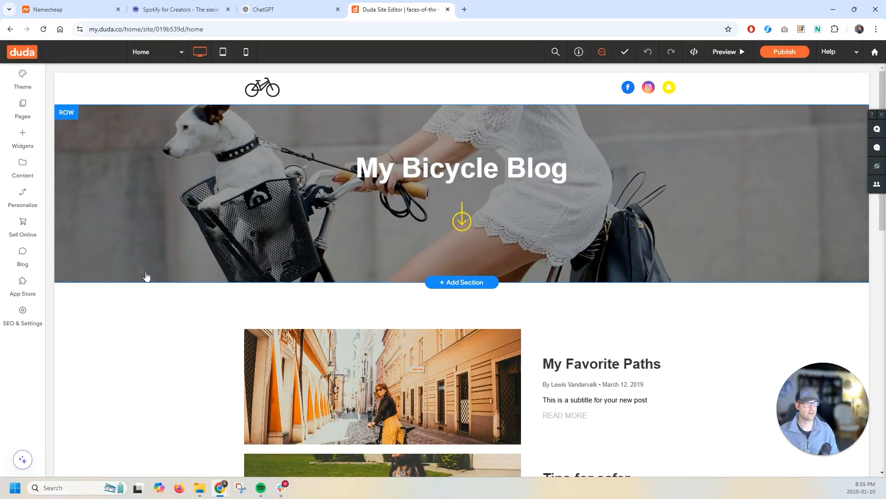
scroll(333, 340, down, 3)
scroll(369, 286, down, 1)
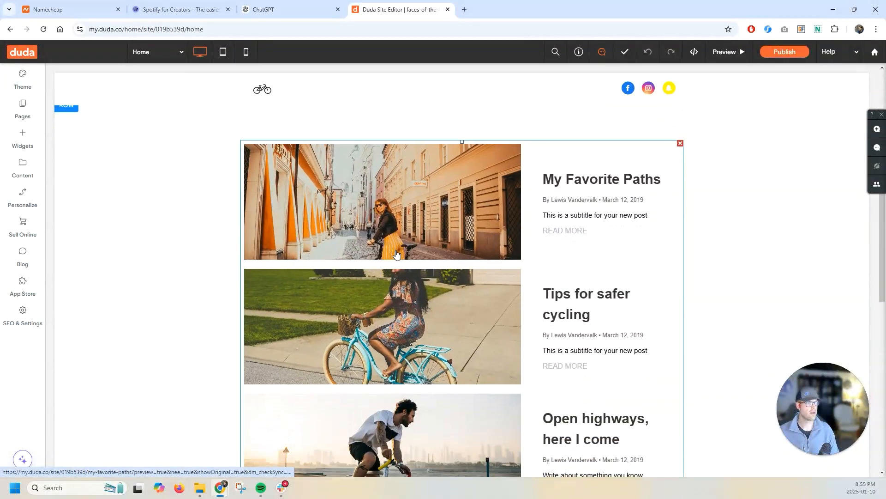
scroll(398, 256, down, 5)
scroll(400, 256, up, 7)
- Switch the editor to mobile view and scroll through the home page layout
click(246, 52)
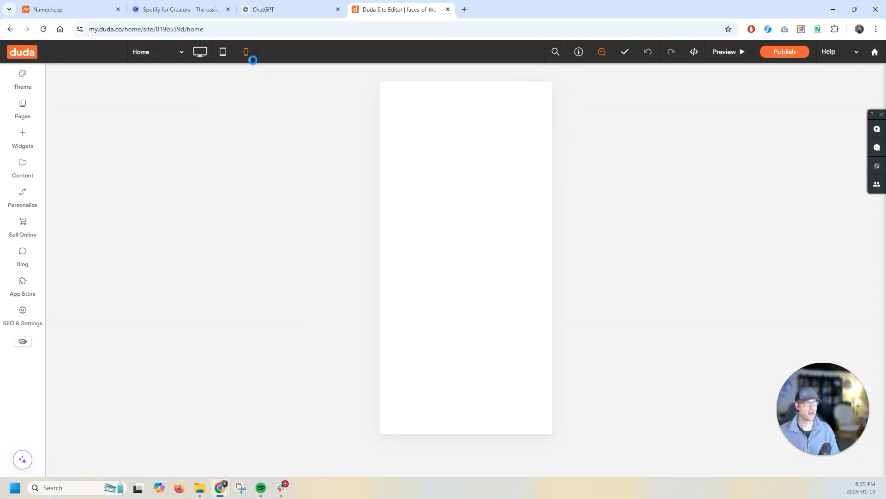
scroll(506, 288, down, 1)
scroll(506, 288, down, 2)
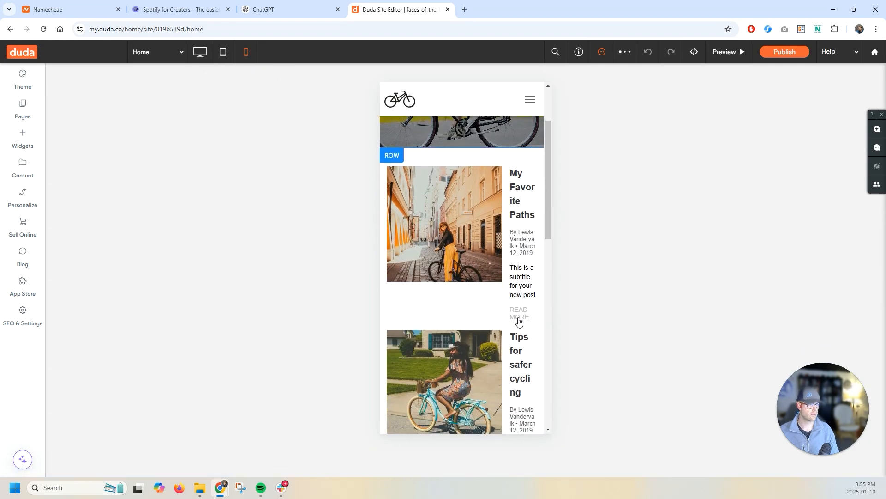
scroll(519, 321, down, 5)
scroll(465, 293, down, 8)
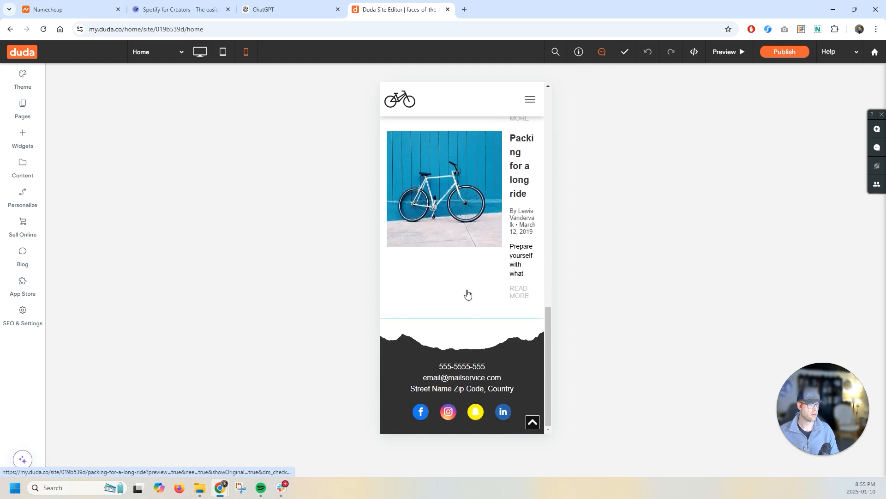
- Review the site's page list and the blog's posts, then return the editor to desktop view
scroll(467, 292, up, 15)
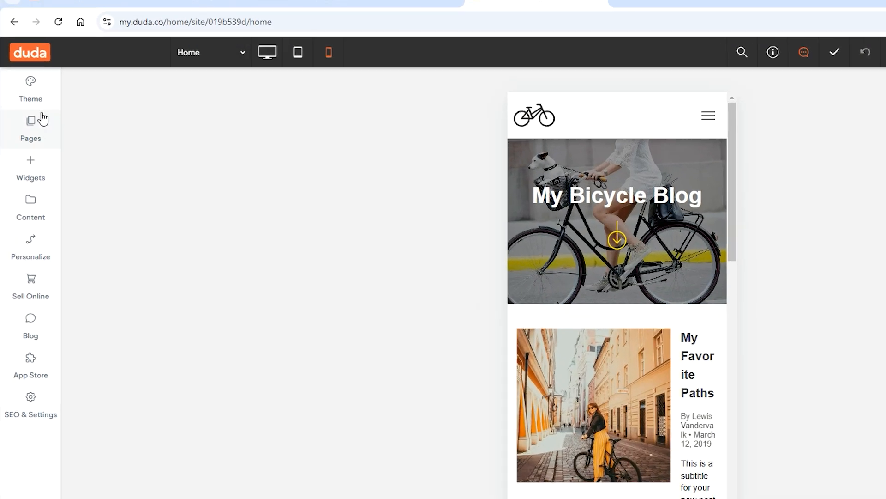
click(28, 117)
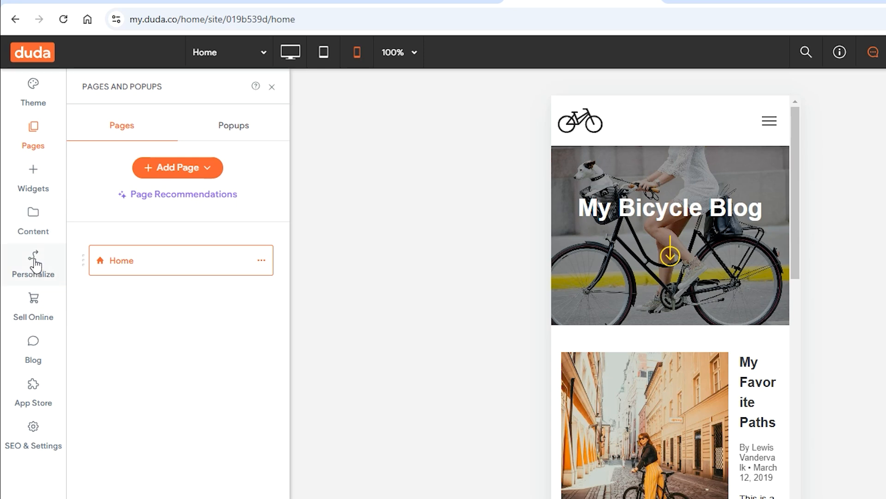
click(36, 343)
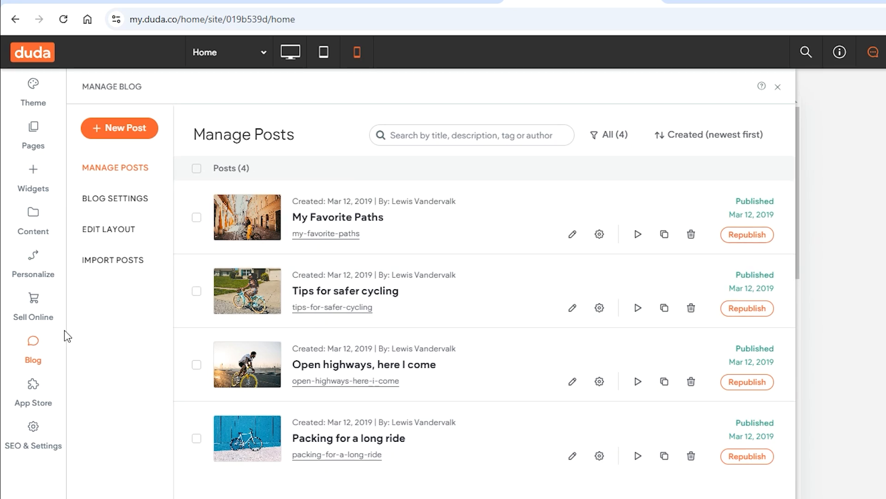
click(34, 138)
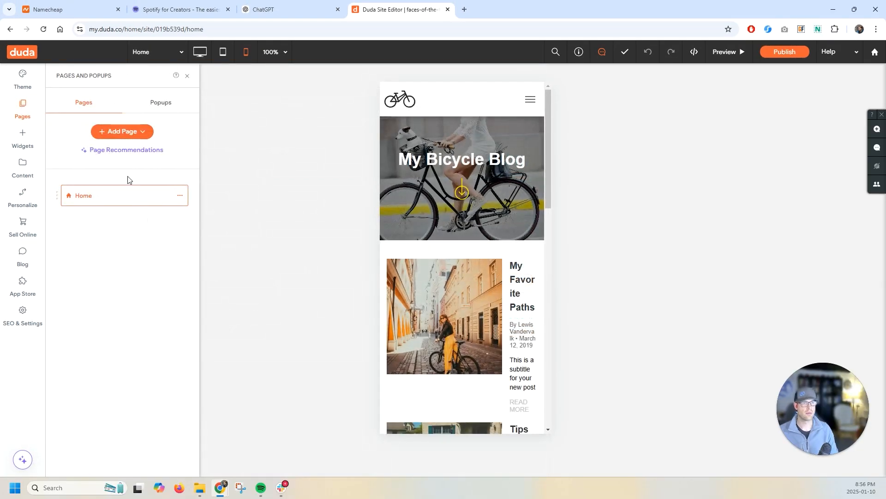
click(200, 51)
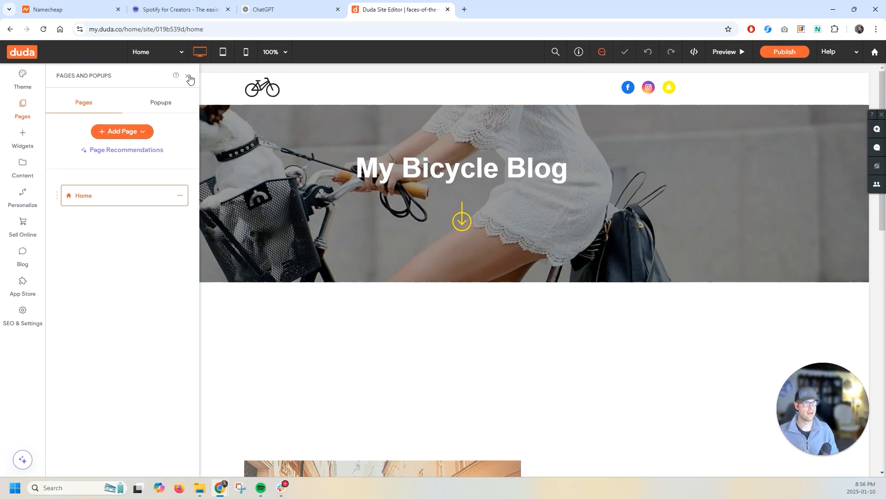
- Change the hero heading text to "Faces of The Trades Podcast"
click(187, 75)
triple_click(453, 171)
text(F)
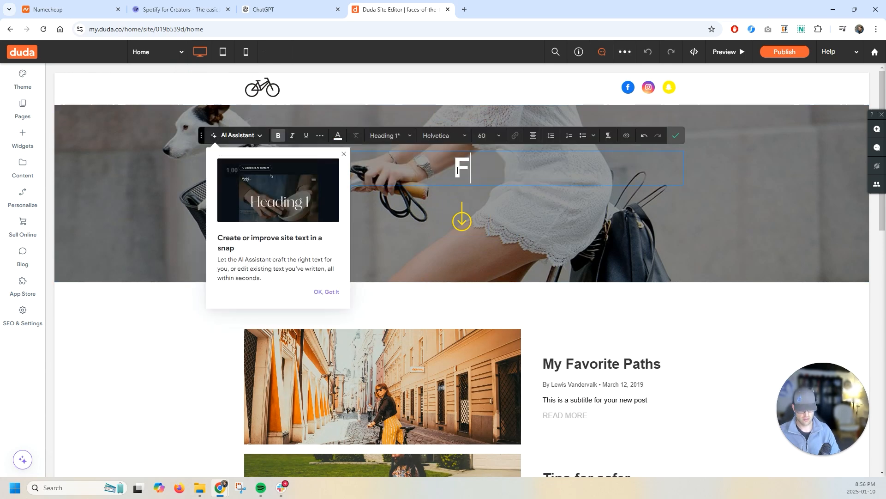
text(aces of T)
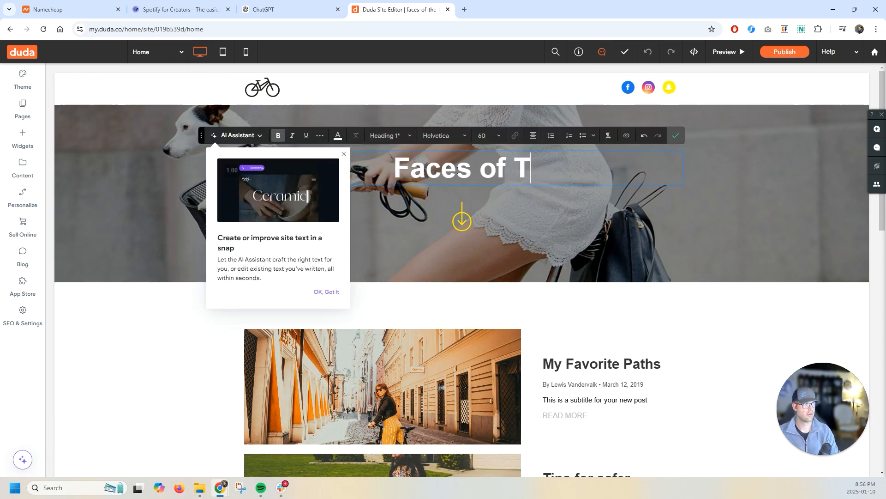
text(he Trades)
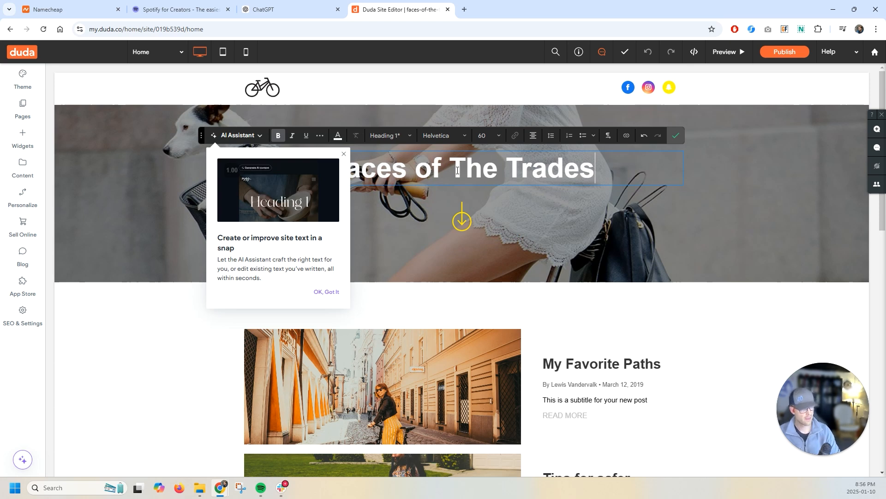
text( Podcast)
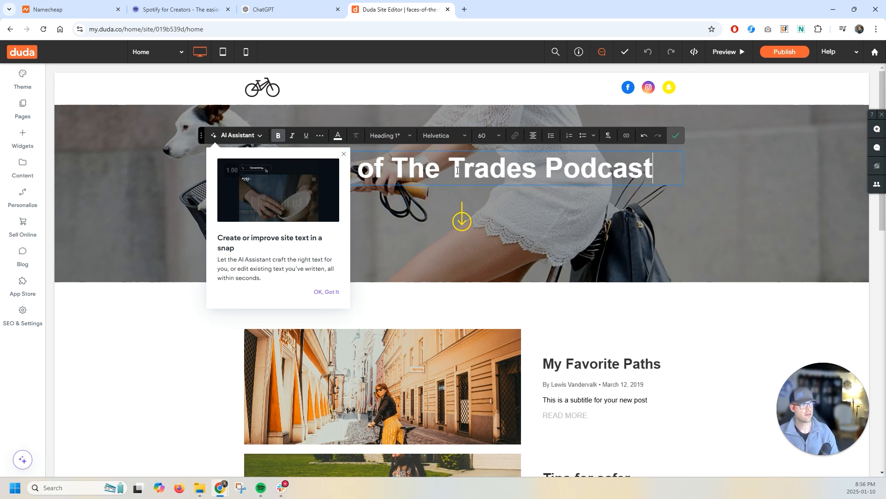
click(343, 156)
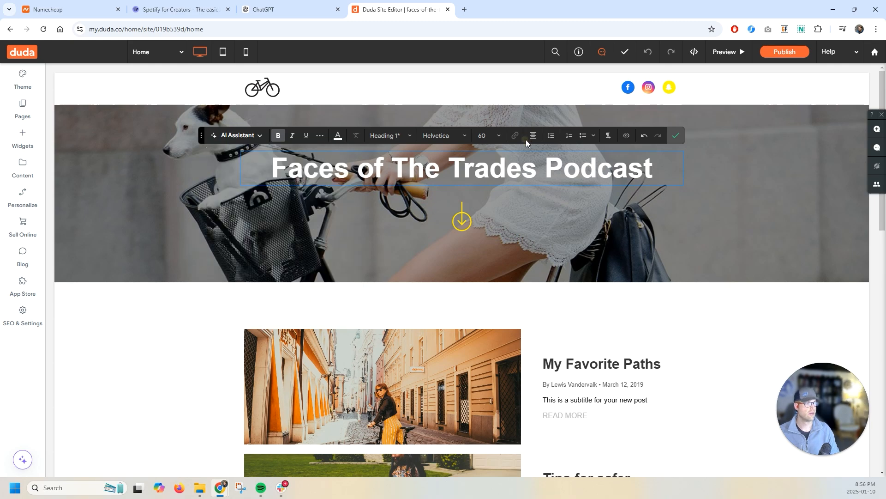
click(675, 139)
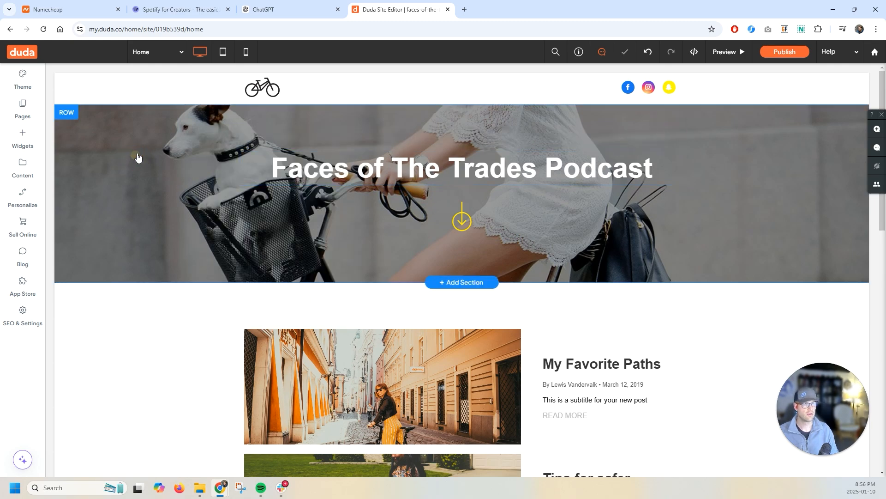
- Search free images for construction and set the hero row's background to the grinding-sparks photo
click(78, 123)
scroll(222, 384, down, 5)
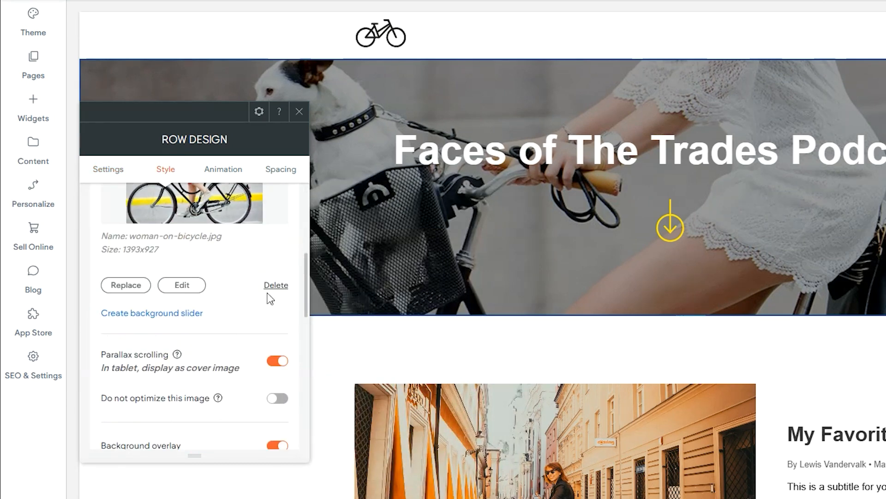
scroll(227, 291, up, 1)
click(148, 349)
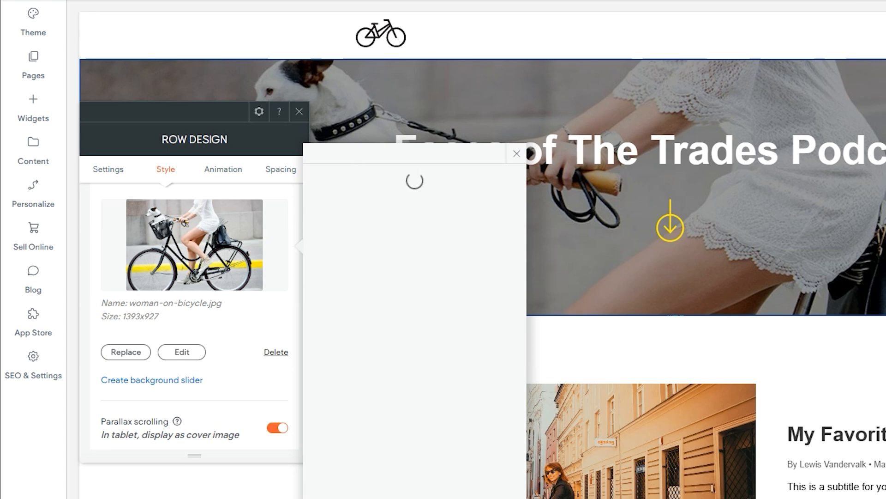
click(122, 351)
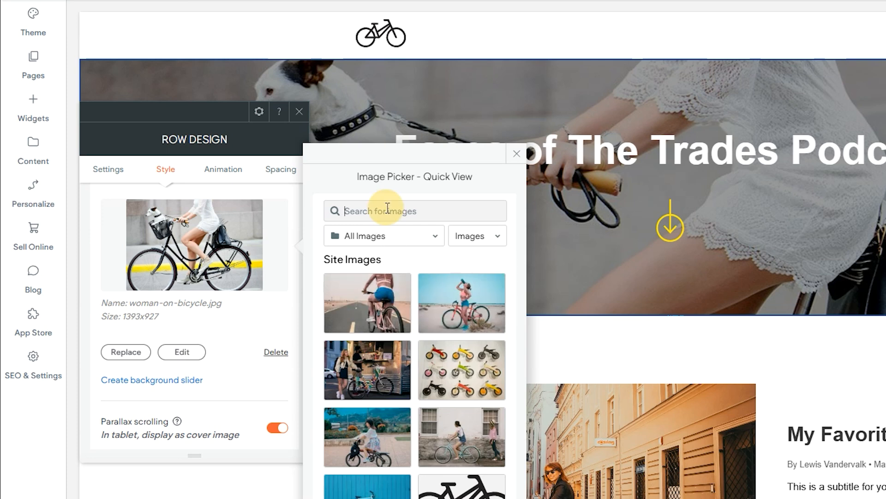
text(construction)
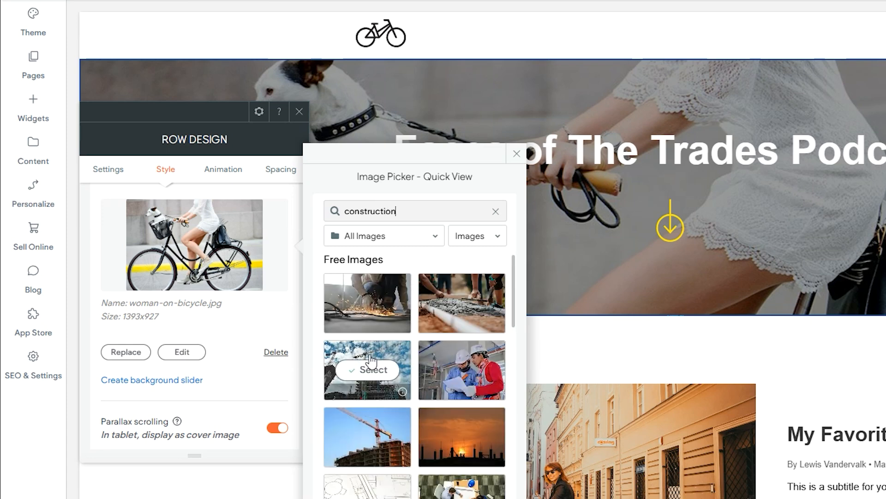
mouse_move(376, 289)
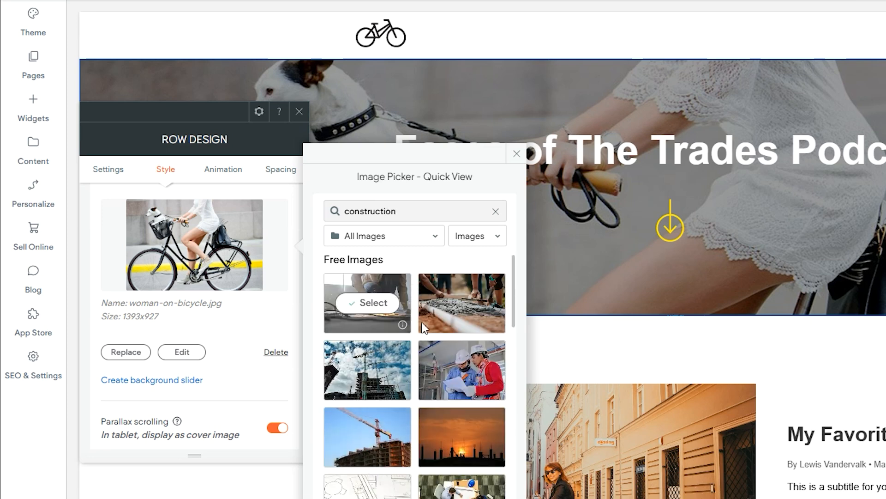
click(368, 303)
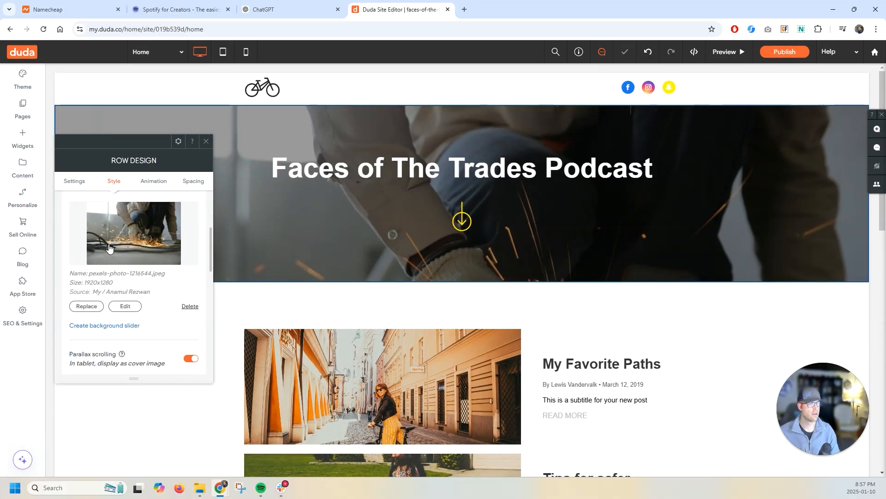
- Replace the hero background with the free photo of a worker in an orange hard hat and close the row design panel
click(143, 253)
text(construction)
scroll(245, 319, down, 5)
click(328, 279)
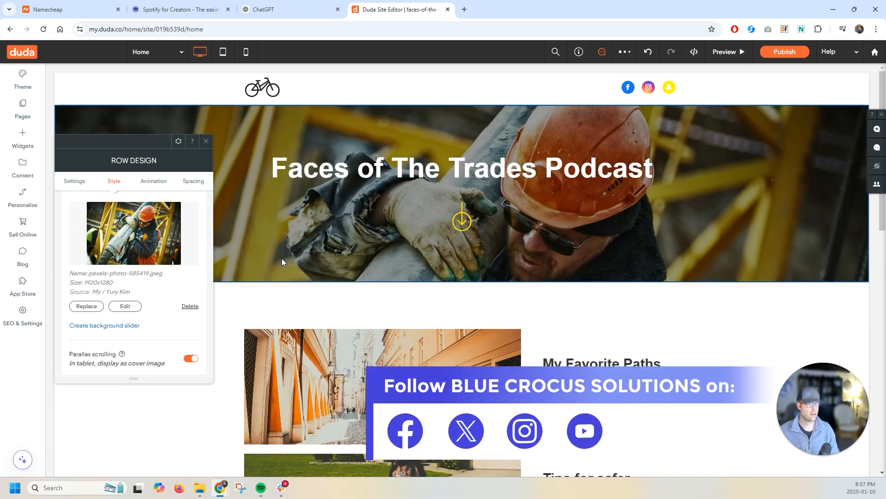
click(205, 141)
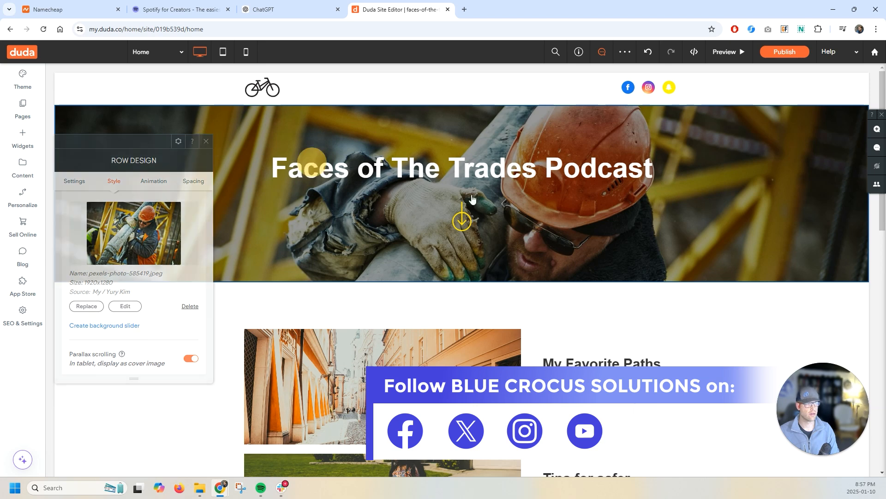
- Adjust the hero row's height by resizing its bottom edge
drag(286, 283, 251, 314)
scroll(172, 324, up, 3)
scroll(203, 328, down, 3)
scroll(210, 333, up, 3)
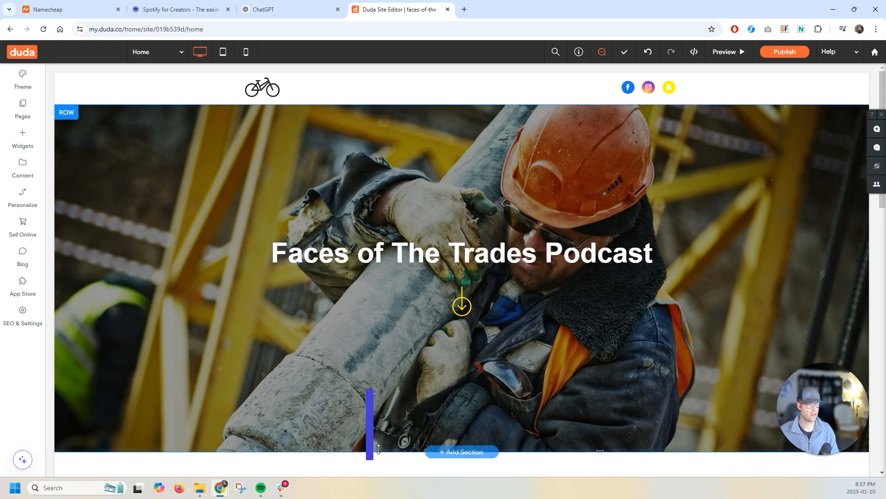
drag(401, 451, 396, 296)
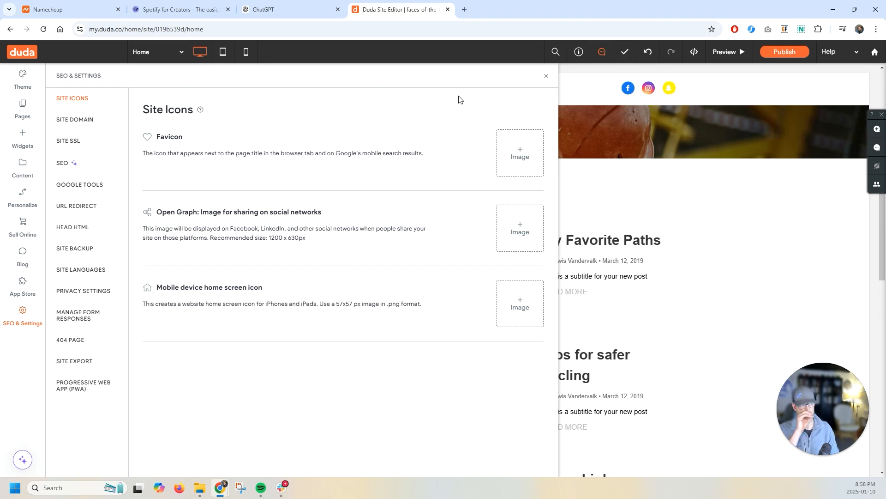
- Set both the Open Graph sharing image and the mobile home screen icon to the hard-hat worker photo
click(547, 77)
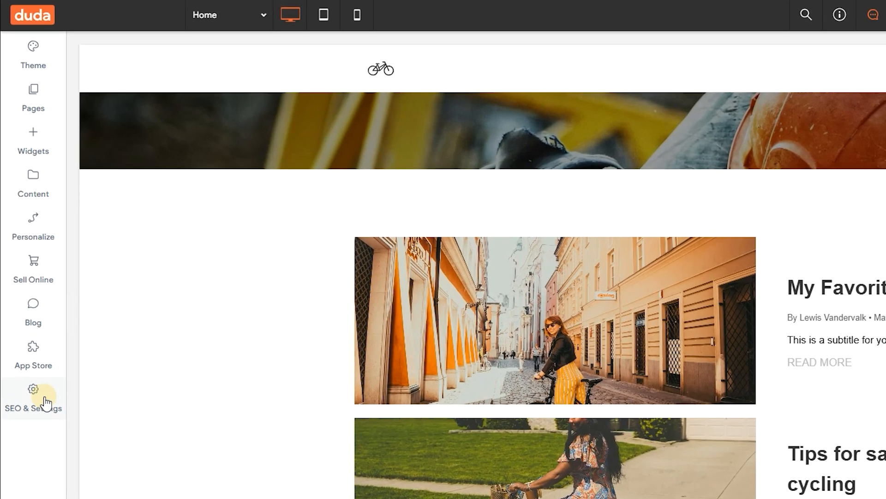
click(47, 403)
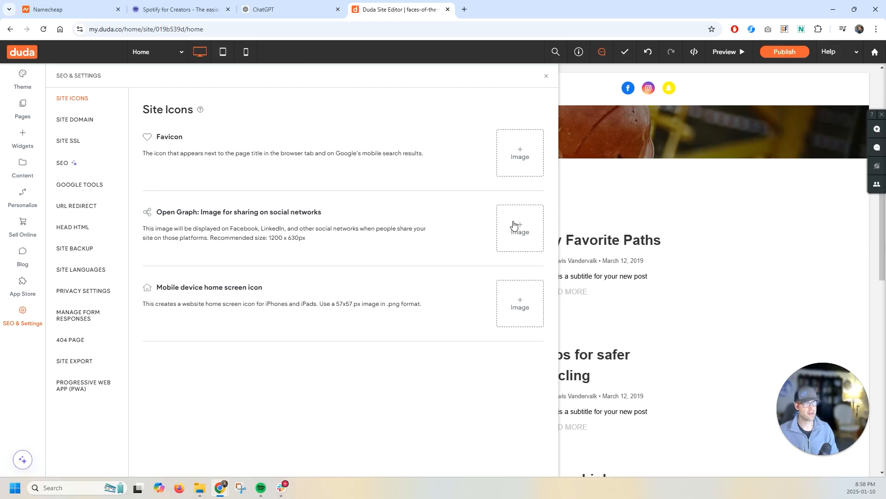
click(530, 226)
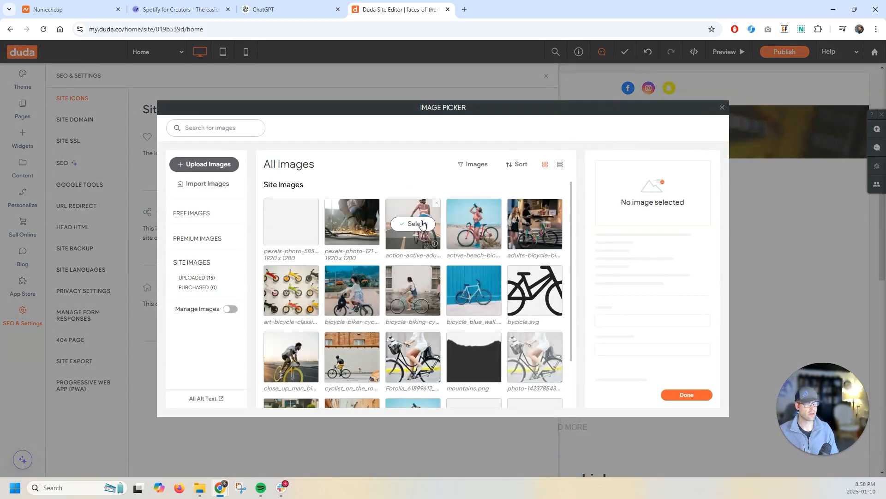
click(294, 226)
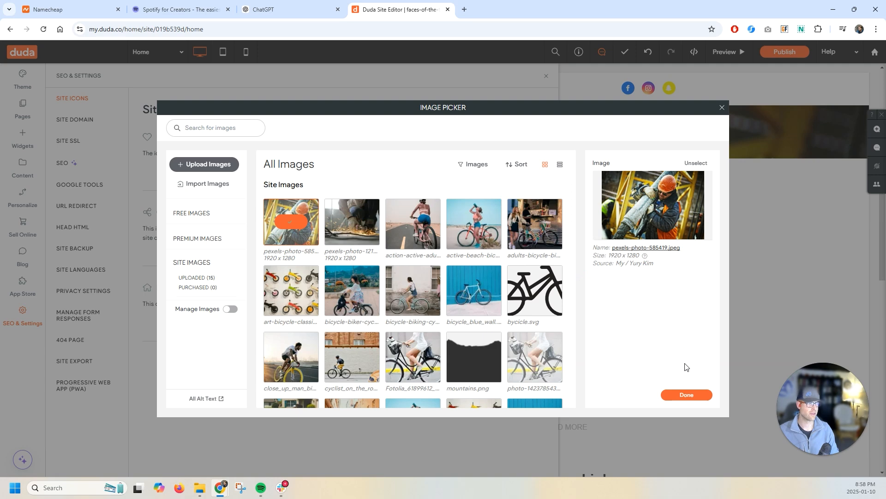
click(687, 394)
click(518, 300)
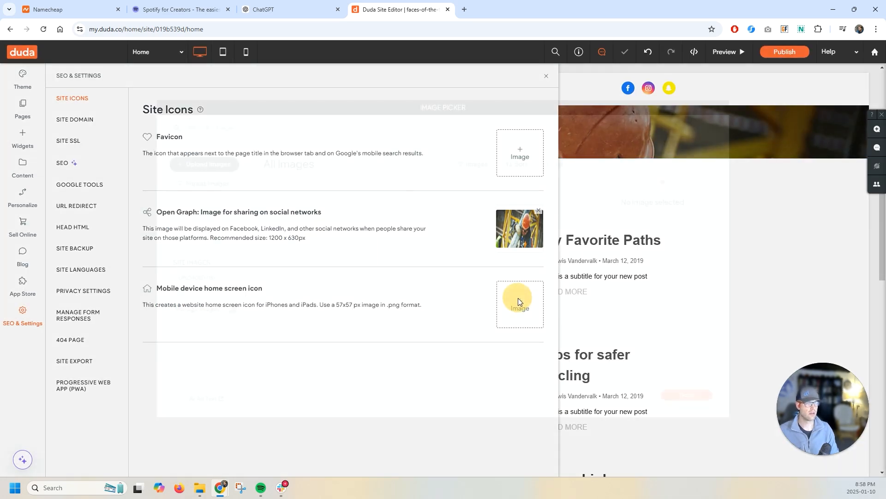
click(291, 224)
click(696, 388)
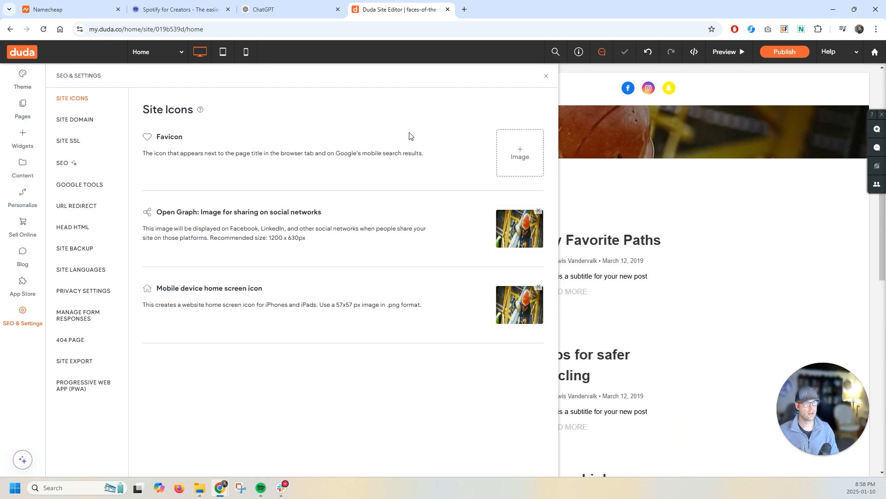
- Review the favicon image options and the Site Domain and Site SSL settings
click(529, 151)
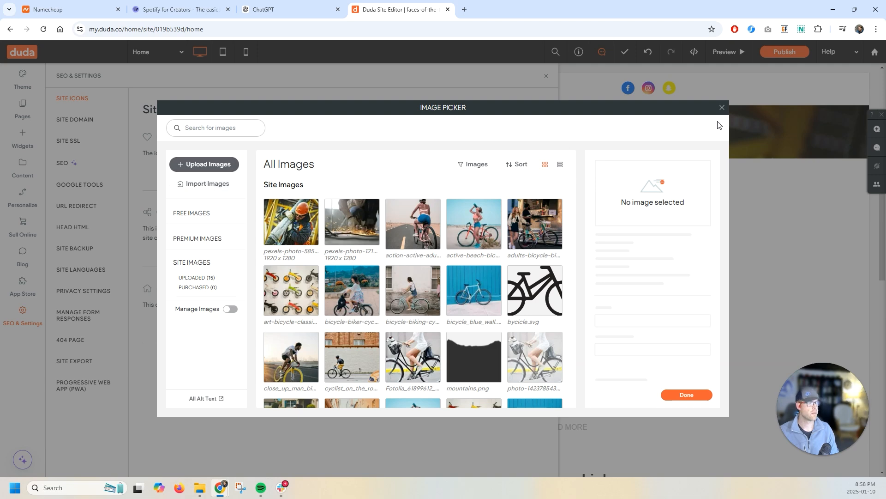
click(722, 108)
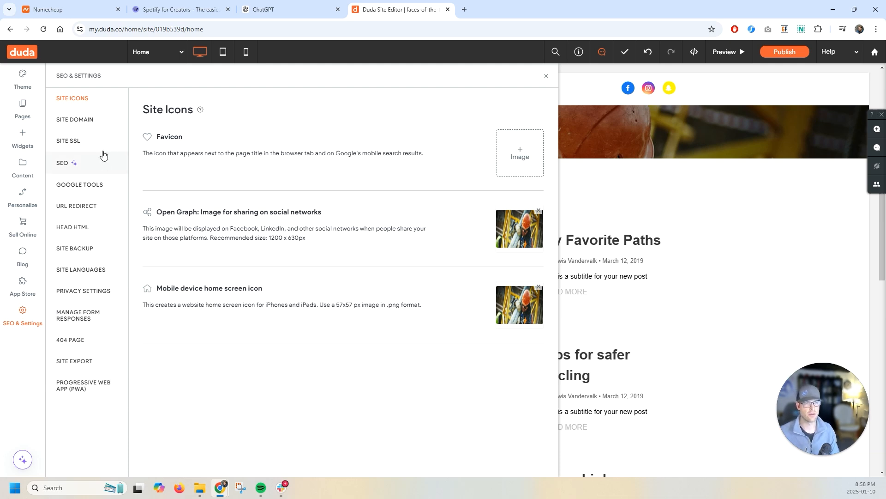
click(87, 122)
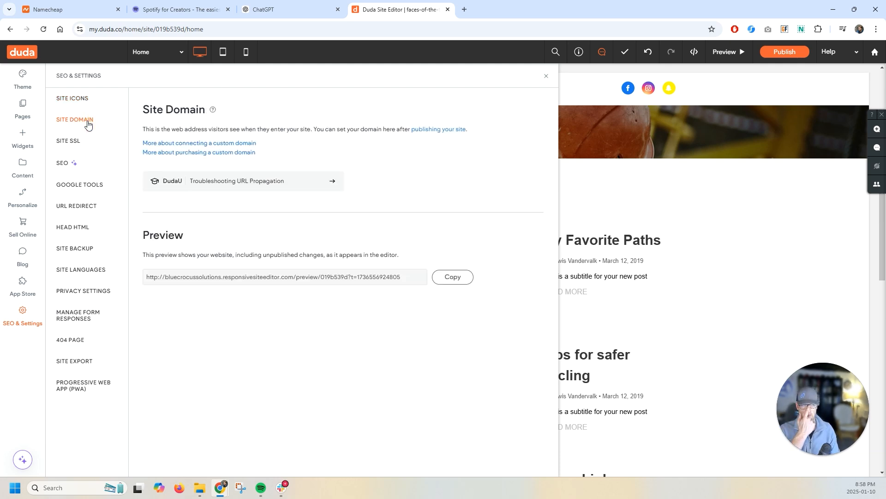
click(65, 141)
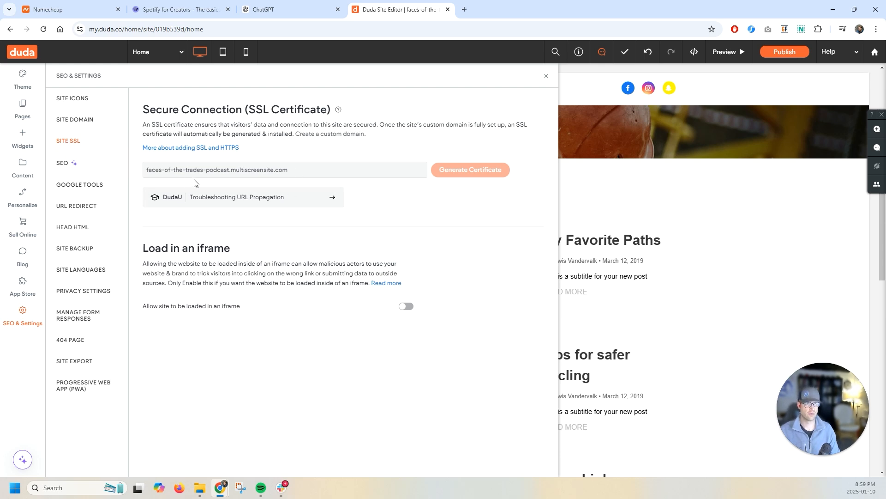
mouse_move(298, 169)
mouse_down()
mouse_move(134, 168)
mouse_move(291, 175)
mouse_up()
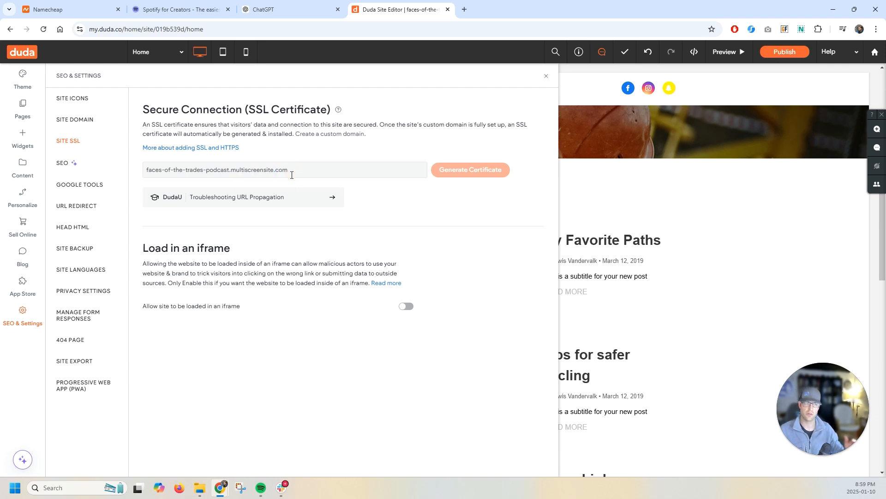
- Publish the site on the default faces-of-the-trades-podcast.multiscreensite.com domain and open the live site
click(547, 77)
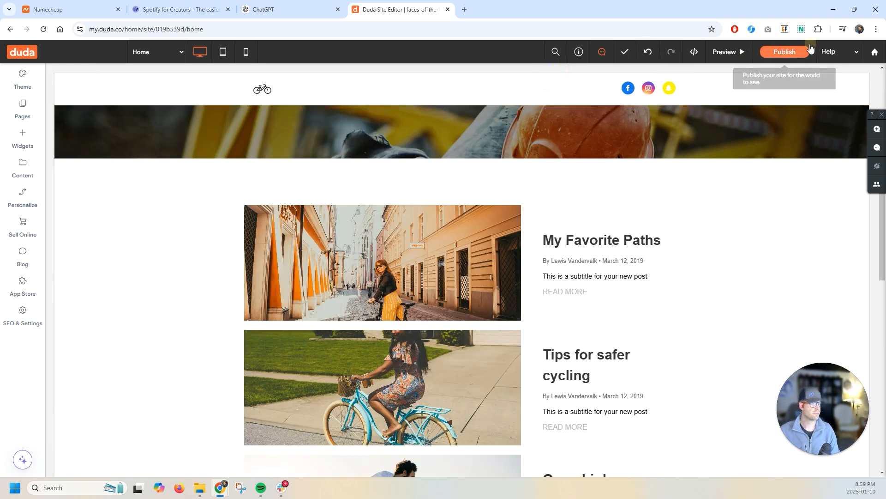
click(785, 51)
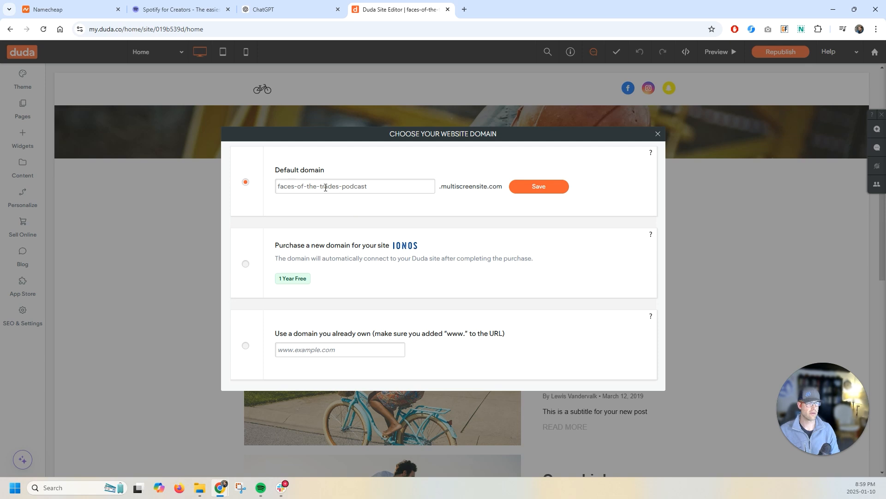
click(568, 189)
click(351, 312)
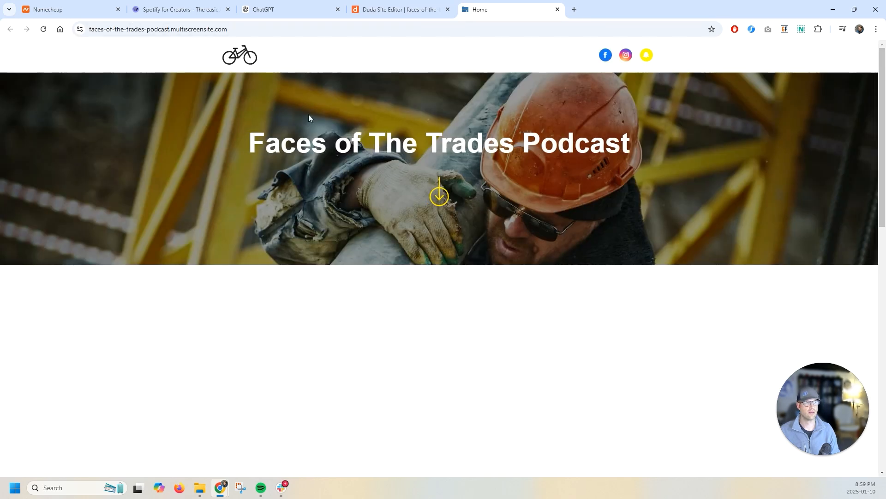
- Scroll through the published live site and select its web address
scroll(137, 239, down, 2)
scroll(141, 144, up, 1)
click(90, 29)
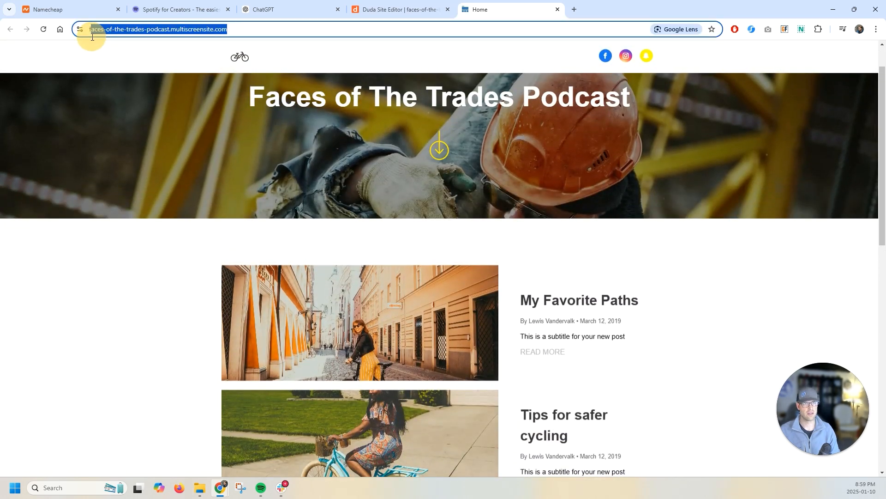
scroll(166, 253, down, 8)
scroll(166, 253, up, 8)
double_click(276, 27)
triple_click(276, 28)
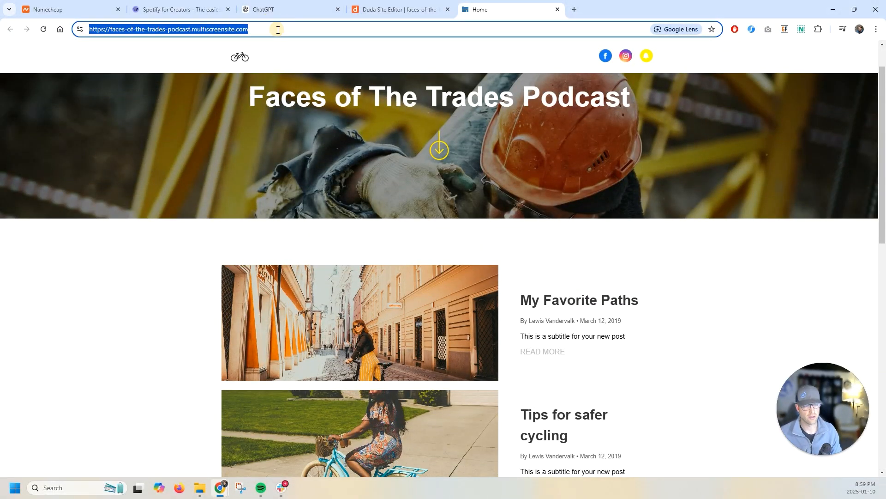
- Search for Ahrefs in a new tab and open its site overview for the published faces-of-the-trades-podcast address
click(574, 10)
text(bahre)
key(BackSpace)
key(BackSpace)
key(BackSpace)
key(BackSpace)
key(BackSpace)
text(ahre)
key(Return)
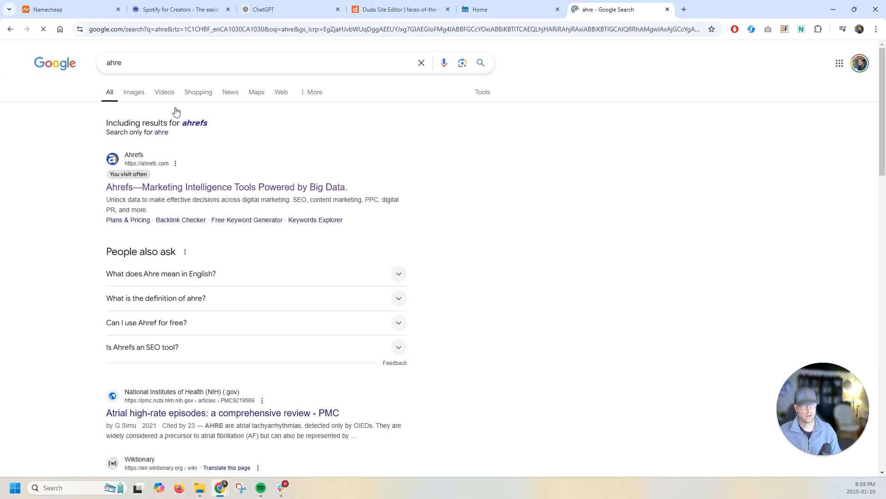
click(179, 187)
click(645, 65)
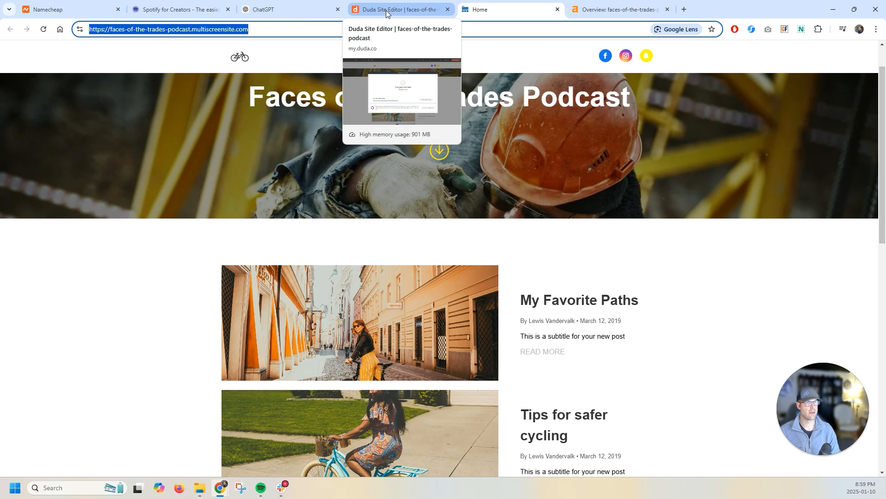
drag(281, 28, 257, 29)
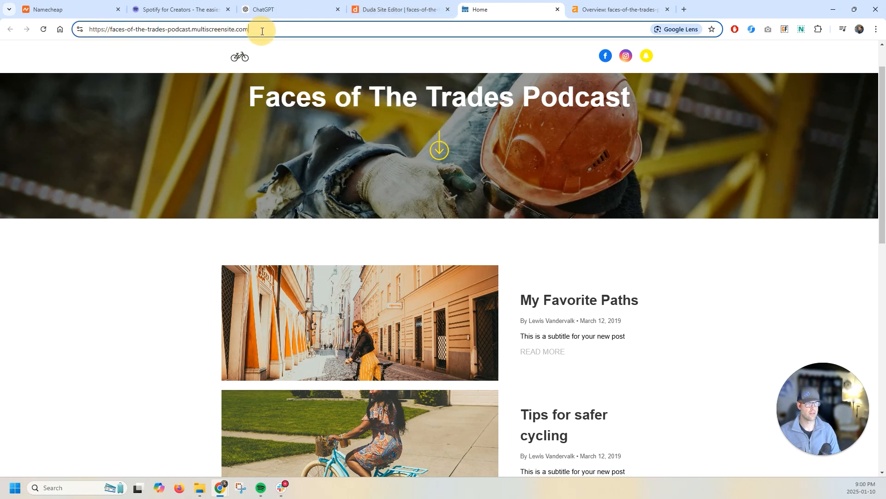
- Return to the site editor and review the SEO Overview list of site issues
click(407, 9)
click(658, 134)
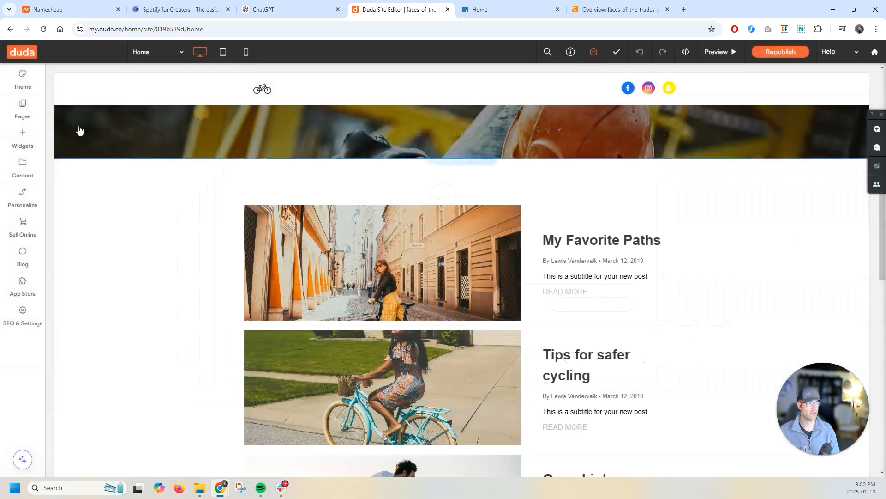
click(20, 311)
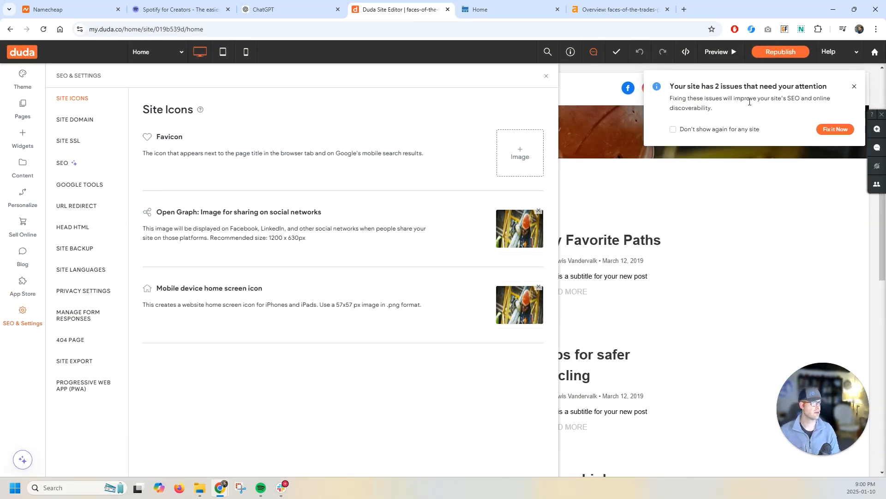
click(546, 75)
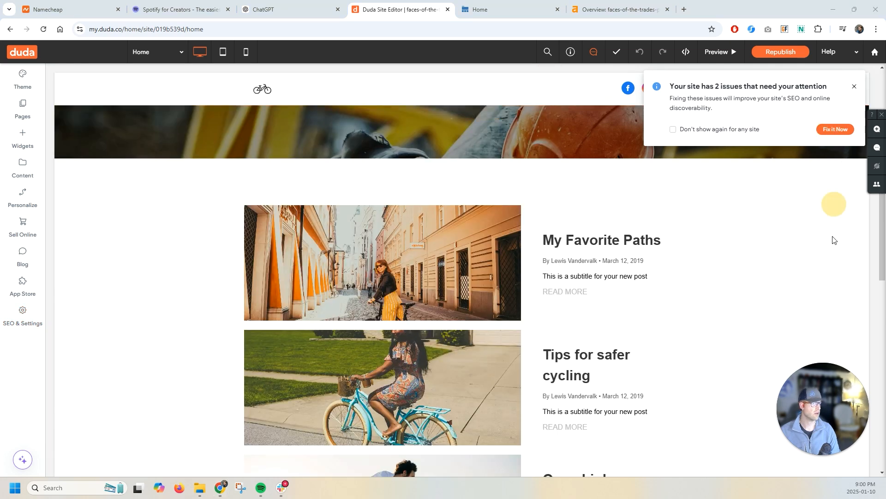
click(831, 130)
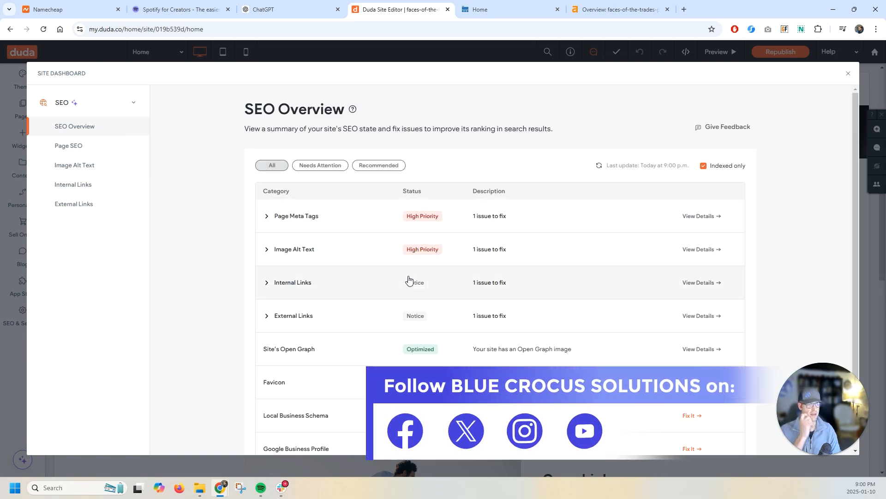
scroll(416, 323, down, 1)
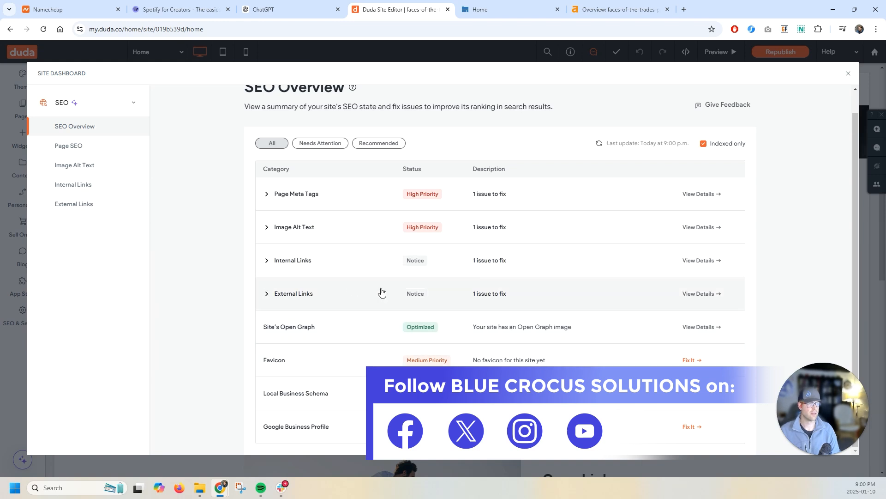
click(850, 72)
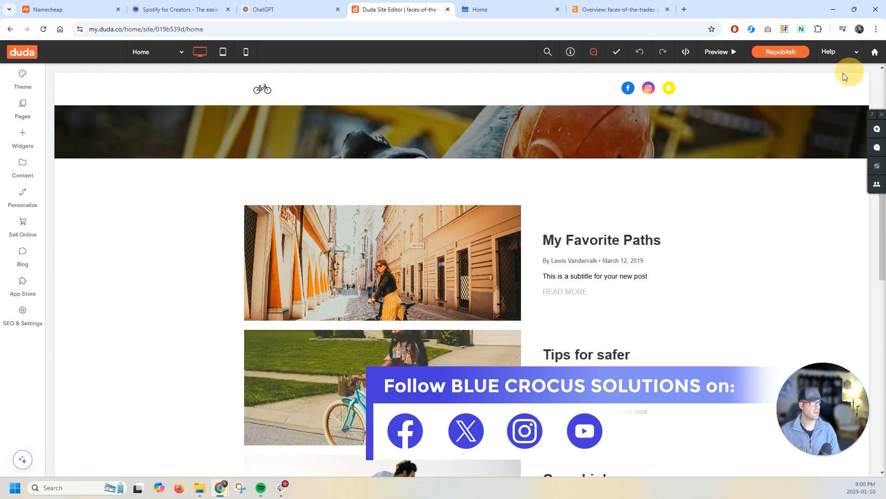
- In the SEO settings, set the site meta title to "Faces of The Trades Podcast"
click(13, 322)
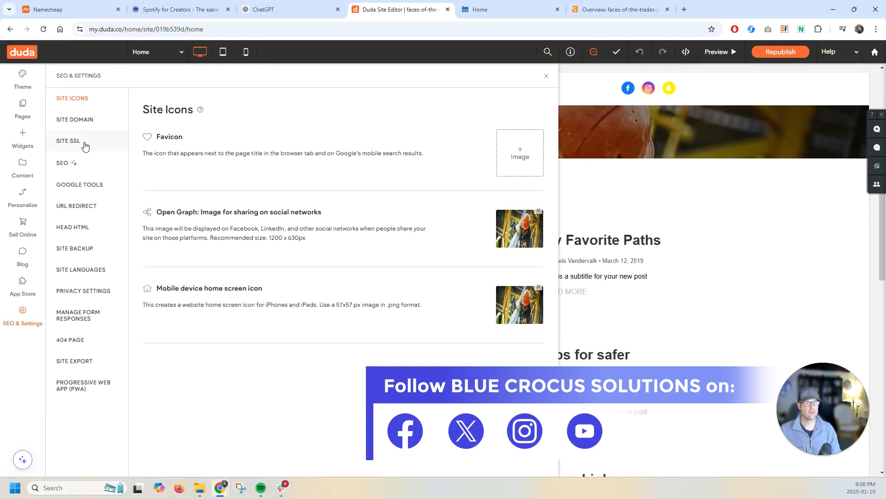
click(74, 167)
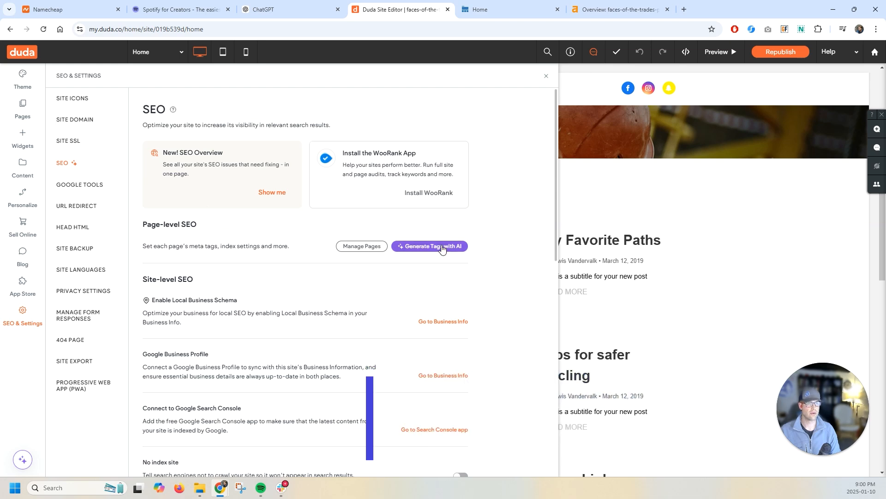
scroll(216, 238, down, 1)
scroll(227, 231, down, 1)
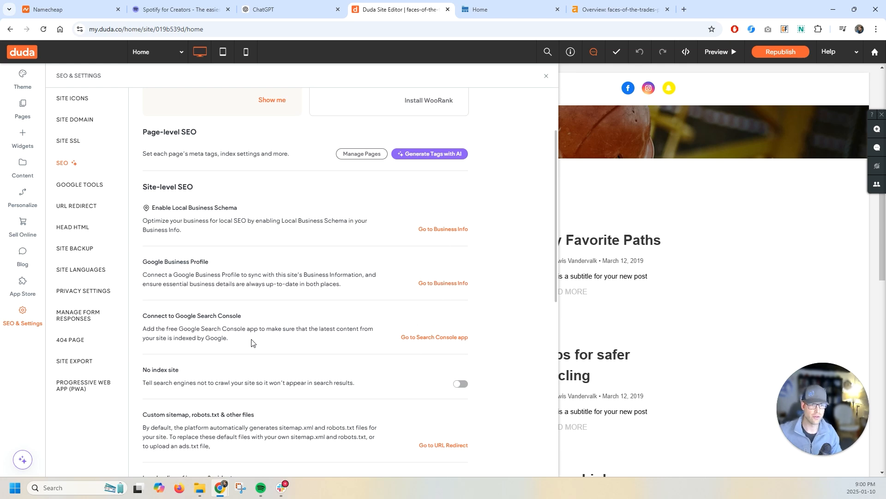
scroll(251, 315, down, 1)
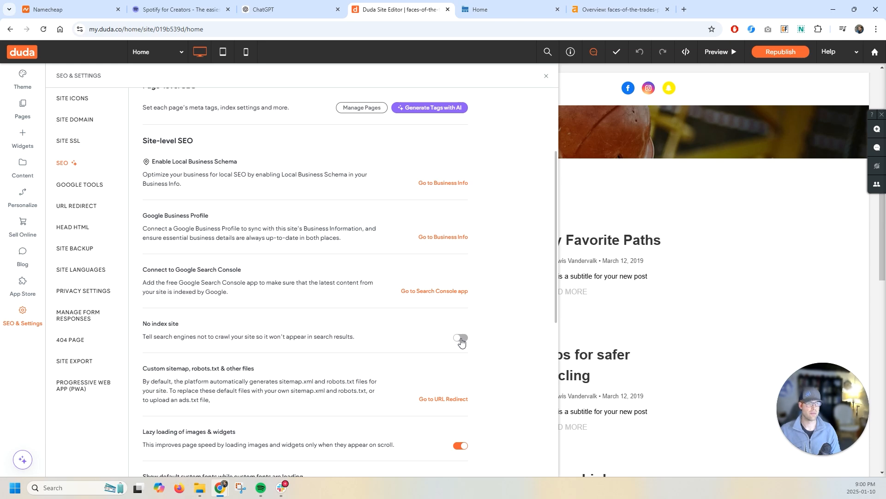
scroll(214, 336, down, 4)
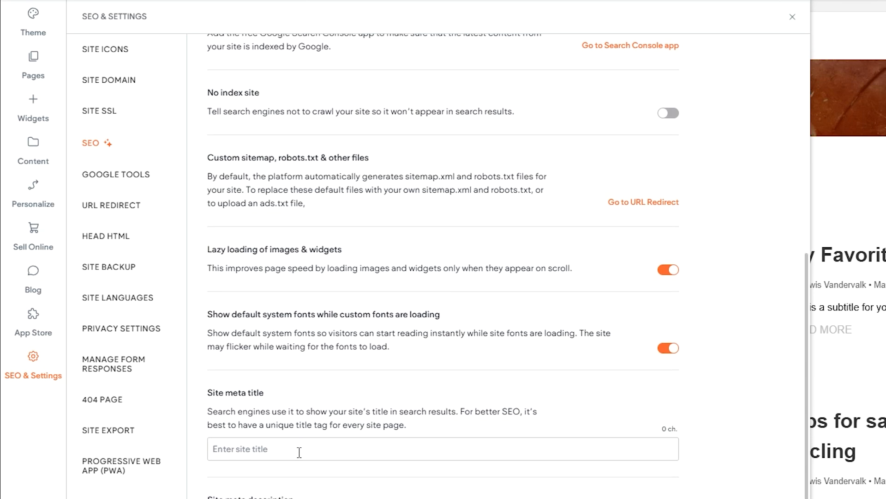
scroll(221, 352, down, 2)
click(199, 293)
click(268, 453)
click(267, 326)
scroll(277, 364, down, 2)
text(Faces of The Trades Podcast)
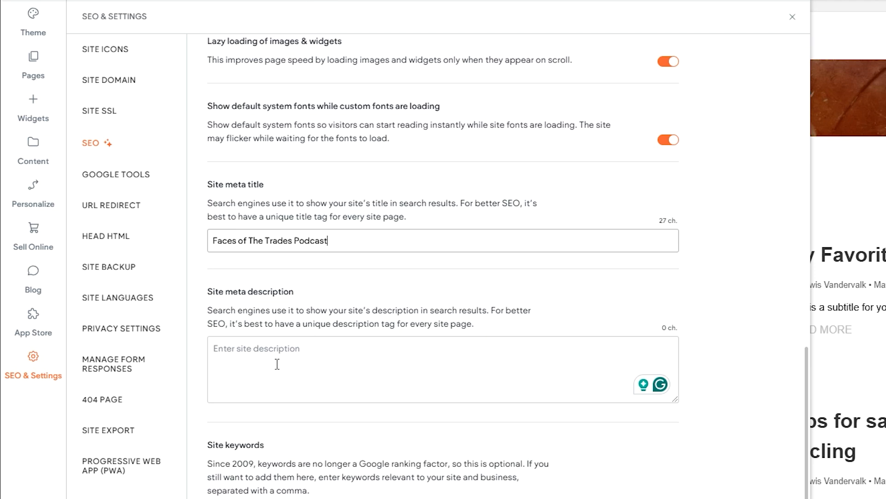
- Set the site meta description to "Faces of The Trades is a podcast focused on celebrating the hardworking men and women of our country"
click(277, 364)
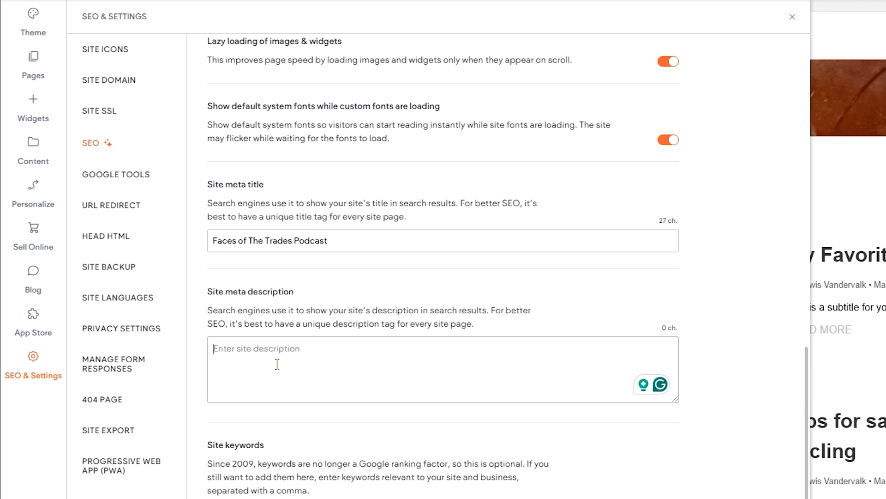
text(Fac)
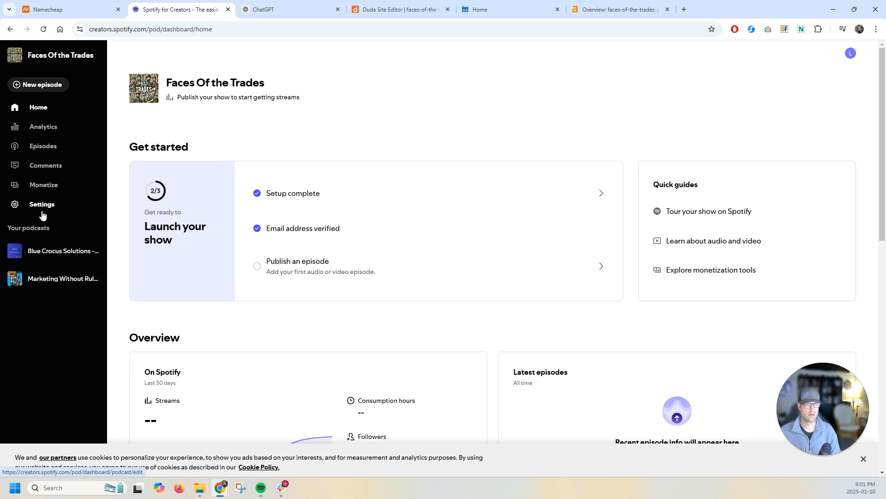
click(43, 206)
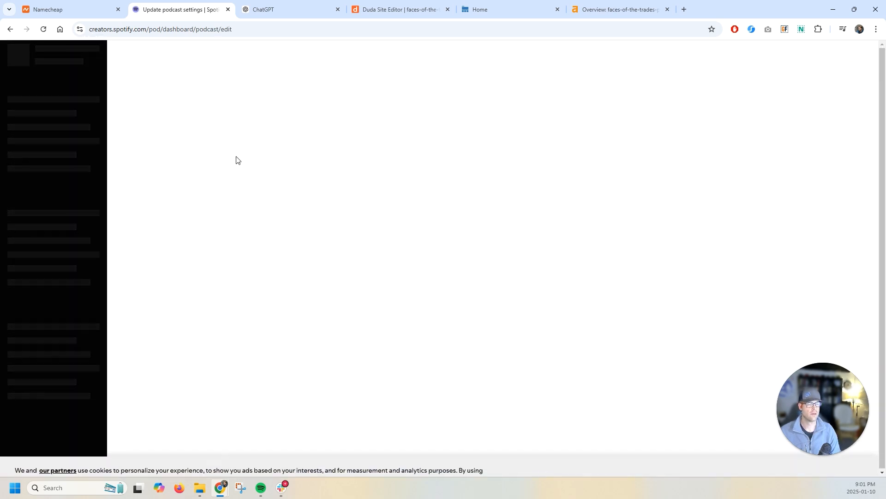
drag(340, 245, 56, 251)
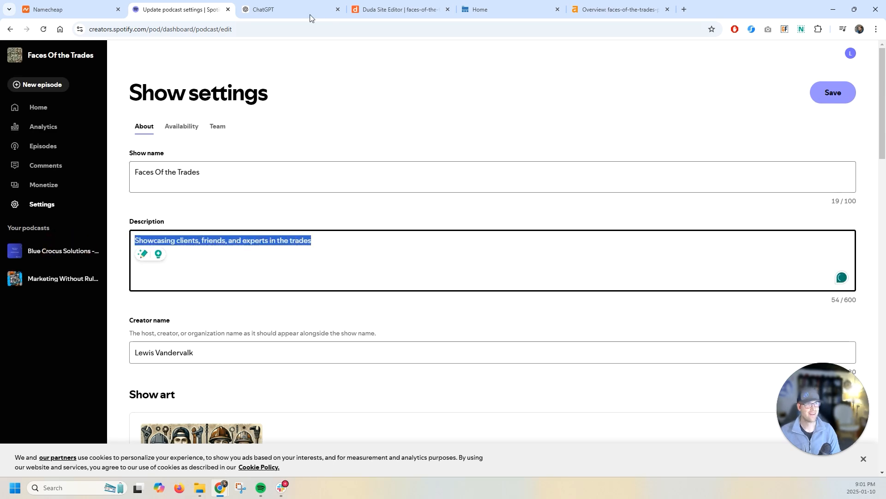
click(397, 10)
click(179, 303)
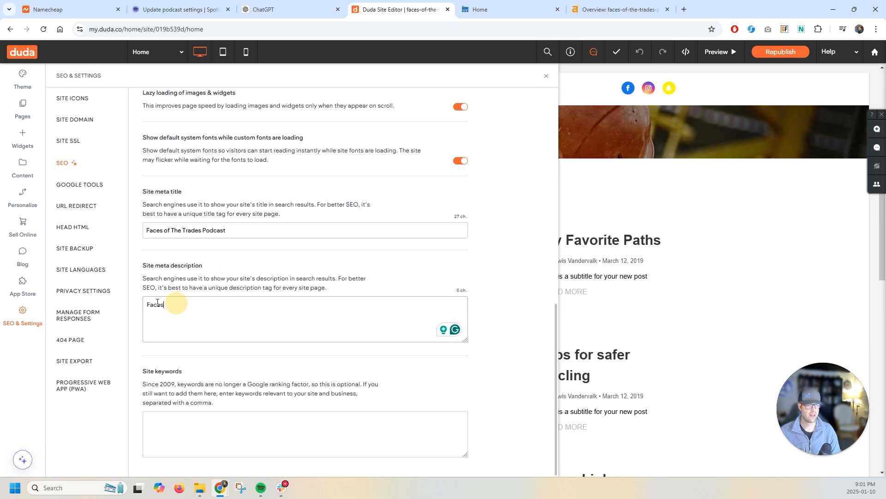
text(of T)
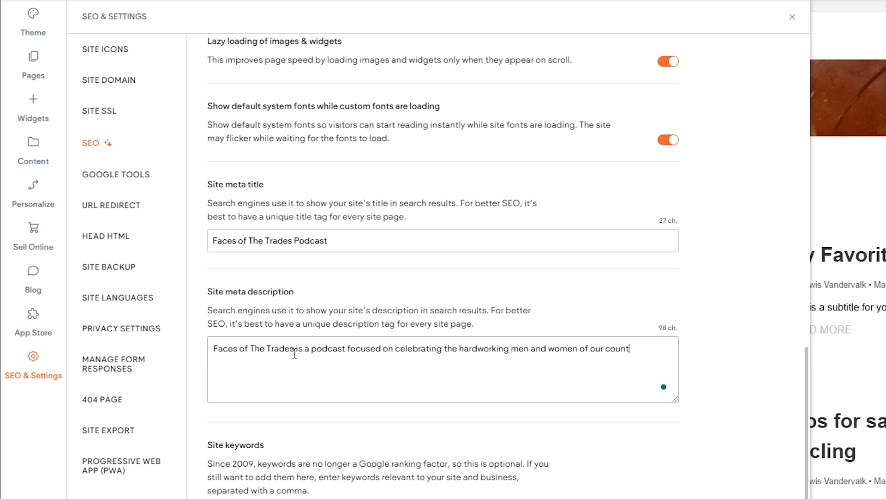
click(341, 381)
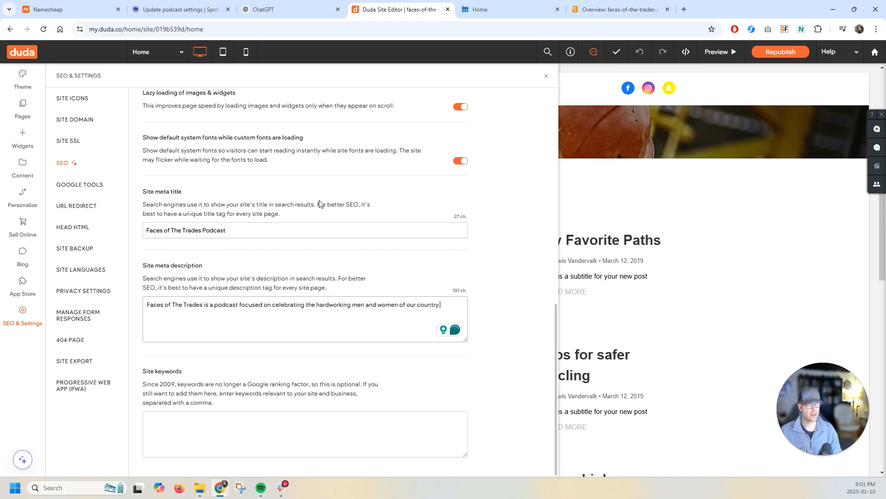
scroll(468, 205, up, 5)
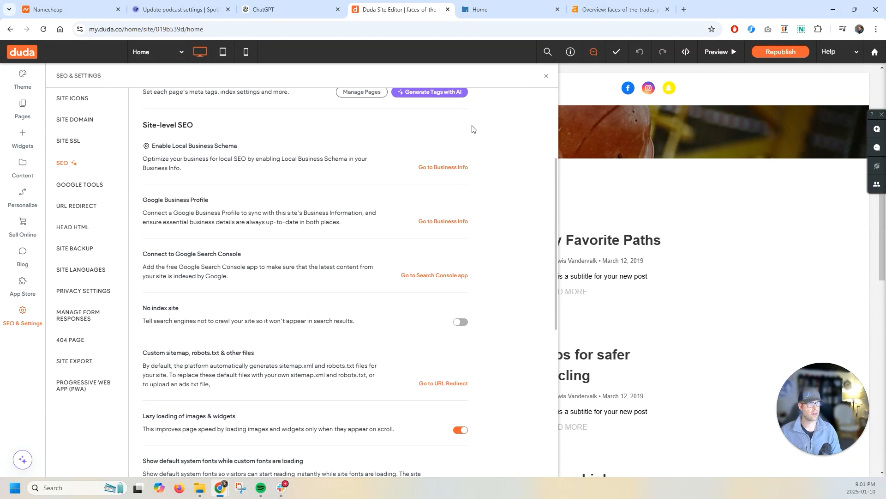
scroll(471, 129, up, 3)
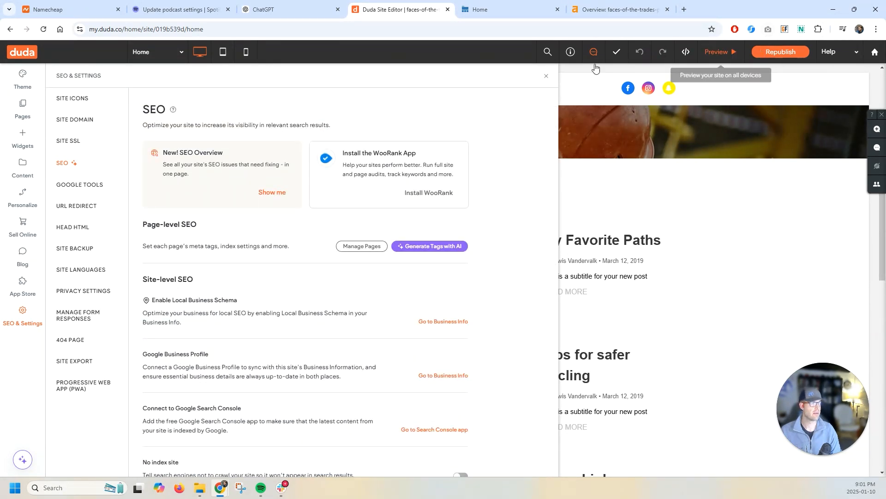
click(546, 77)
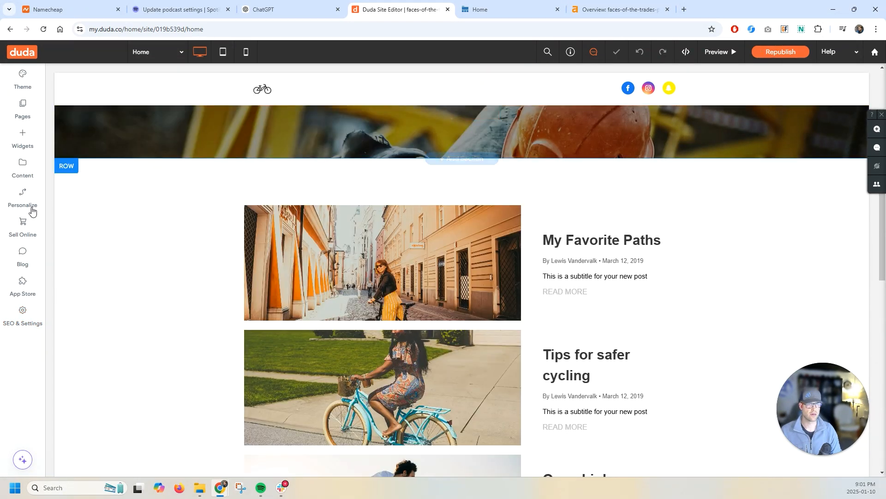
- Review the Google Tools, URL Redirect, Head HTML, Site Backup and Site Languages settings
click(13, 322)
click(92, 186)
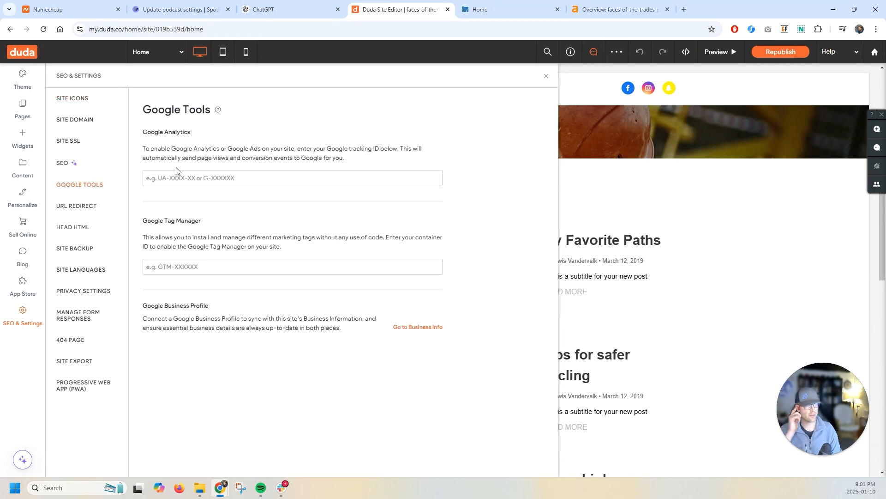
click(87, 206)
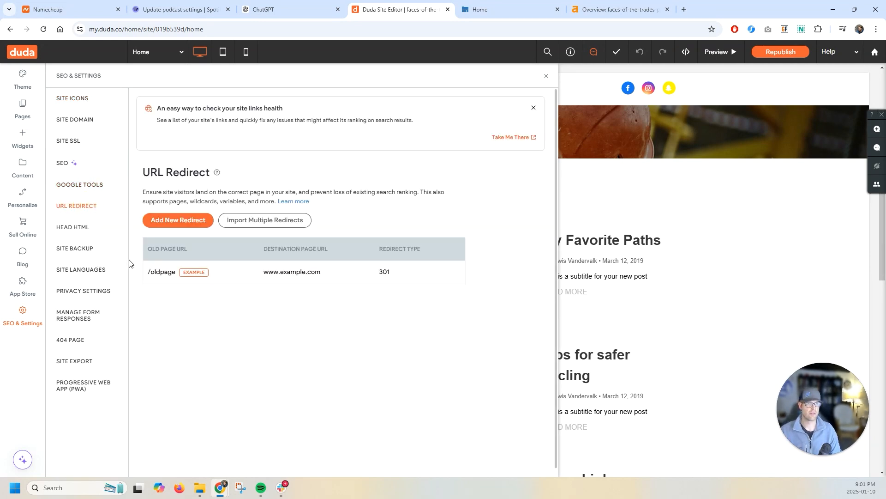
click(93, 227)
scroll(220, 354, down, 3)
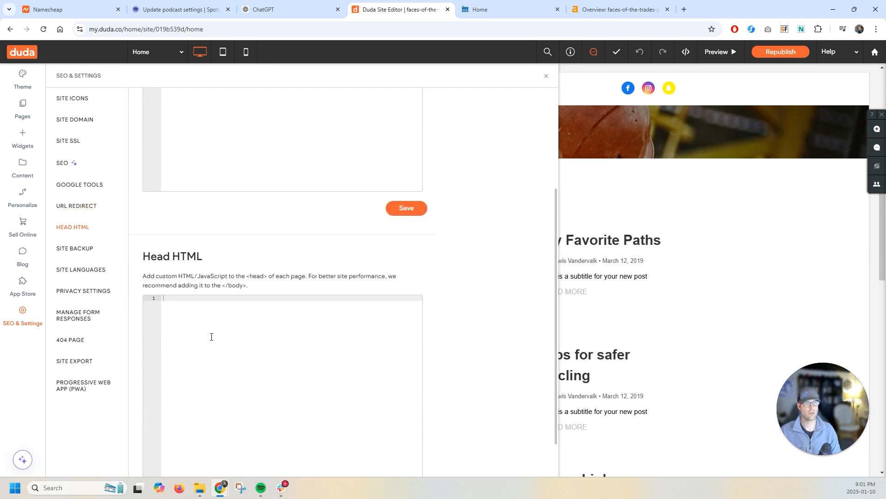
click(87, 249)
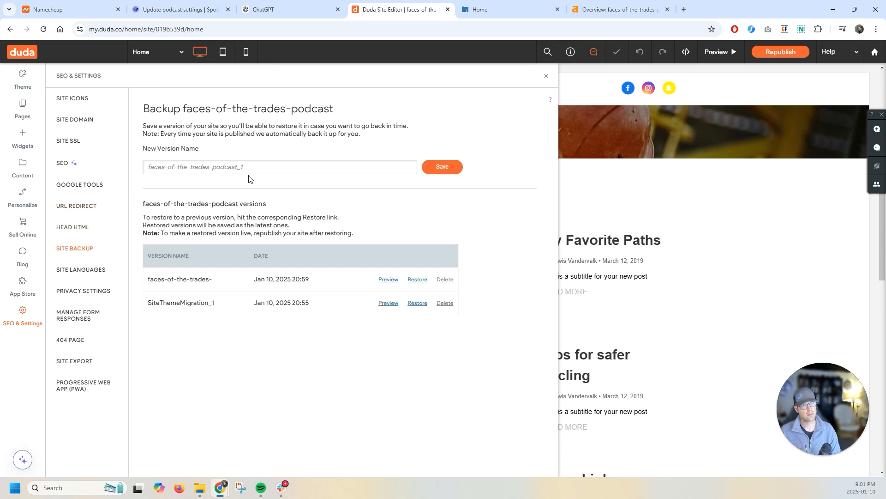
click(93, 276)
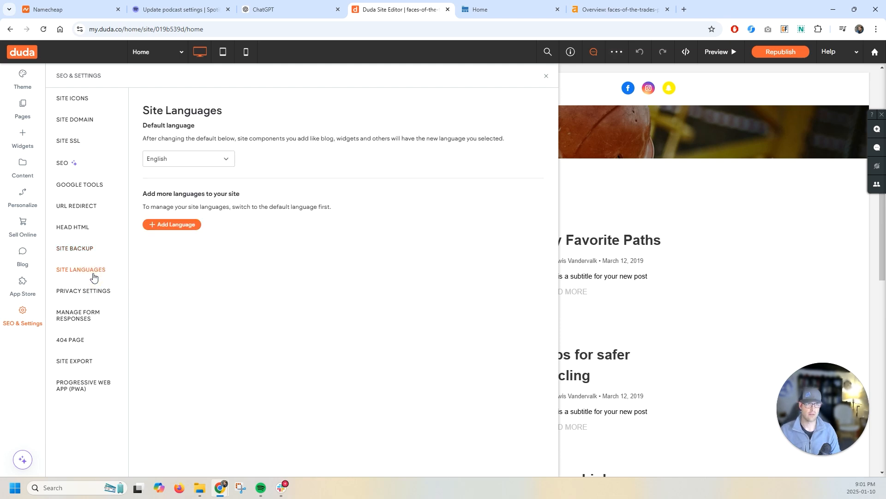
- Enable the customized privacy page in Privacy Settings and open it for customizing
click(91, 297)
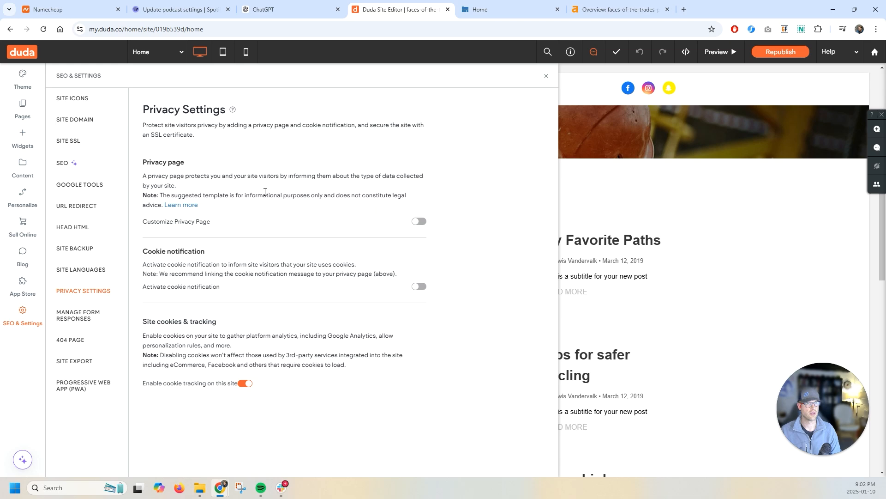
click(414, 219)
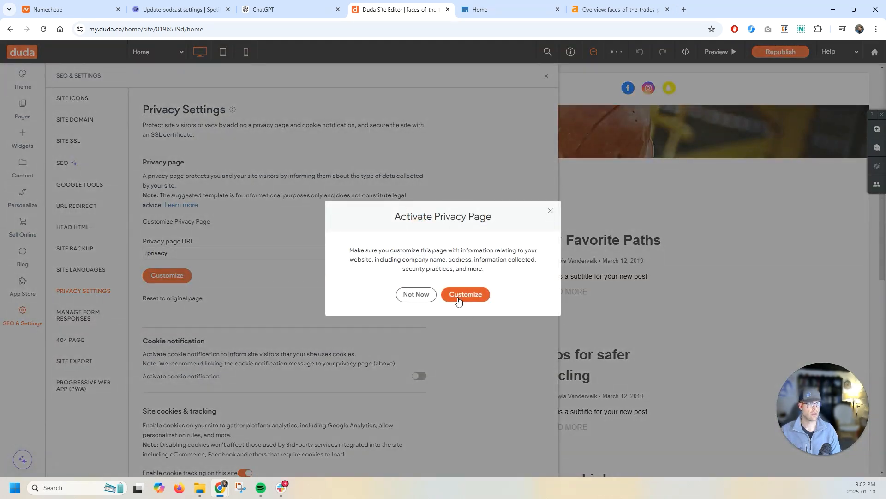
click(458, 298)
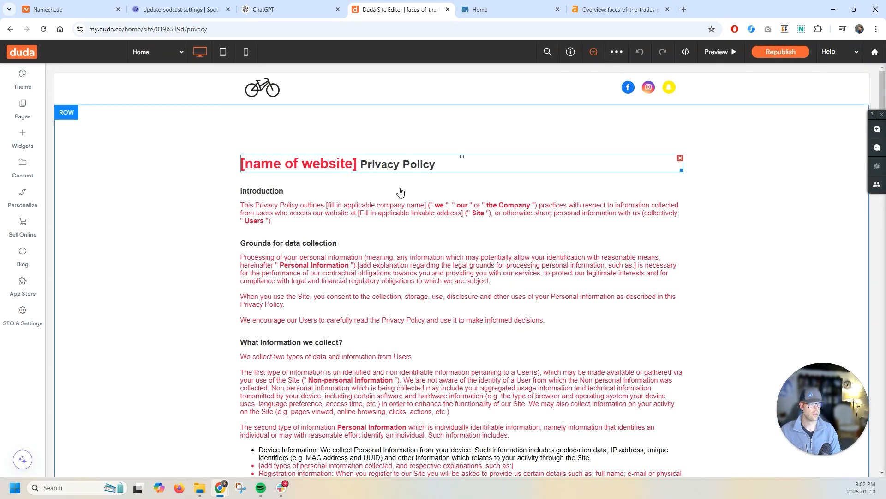
- Review the privacy page text and the Privacy Settings, Form Responses and 404 Page settings
scroll(322, 296, down, 7)
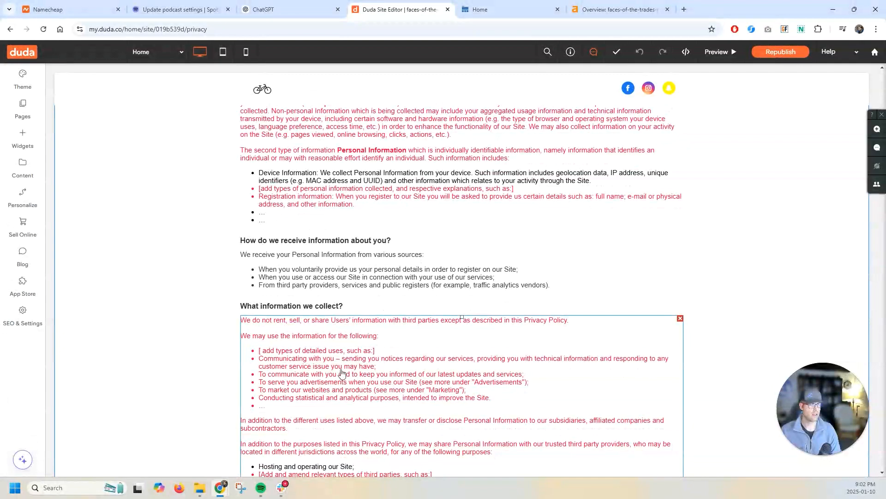
scroll(283, 349, down, 7)
scroll(284, 350, up, 4)
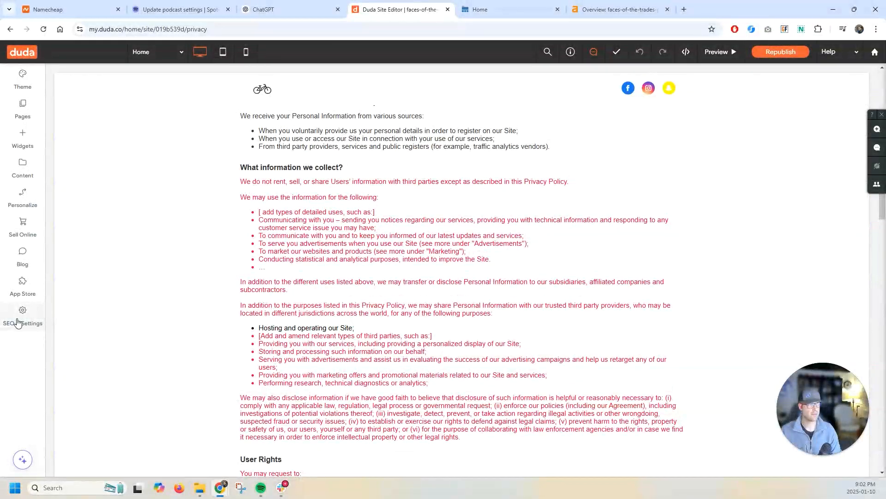
click(19, 322)
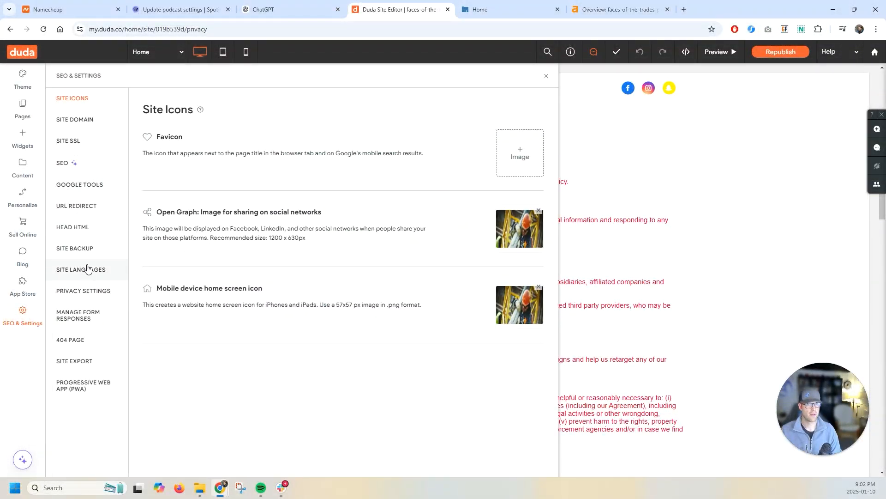
click(86, 287)
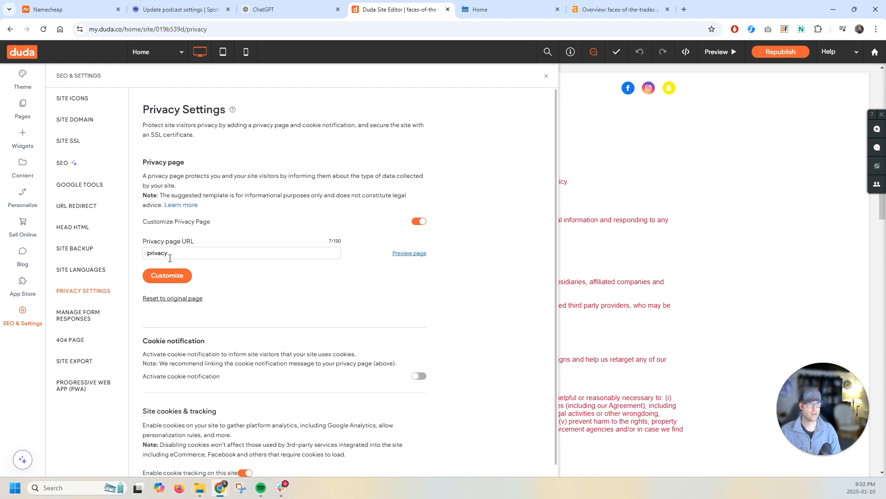
scroll(231, 284, down, 1)
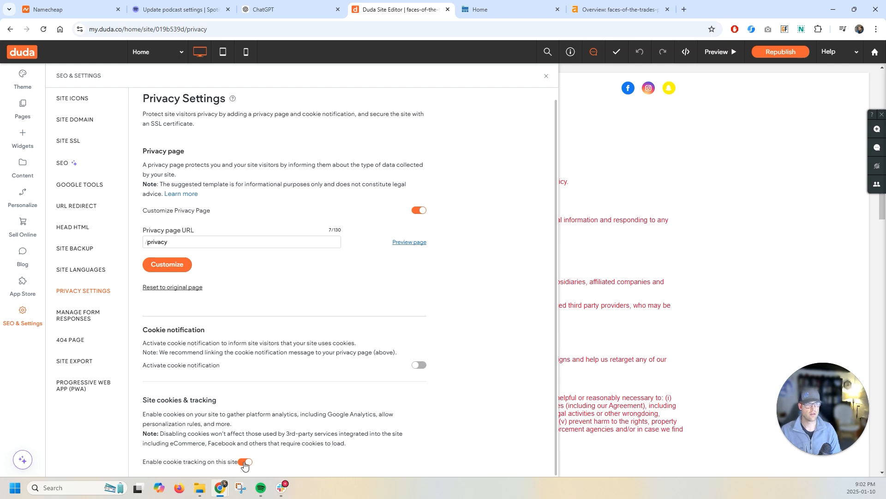
click(88, 307)
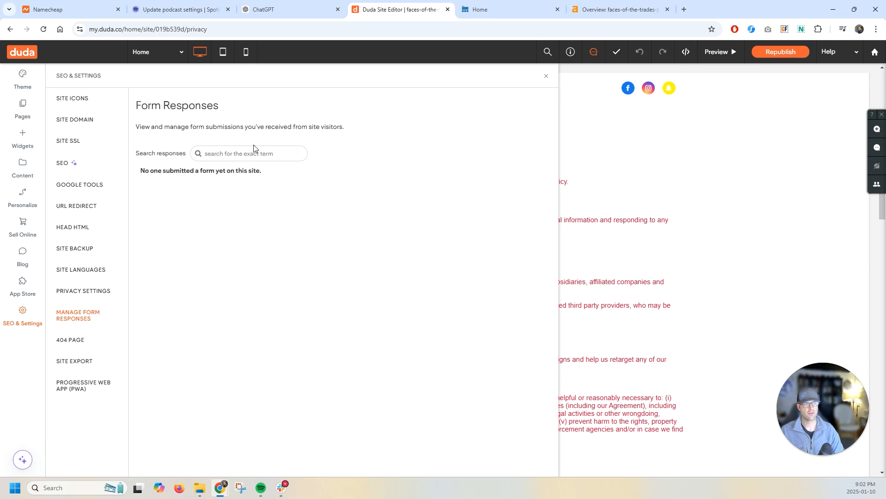
click(112, 340)
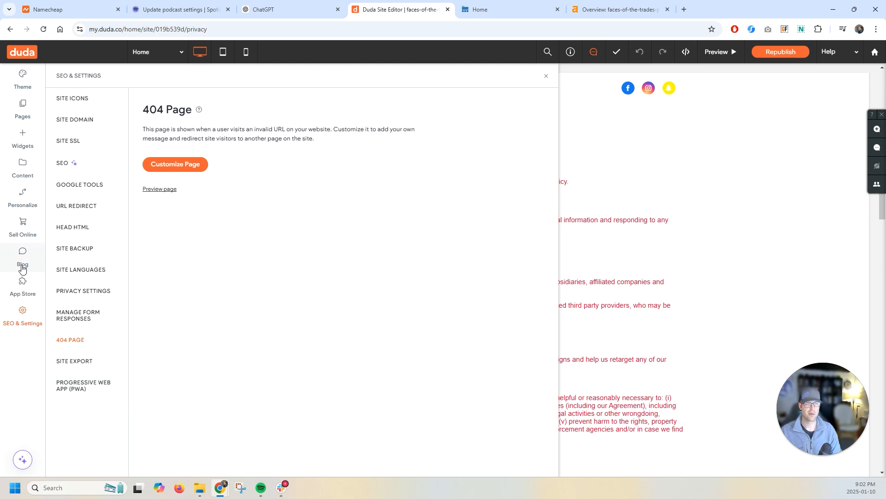
click(547, 76)
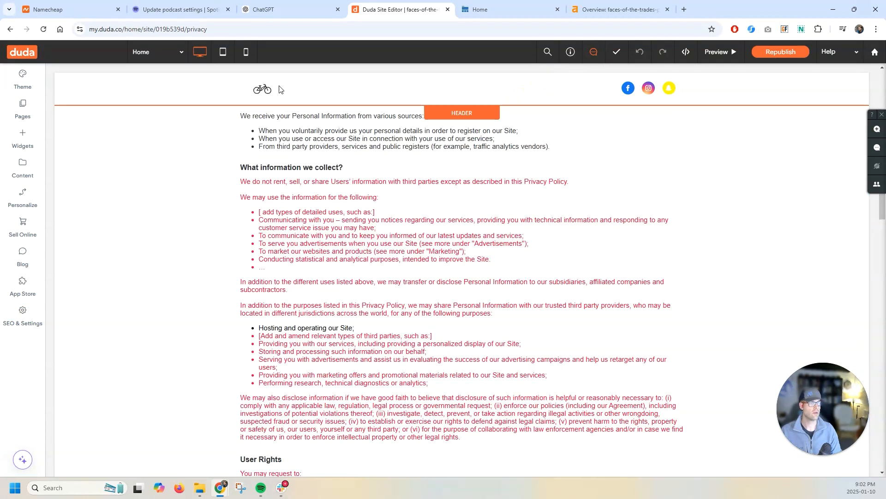
- Return to the Home page and add a Contact Form widget below the blog posts
click(32, 114)
click(106, 196)
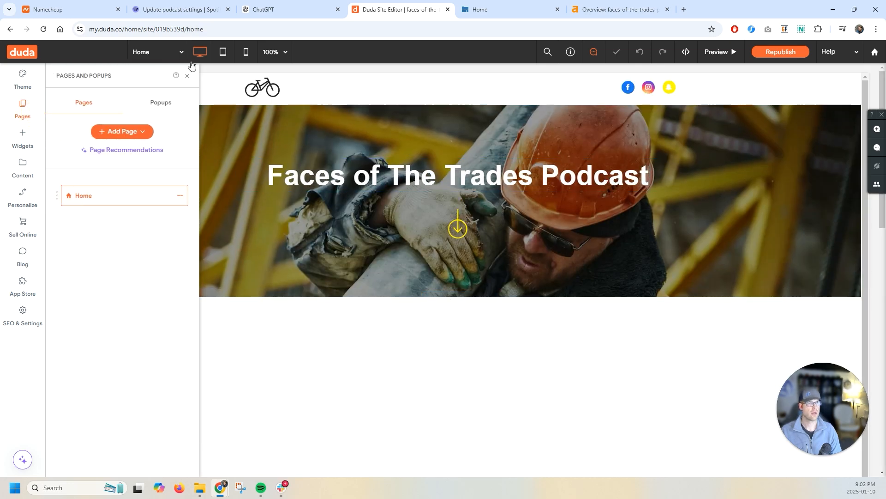
click(187, 76)
scroll(375, 231, down, 13)
scroll(374, 230, up, 2)
scroll(375, 230, down, 3)
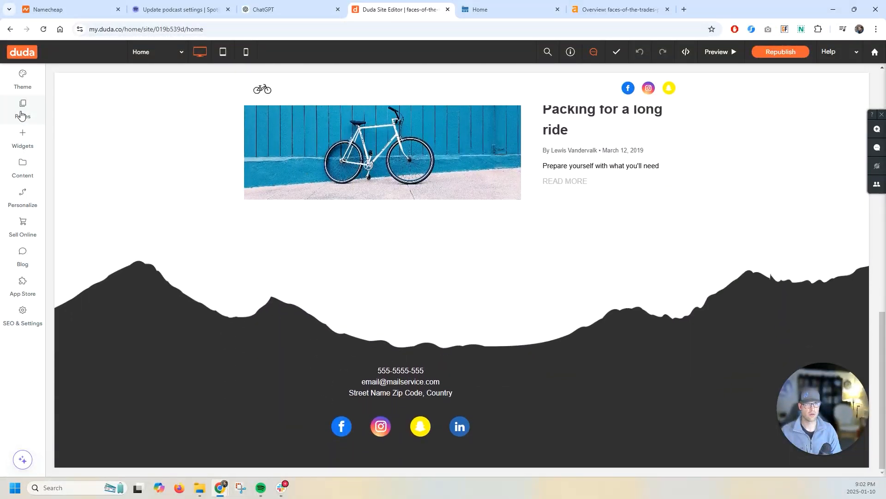
click(22, 143)
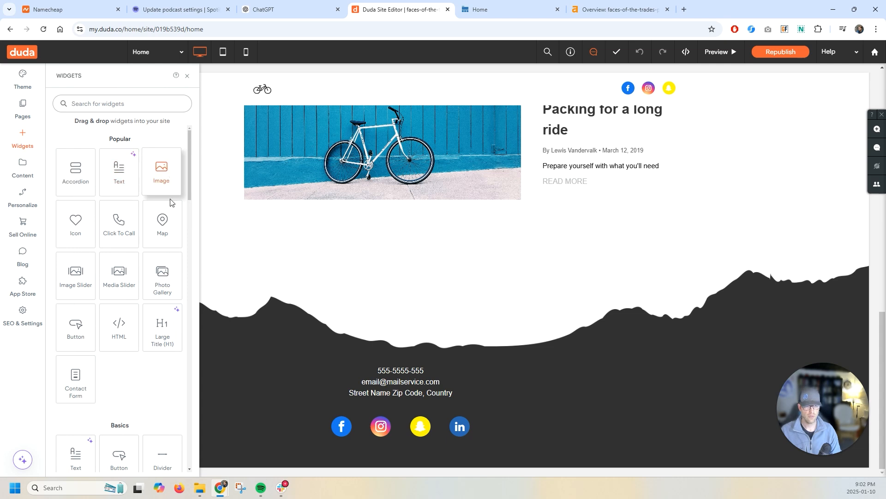
click(109, 104)
text(form)
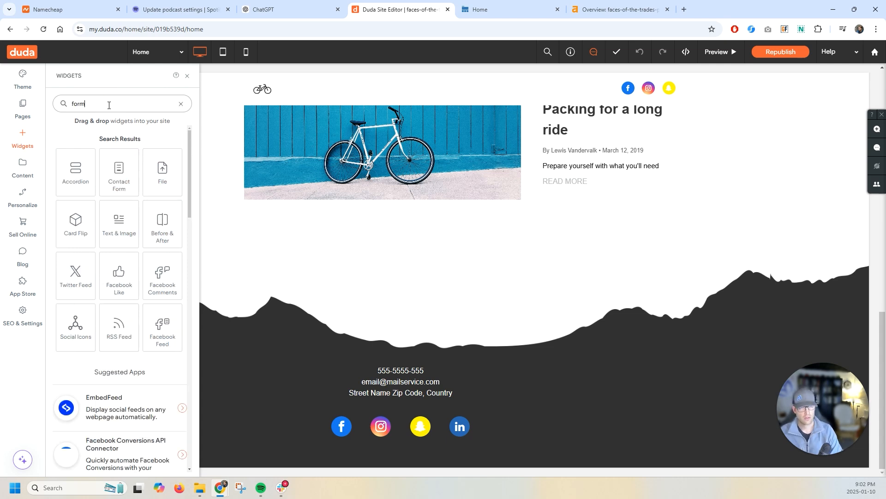
drag(75, 172, 487, 275)
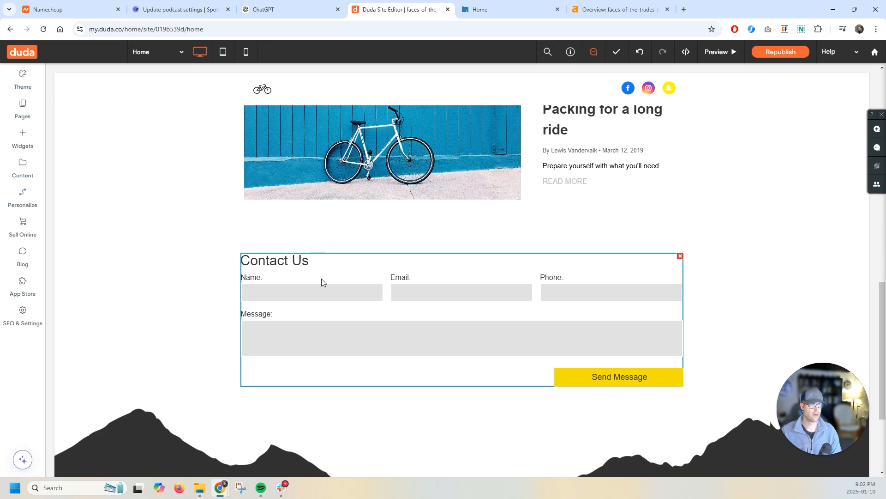
- Open the contact form's settings and review its form items and design options
click(278, 266)
click(271, 264)
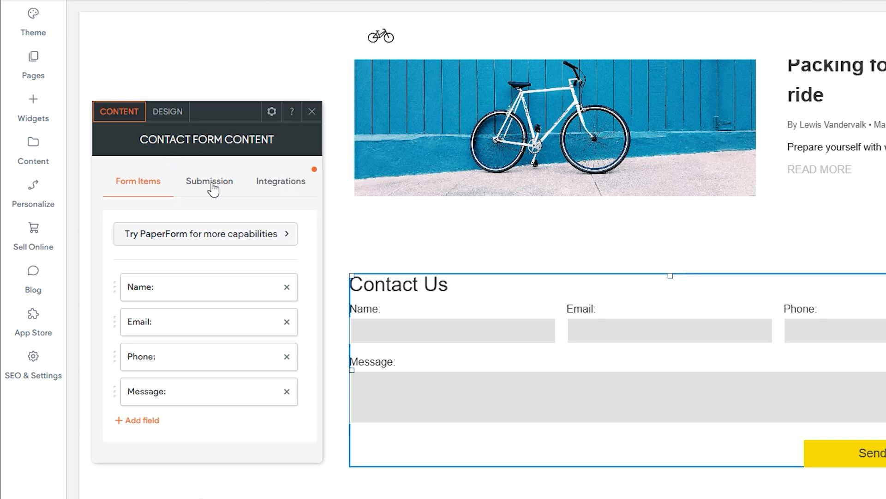
scroll(194, 300, down, 3)
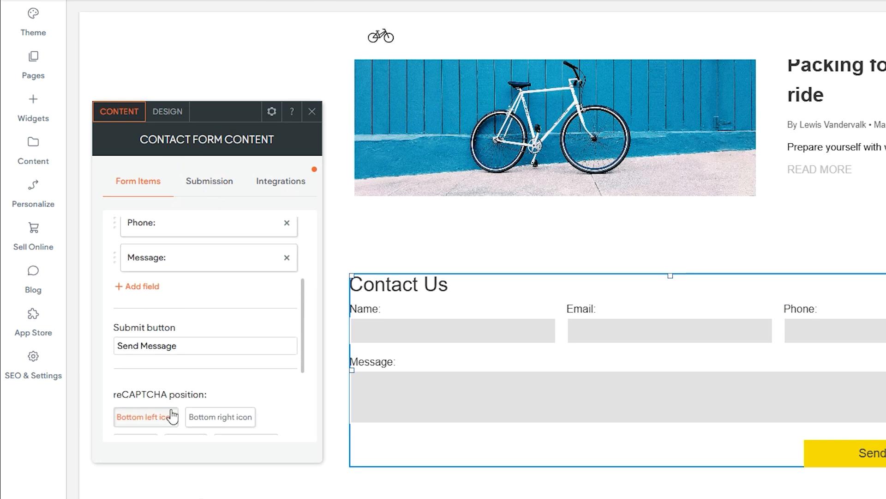
scroll(166, 410, down, 3)
scroll(184, 300, up, 6)
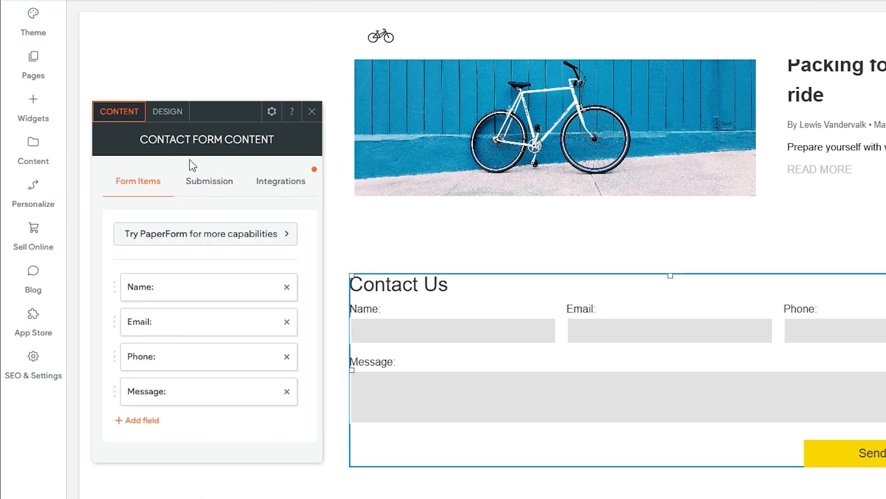
click(166, 111)
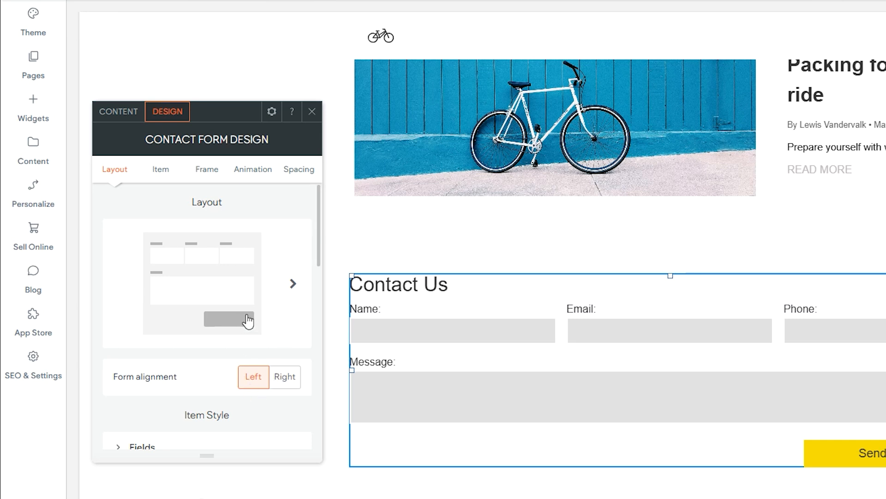
click(161, 170)
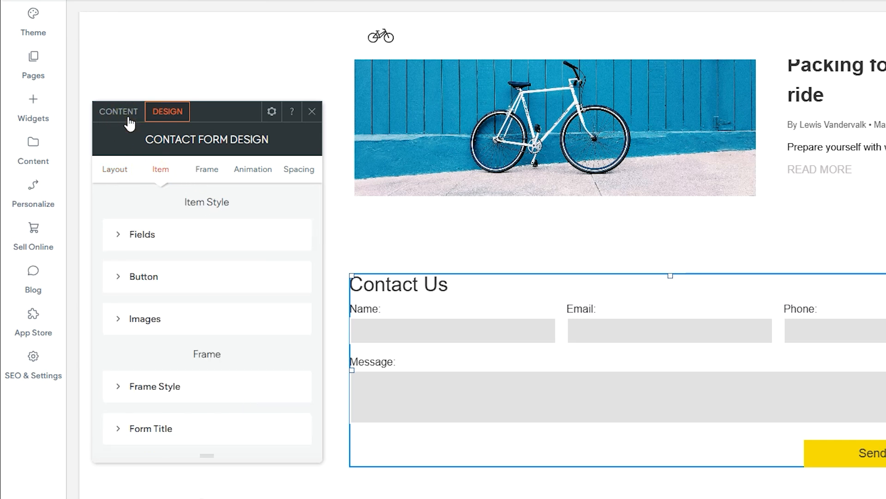
click(123, 119)
- Set the form's submission notification recipient to the business contact e-mail and the subject line to "Faces Of The Trades, Web Submission"
click(229, 184)
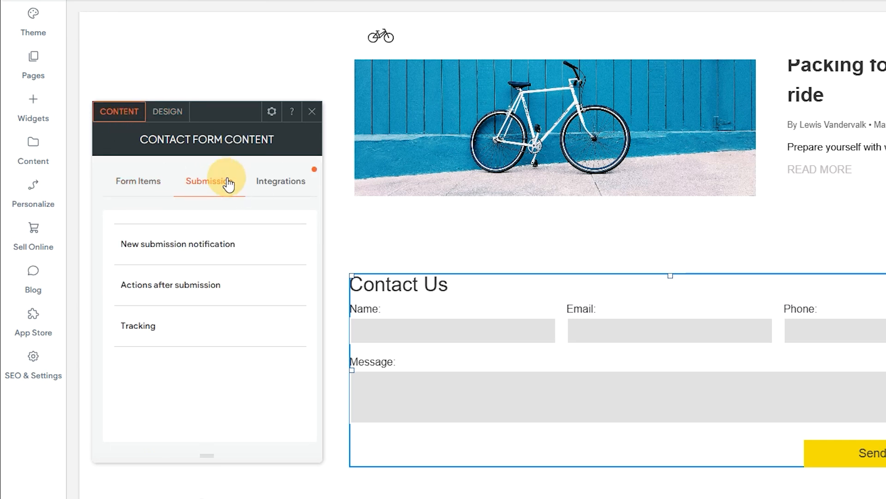
click(213, 252)
click(349, 283)
key(Tab)
text(Faces Of The Trades, Websubmission)
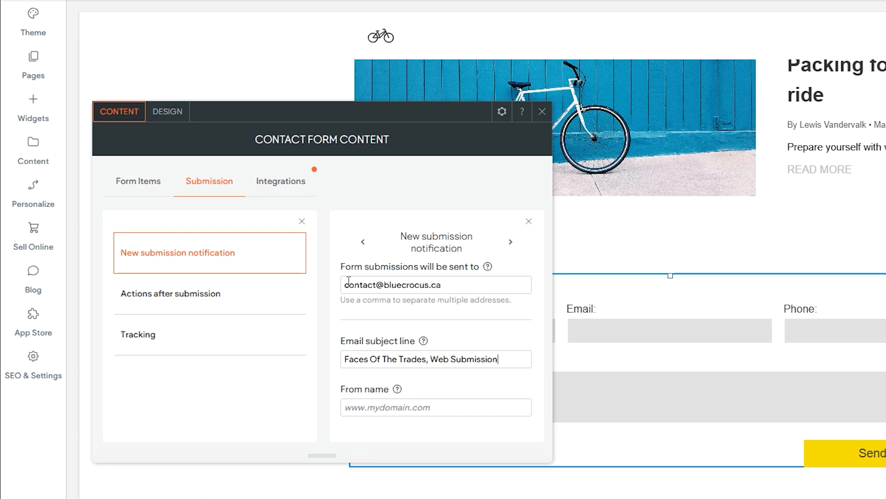
- Review the form's actions after submission, tracking and integration options, then close the form settings
click(226, 298)
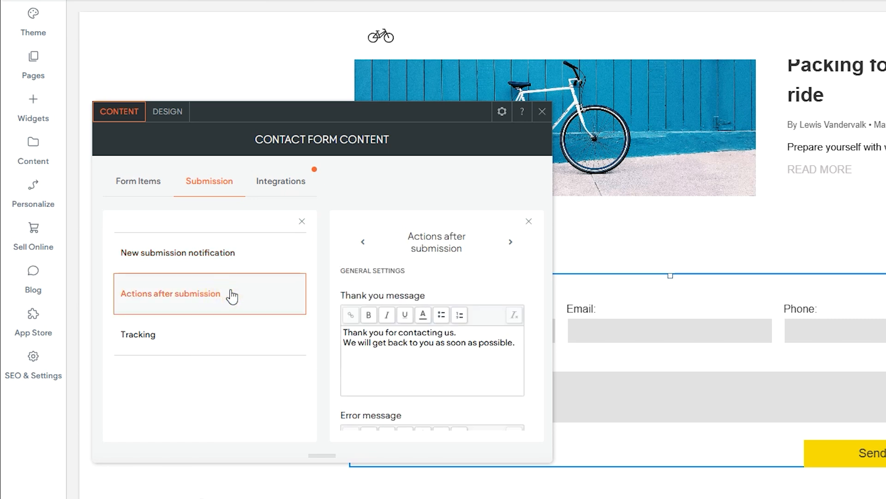
scroll(486, 360, down, 3)
drag(501, 341, 264, 329)
click(250, 332)
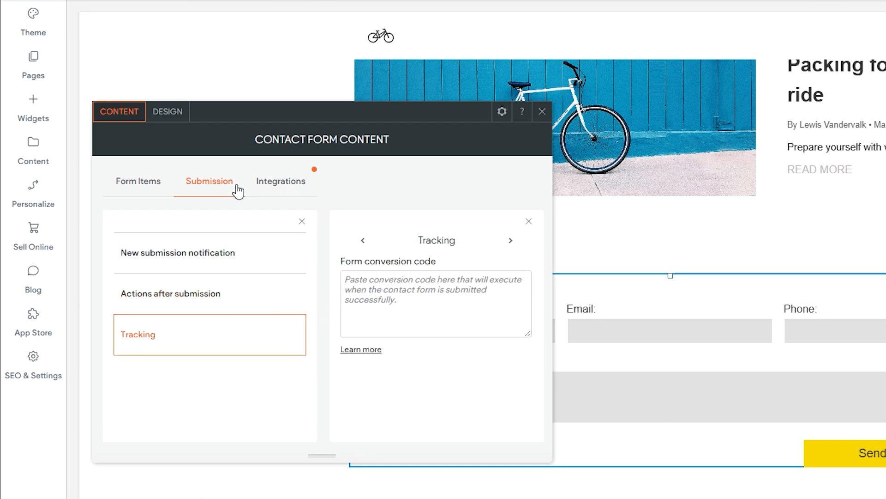
click(261, 186)
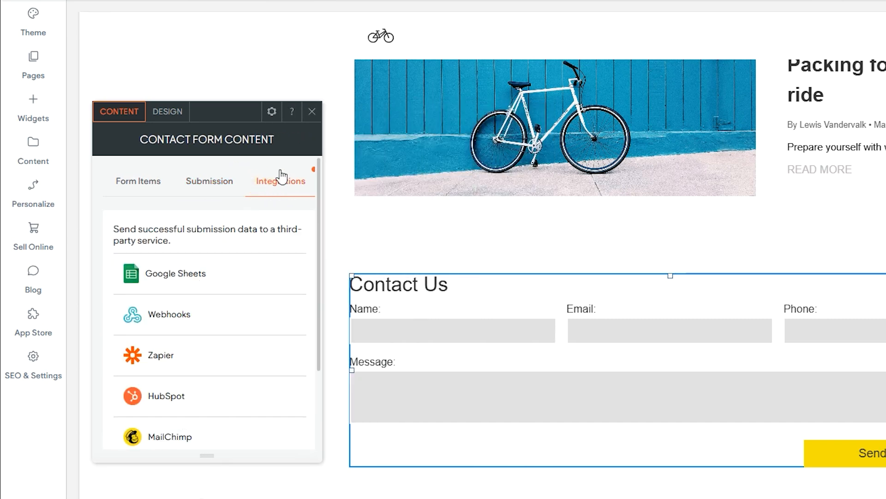
click(311, 112)
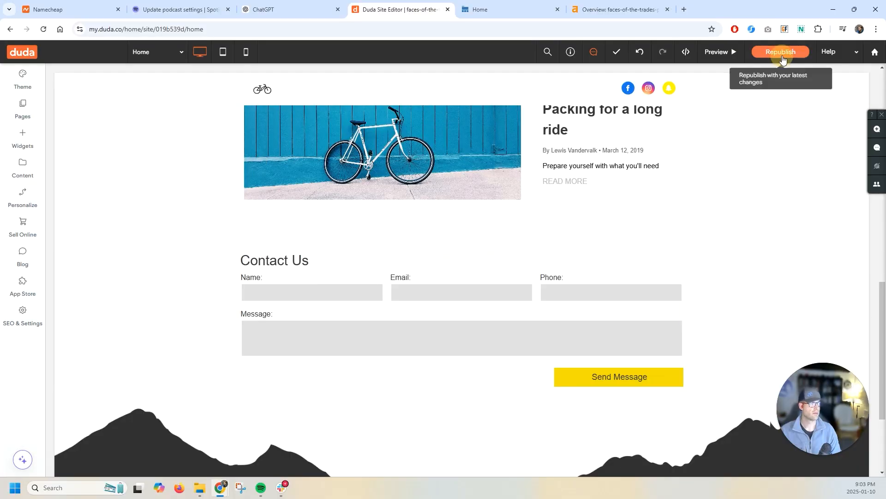
- Republish the site with the latest changes
click(782, 52)
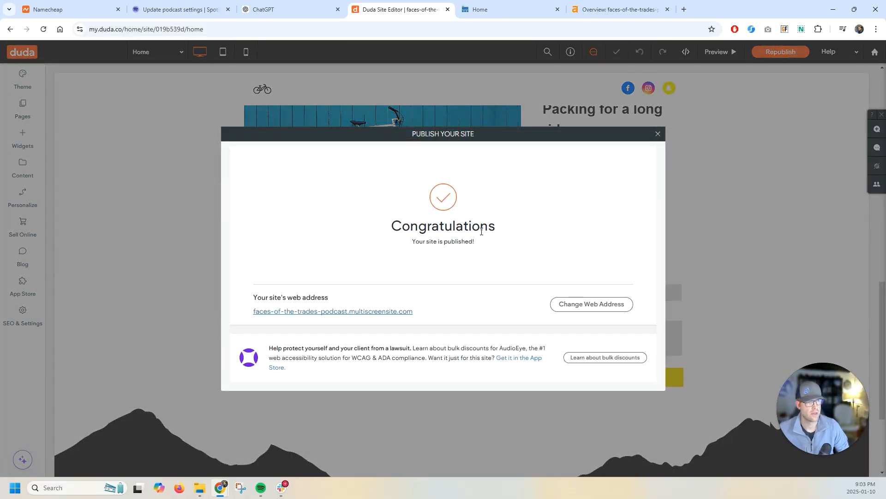
click(657, 134)
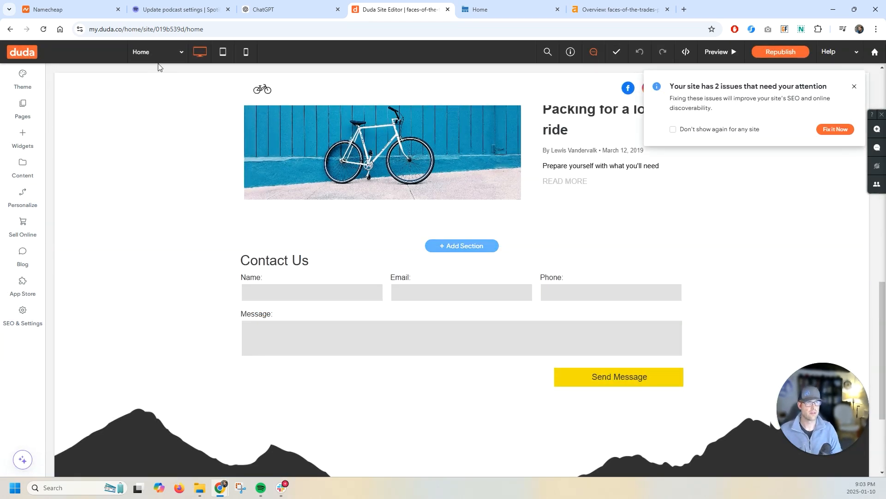
- Switch to Namecheap and open the Advanced DNS settings for the facesofthetrades.com domain
click(65, 8)
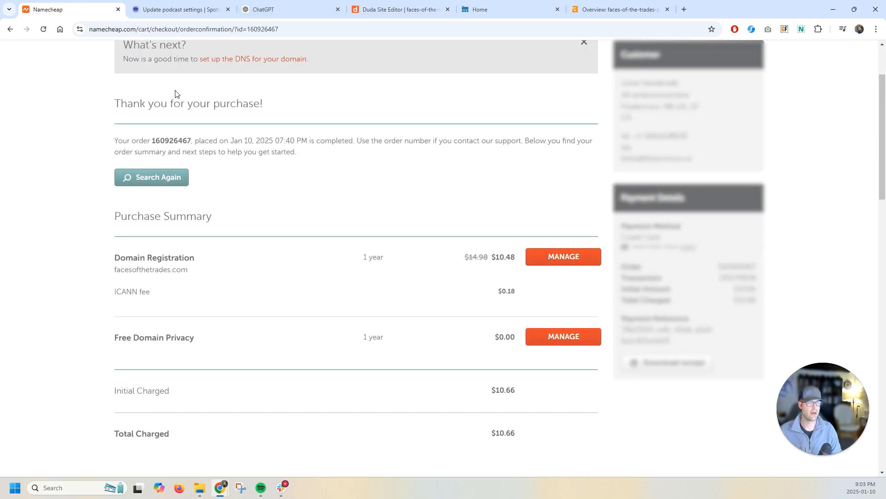
scroll(118, 276, up, 2)
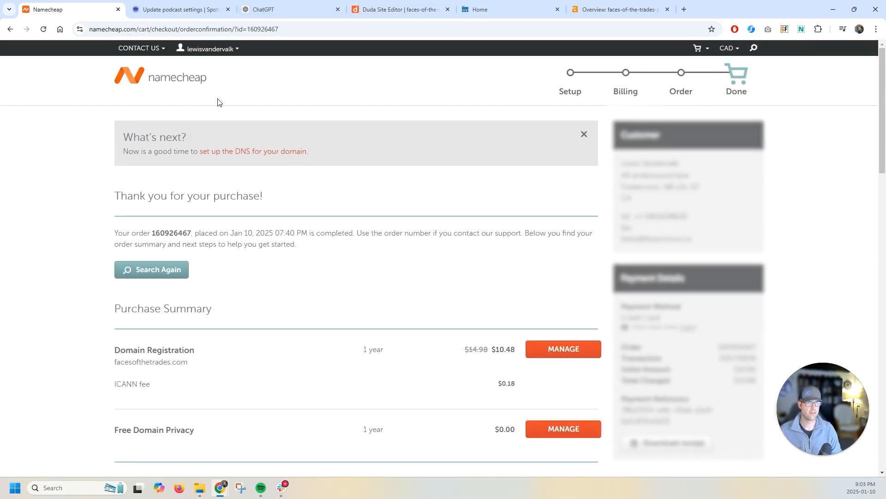
click(565, 353)
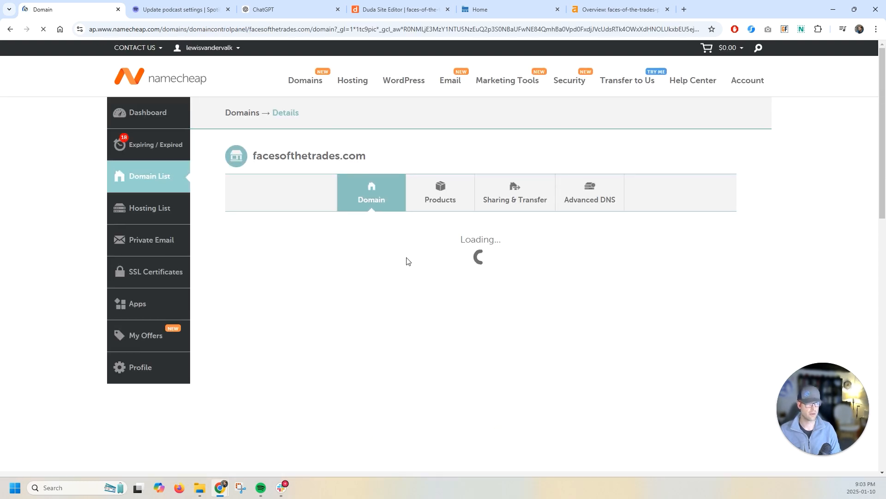
click(600, 201)
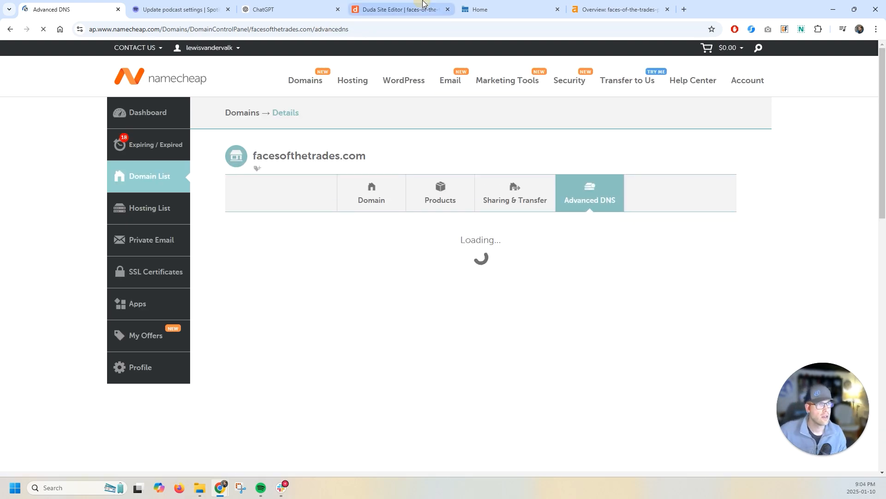
- Open the Site Domain settings, start changing the site URL, and choose to use a domain you already own
click(423, 5)
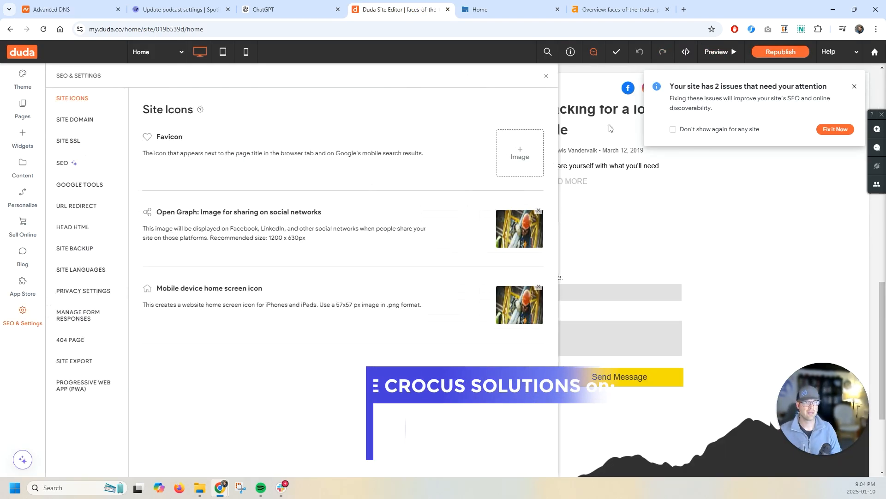
click(89, 128)
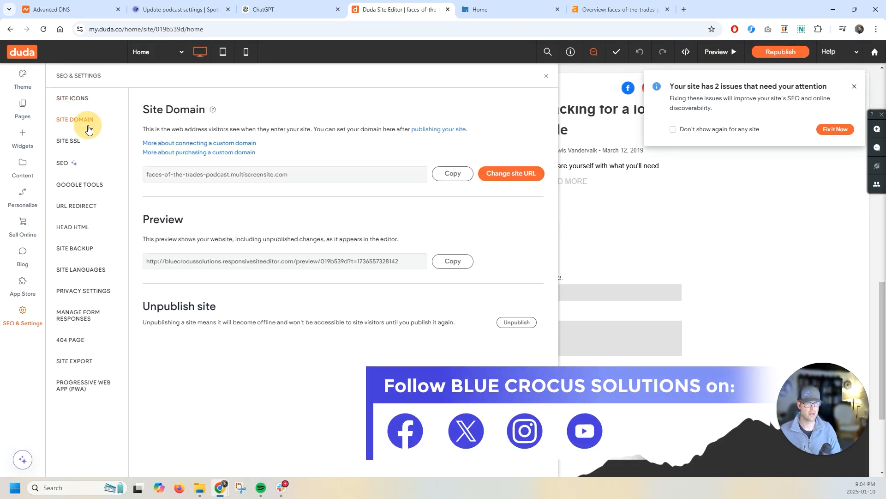
drag(297, 177, 139, 175)
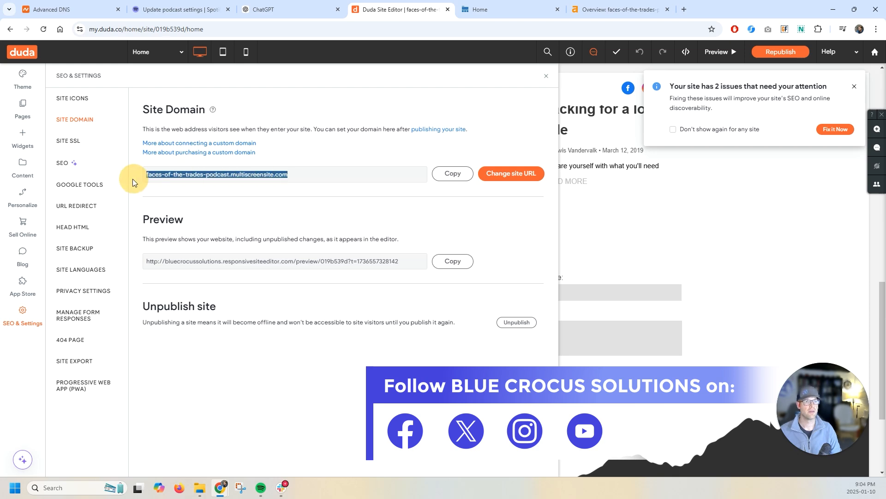
click(234, 175)
drag(234, 175, 307, 175)
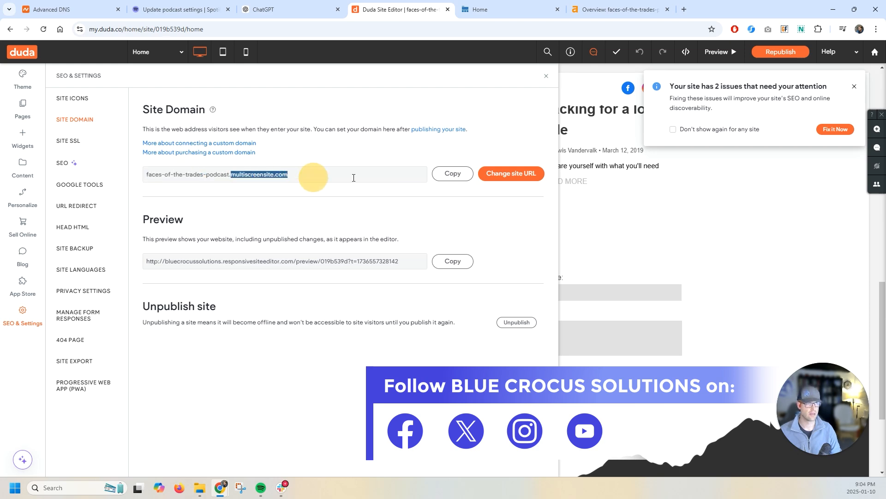
click(508, 179)
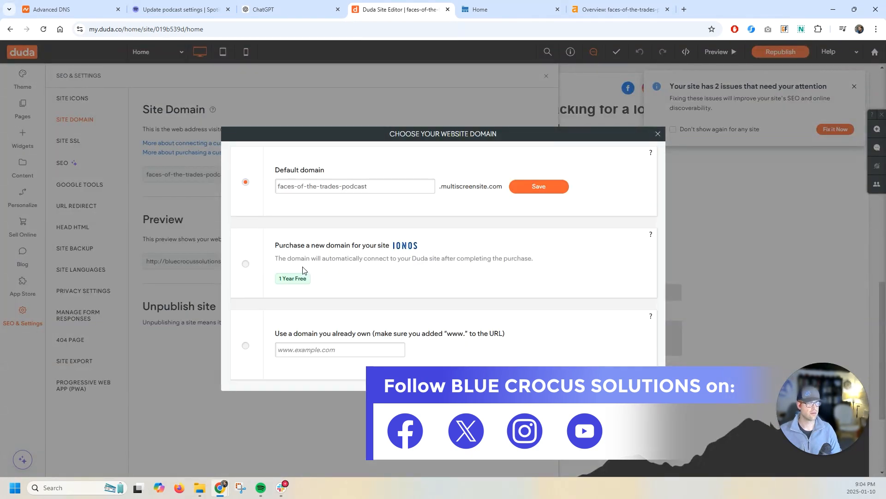
click(308, 350)
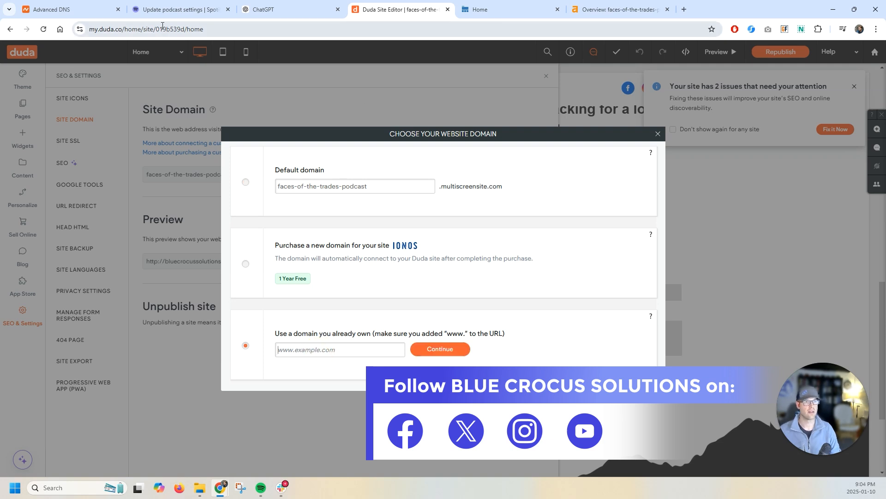
click(95, 4)
drag(370, 156, 251, 159)
key(ctrl+c)
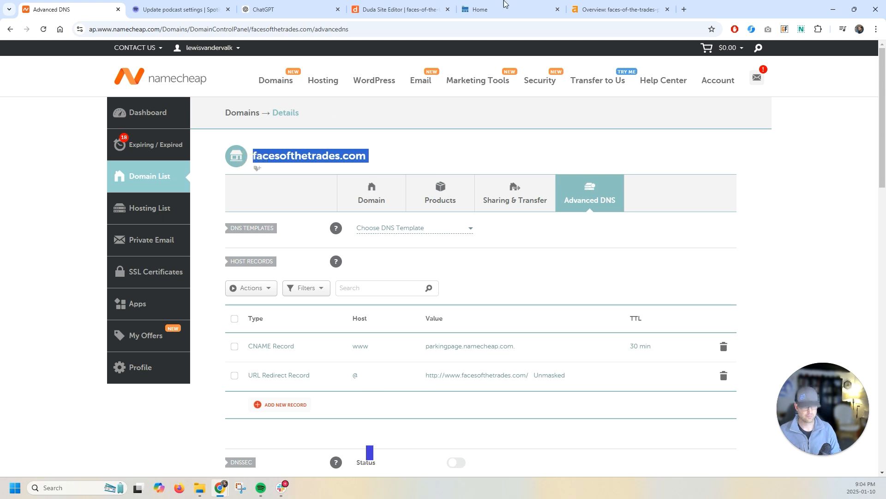
click(581, 4)
click(521, 6)
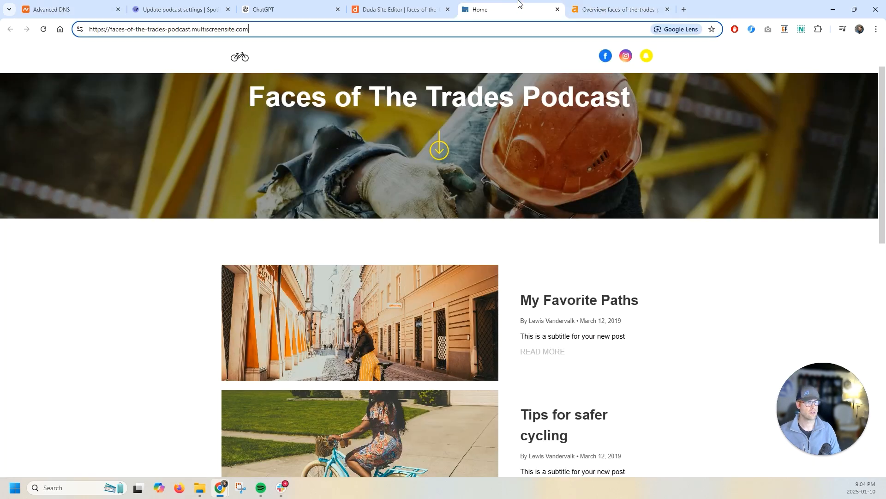
click(400, 5)
click(348, 352)
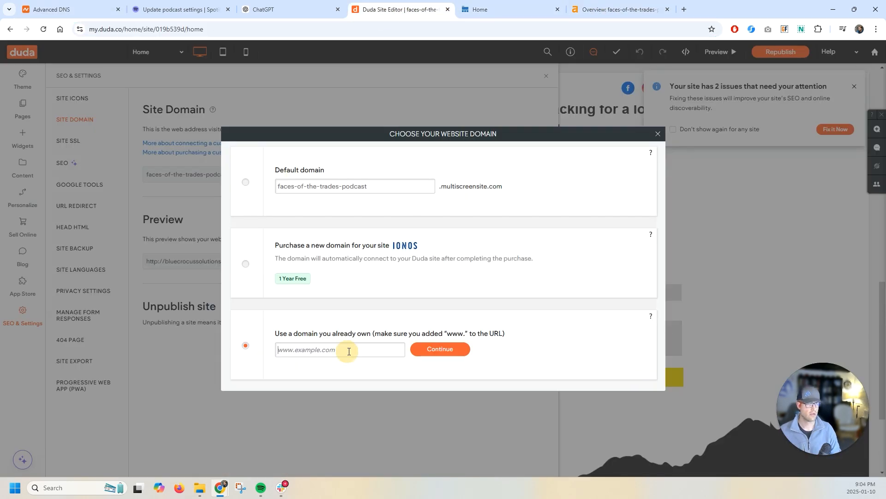
text(www.f)
key(BackSpace)
key(ctrl+v)
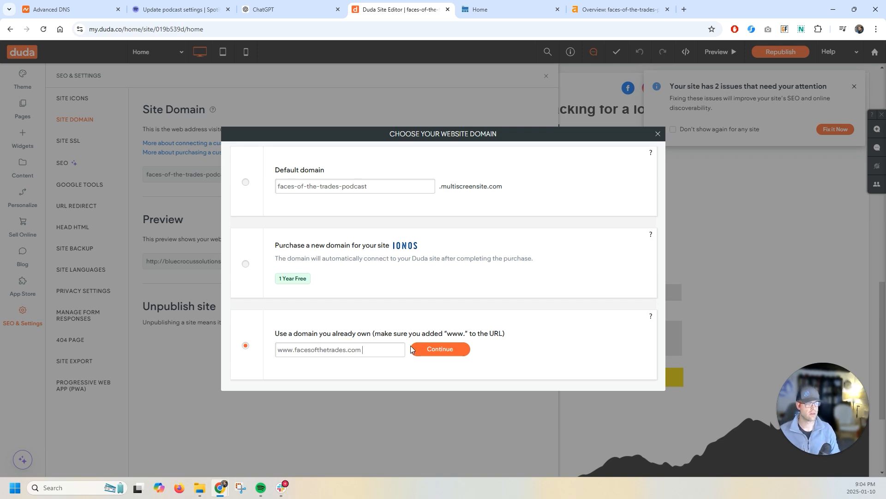
click(433, 352)
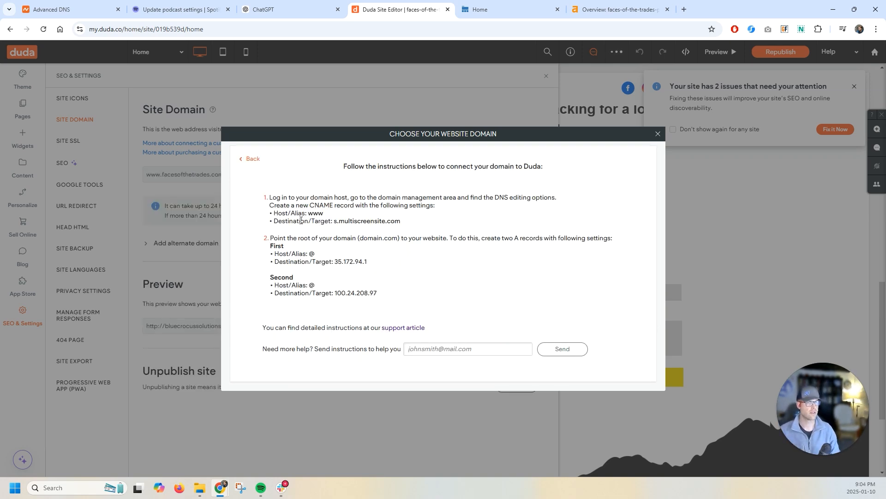
- Copy the CNAME target from Duda's instructions and set the www CNAME record's value to s.multiscreensite.com
drag(267, 196, 396, 300)
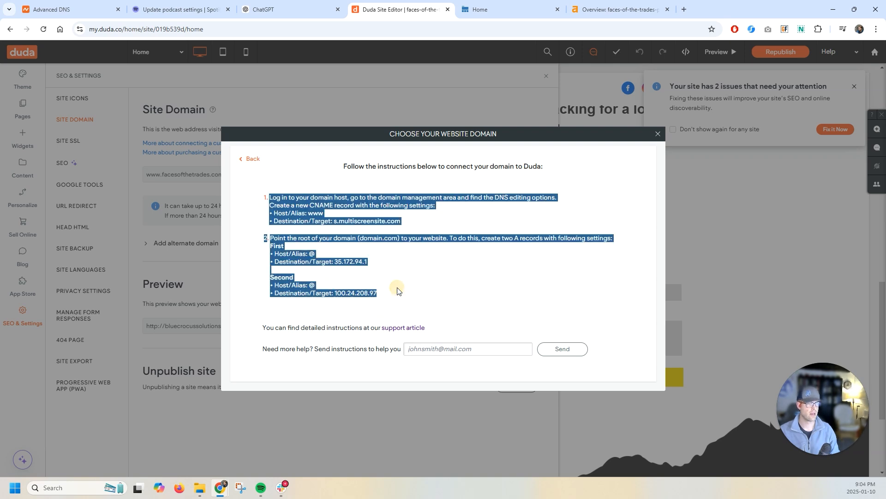
click(392, 284)
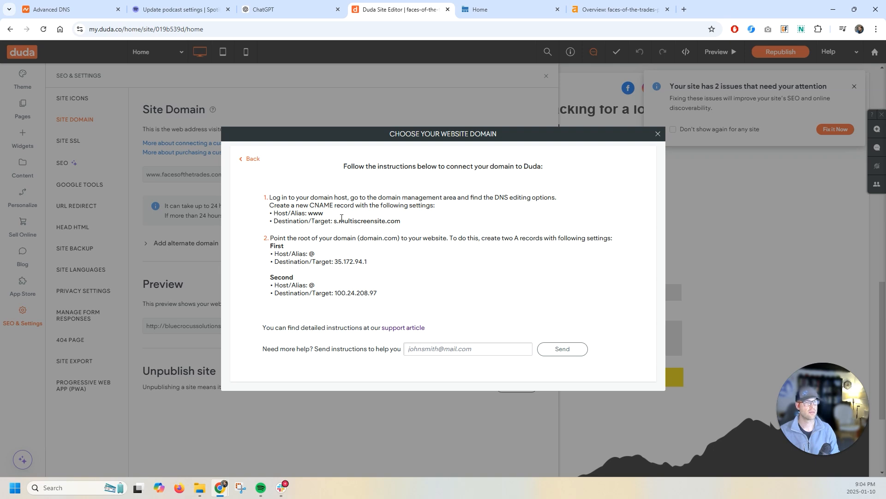
drag(401, 223, 334, 221)
key(ctrl+c)
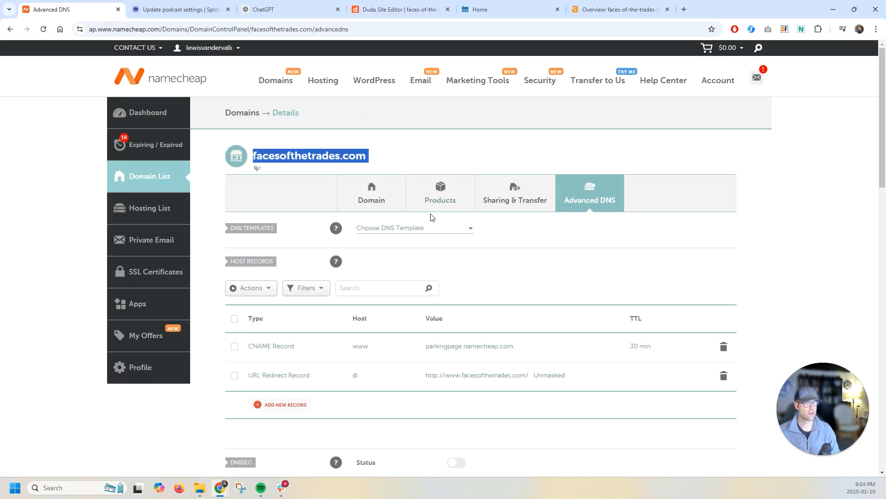
scroll(433, 217, down, 2)
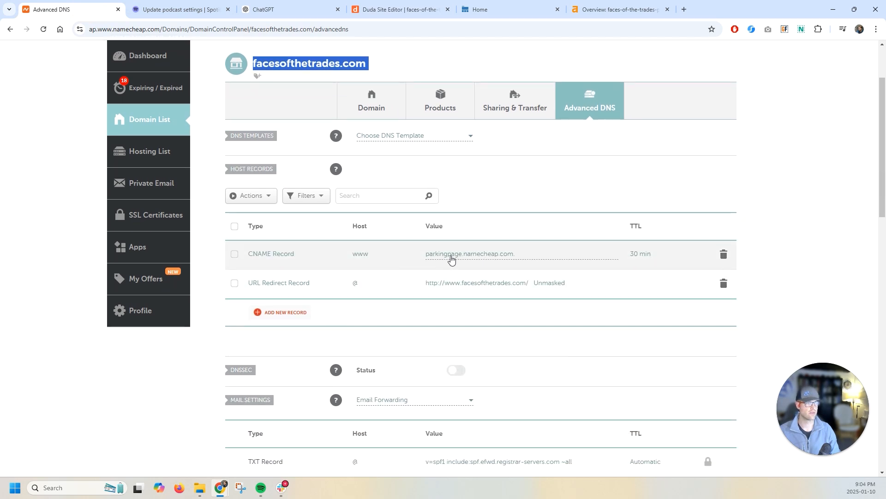
double_click(444, 255)
click(528, 255)
drag(528, 255, 414, 255)
key(ctrl+v)
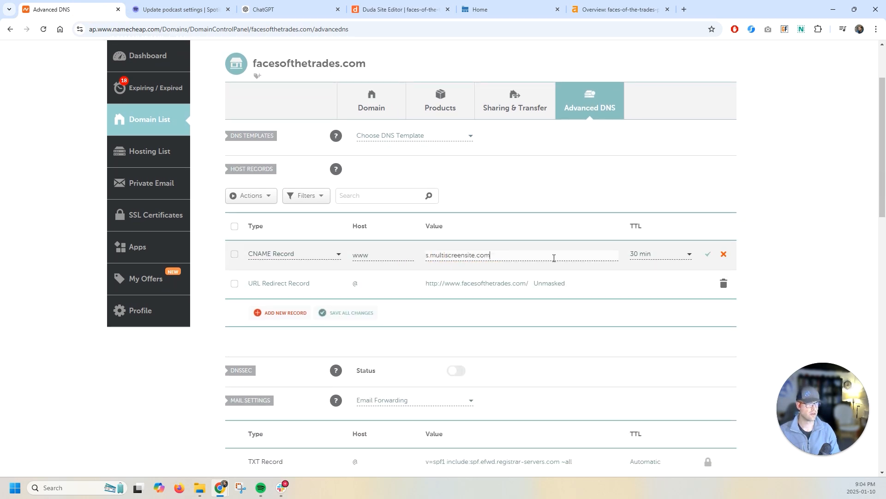
- Add an A record with host @ pointing to 35.172.94.1 in Namecheap's host records
click(379, 10)
drag(368, 262, 335, 262)
click(51, 10)
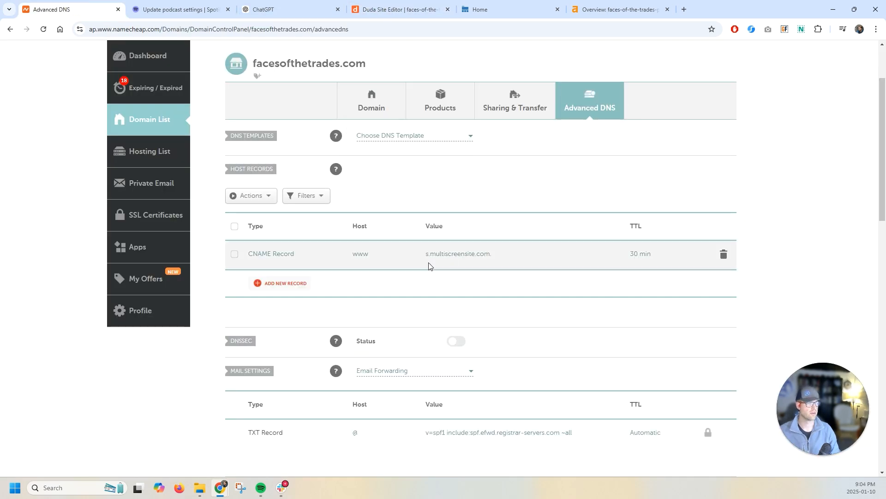
click(292, 283)
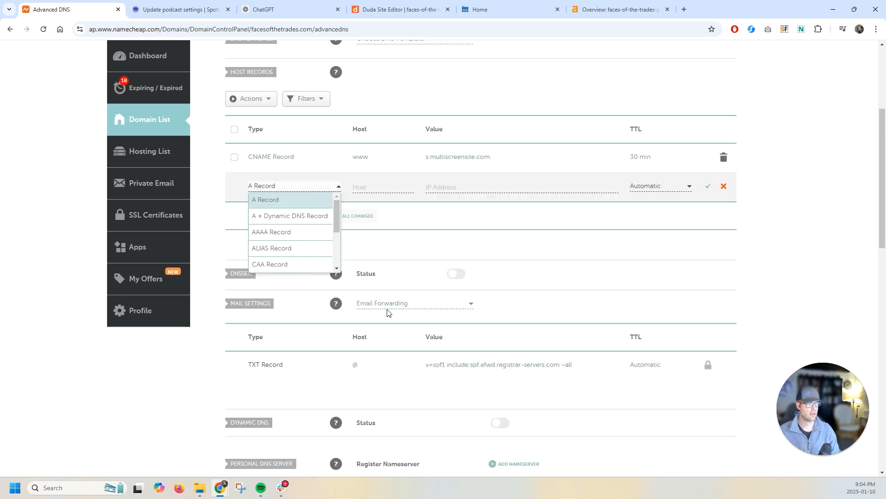
click(298, 209)
click(477, 183)
click(708, 188)
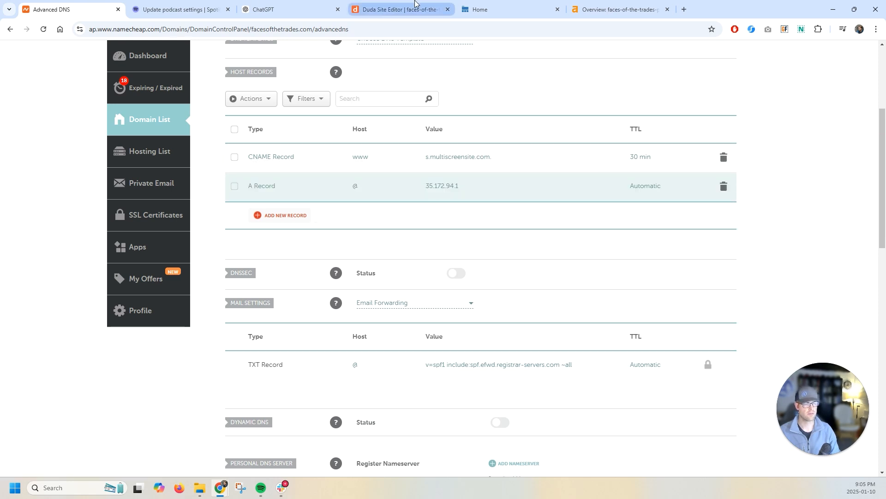
- Add a second A record with host @ pointing to 100.24.208.97
click(401, 2)
drag(335, 293, 375, 291)
key(ctrl+c)
click(69, 9)
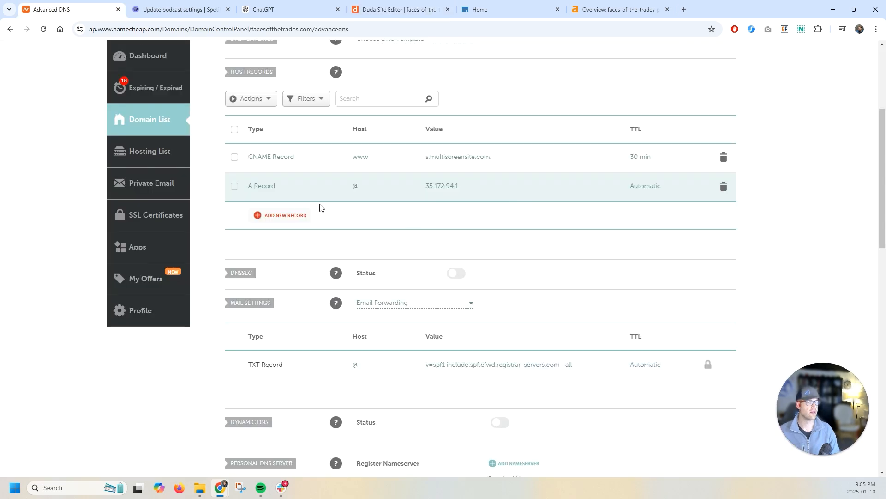
click(285, 216)
click(281, 199)
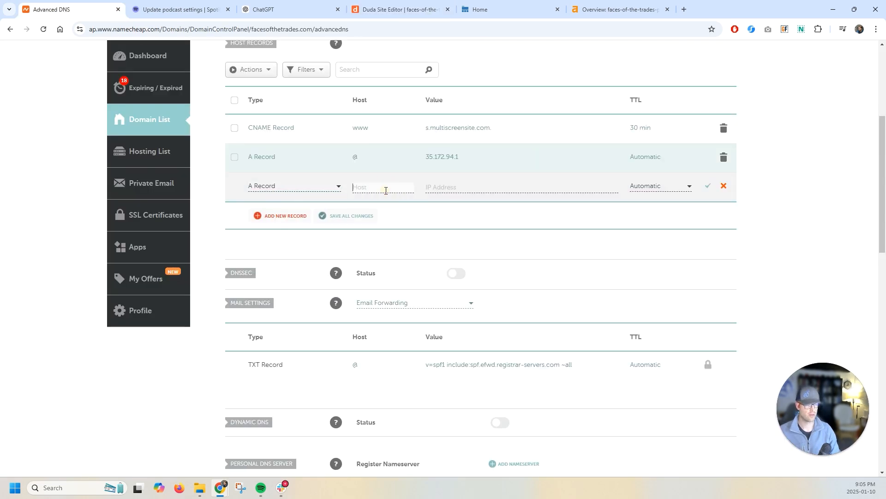
click(487, 189)
key(ctrl+v)
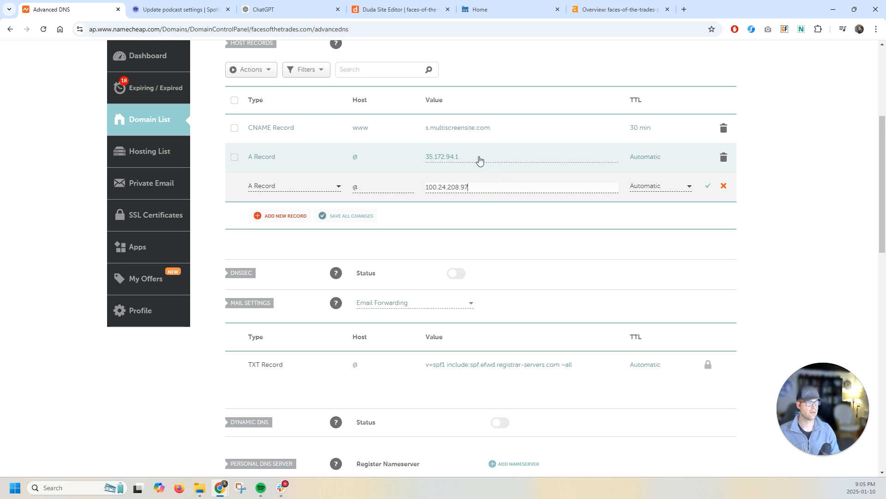
click(708, 186)
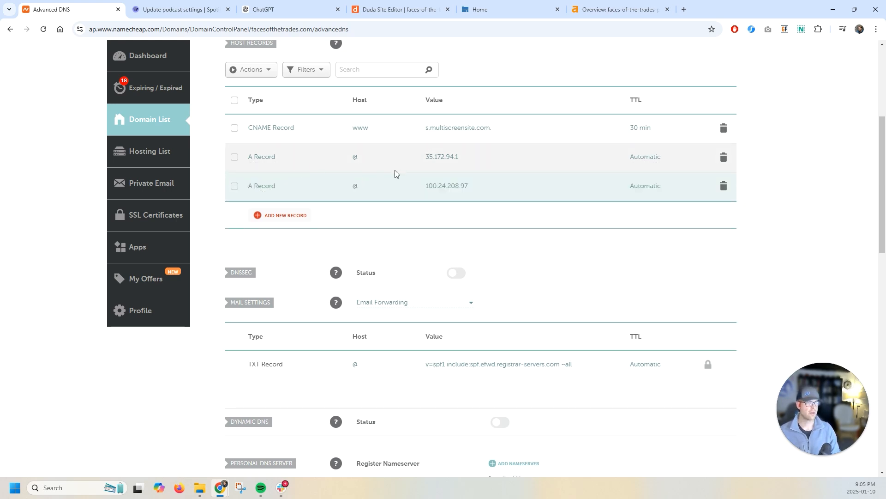
- Close the domain connection instructions in the Duda editor to publish the site on the new domain
scroll(283, 231, down, 3)
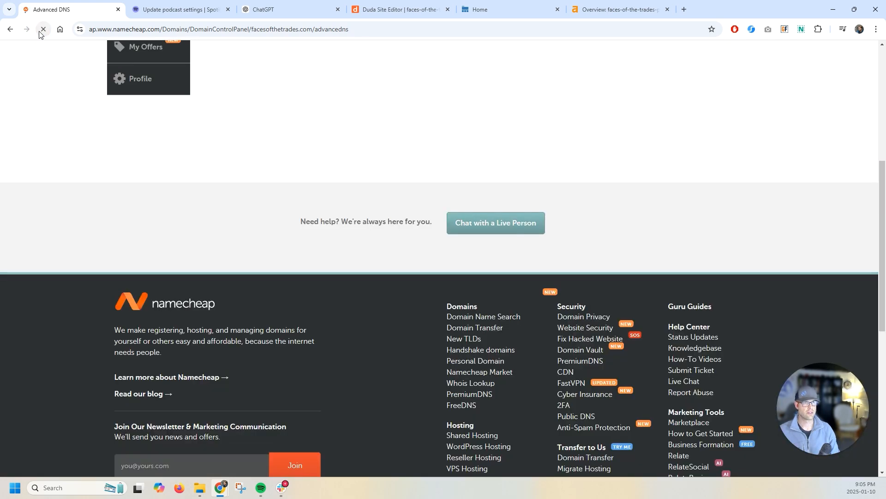
scroll(115, 250, up, 5)
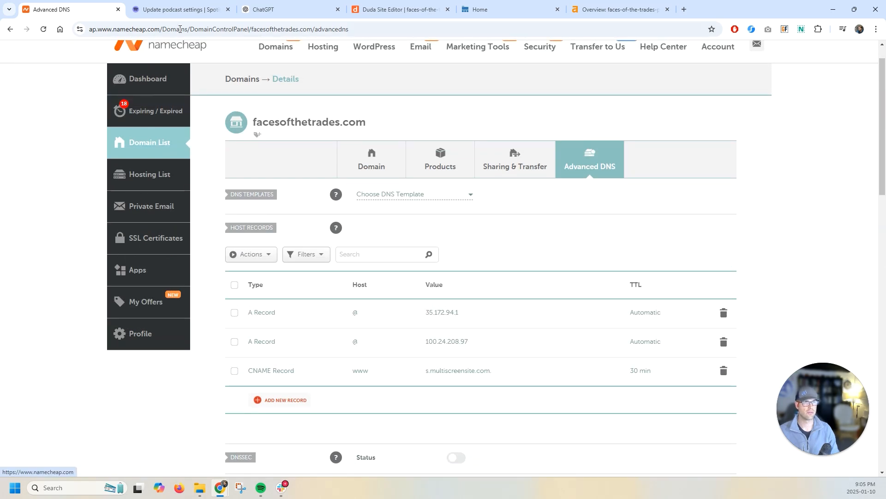
click(383, 2)
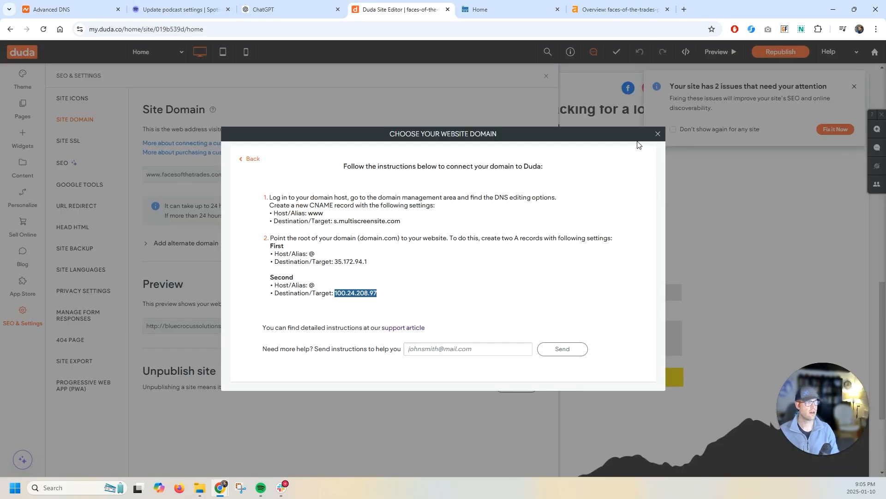
click(657, 135)
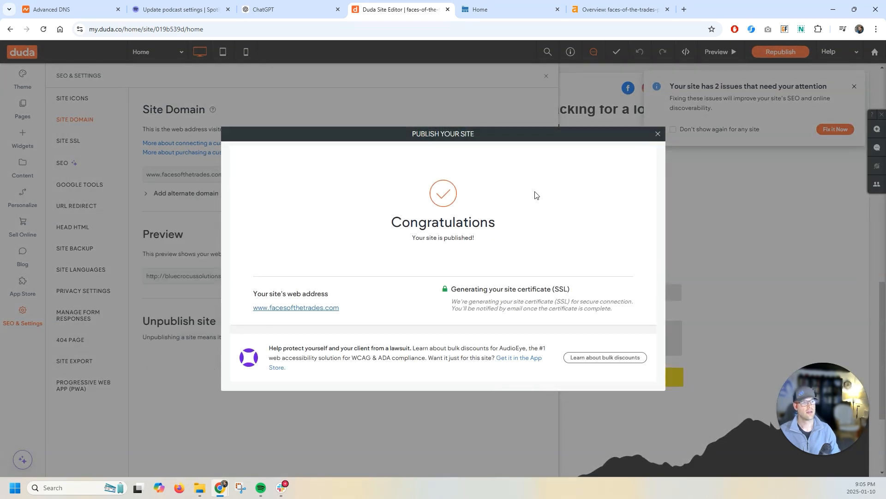
click(285, 308)
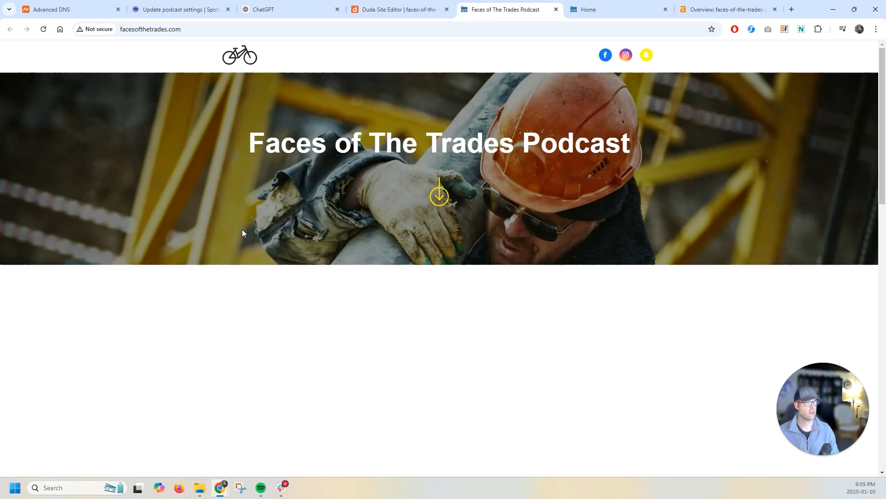
scroll(196, 217, down, 16)
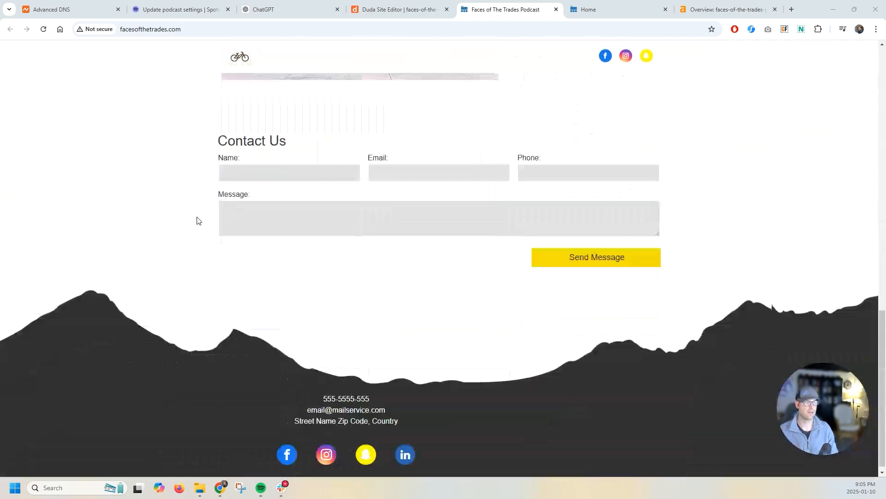
scroll(196, 217, up, 16)
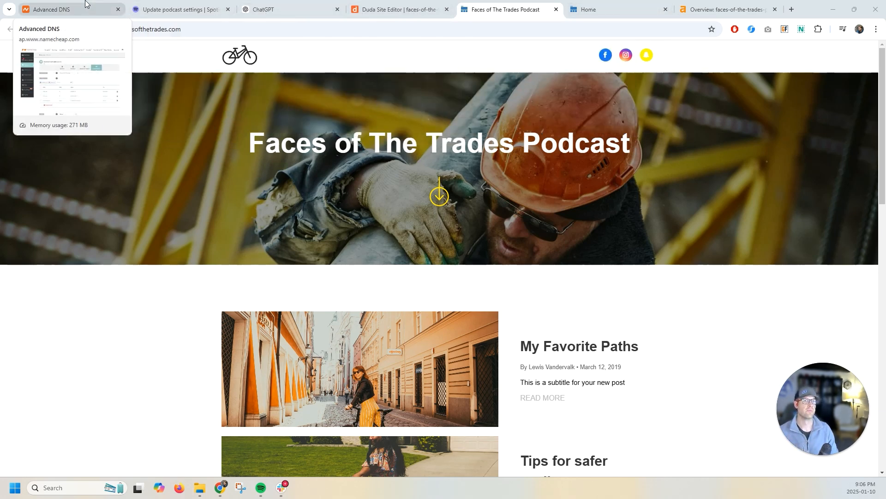
- Close the publish confirmation and the SEO & Settings panel to return to the page editor
click(106, 9)
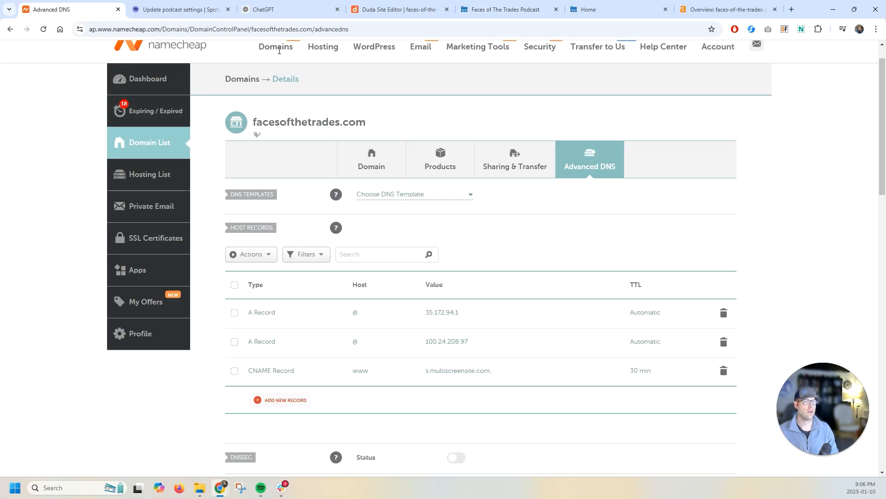
click(382, 5)
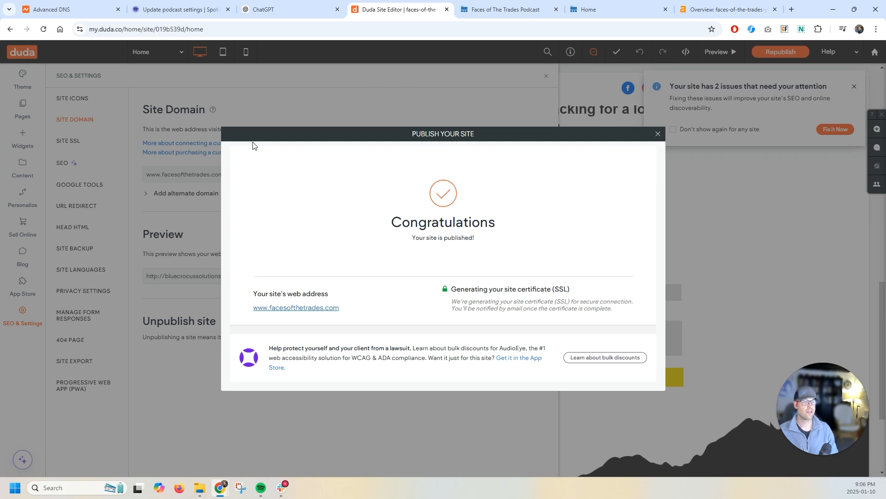
click(657, 135)
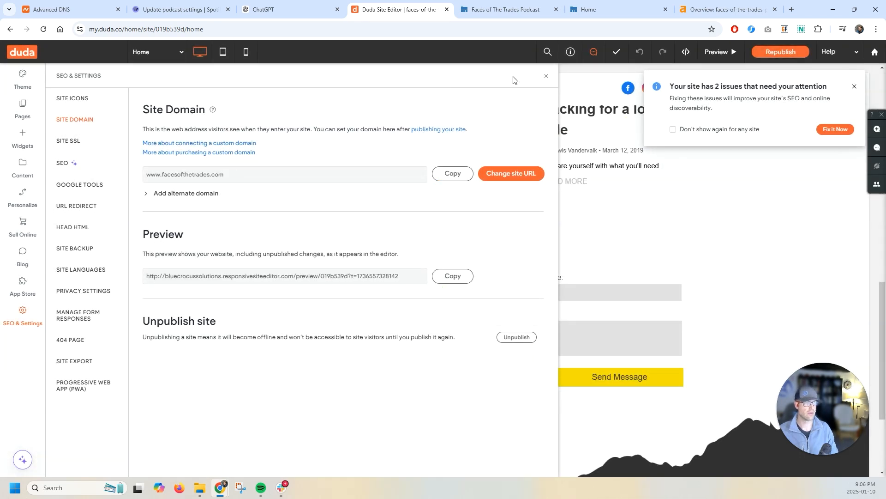
click(546, 76)
scroll(185, 264, up, 13)
scroll(194, 258, down, 15)
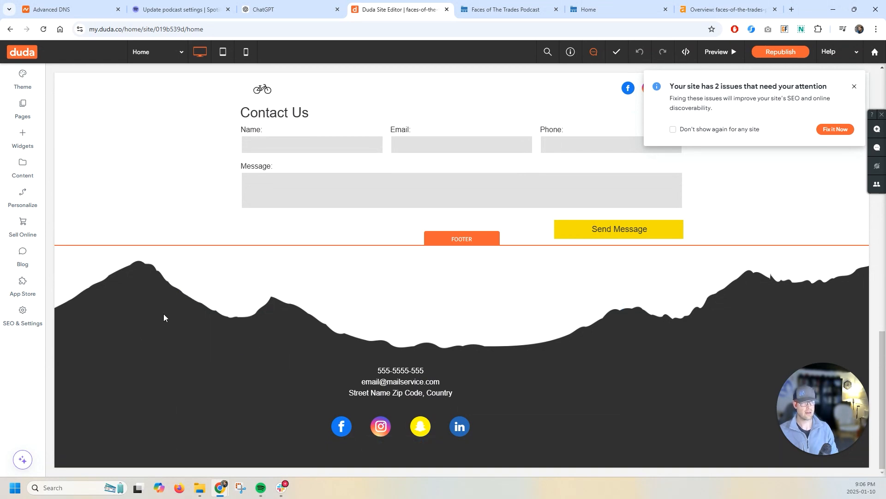
scroll(240, 157, up, 15)
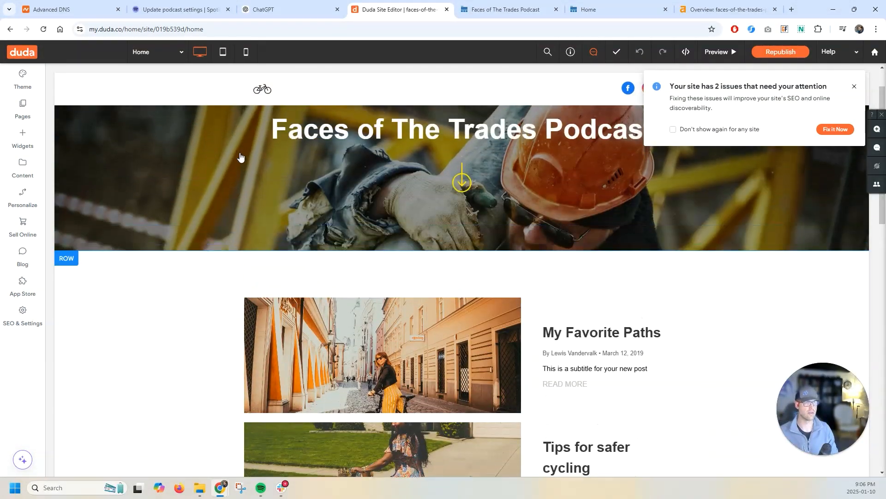
- Switch the editor to mobile view and open the settings of the blog post list
scroll(371, 346, down, 5)
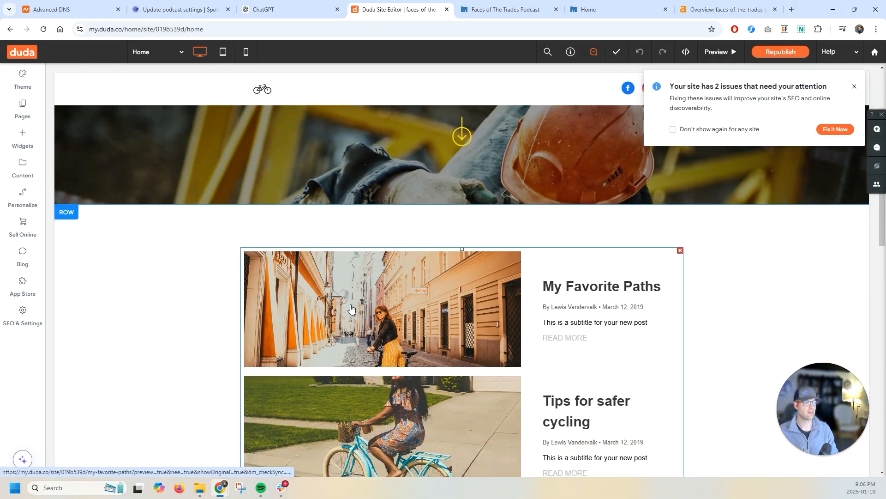
click(246, 52)
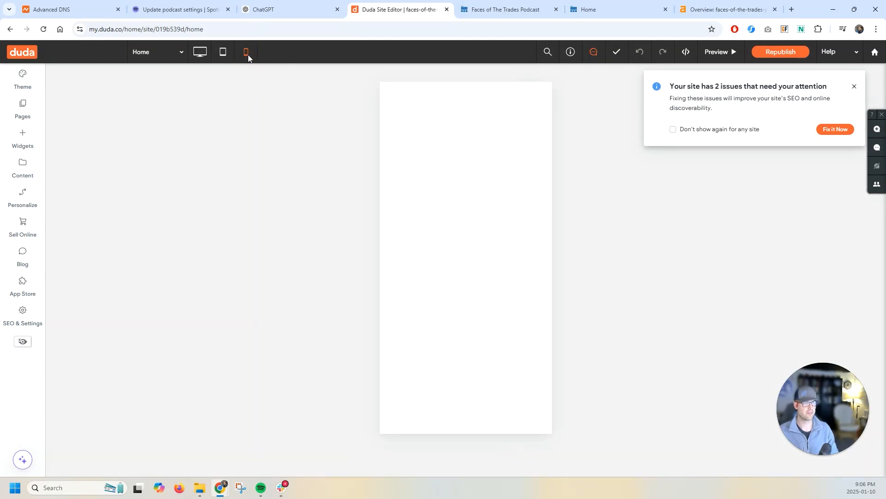
scroll(438, 277, down, 5)
scroll(441, 300, down, 6)
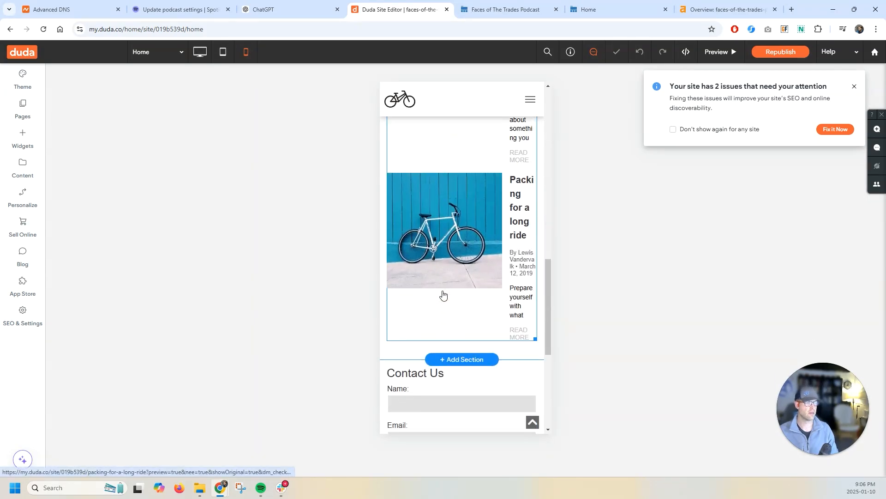
click(445, 206)
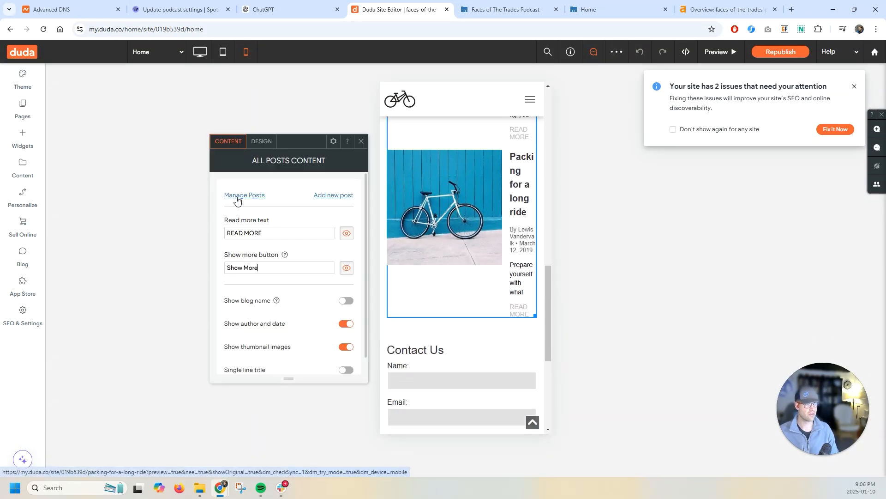
- Toggle the thumbnail images and single line title options of the mobile post list on and off
click(295, 265)
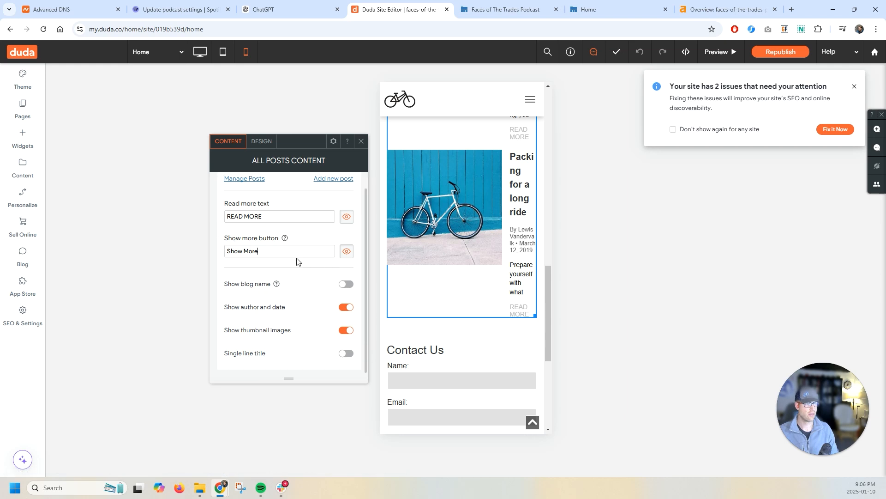
click(346, 285)
scroll(463, 250, up, 10)
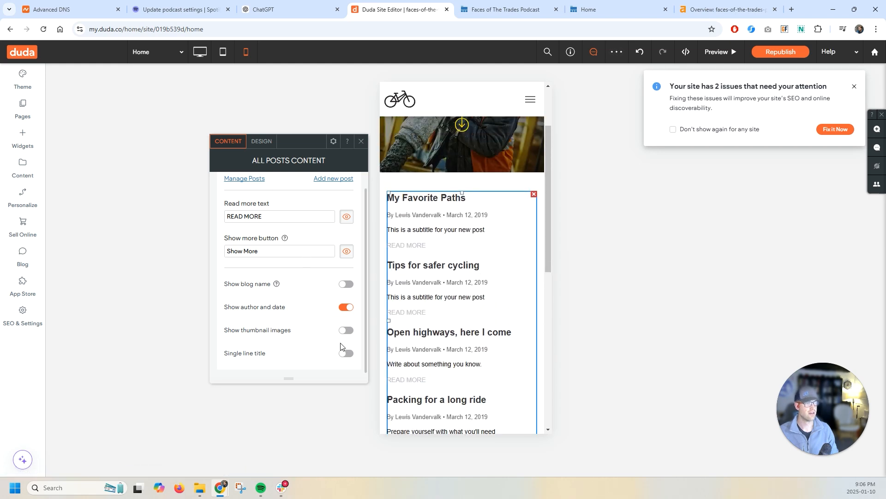
click(346, 331)
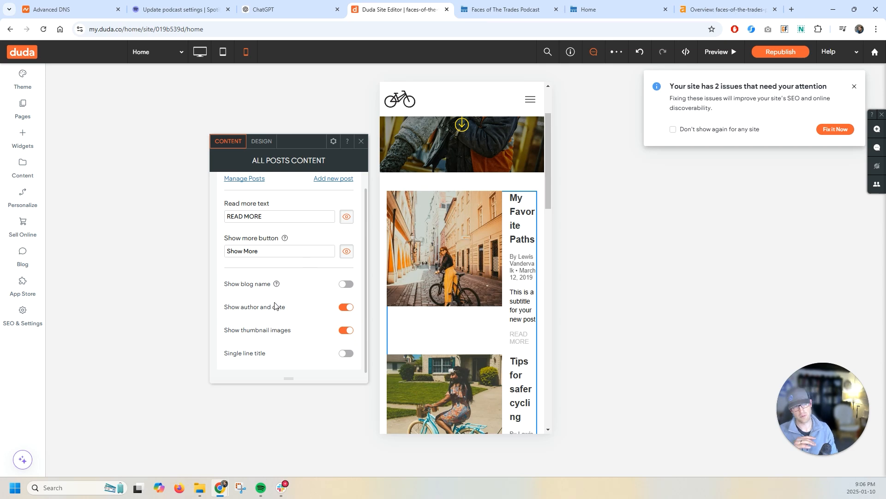
click(346, 354)
click(346, 353)
click(348, 331)
click(347, 331)
- In the post list's design settings, shrink the mobile post images to about 114 px wide
click(261, 141)
scroll(287, 267, down, 2)
click(340, 223)
click(338, 272)
click(341, 223)
click(340, 287)
scroll(292, 235, down, 1)
click(340, 201)
click(340, 234)
scroll(319, 288, up, 1)
click(313, 276)
scroll(296, 277, down, 2)
click(261, 239)
scroll(261, 280, down, 2)
click(260, 287)
- Browse the post list's text, frame, animation and spacing design sections, then close the panel
scroll(268, 282, down, 2)
drag(317, 240, 300, 241)
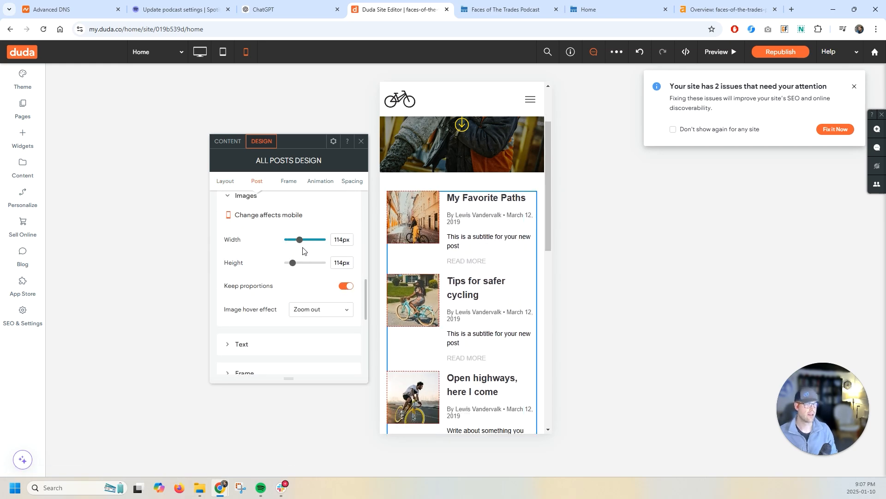
click(294, 263)
scroll(276, 240, down, 2)
click(248, 253)
click(270, 314)
scroll(295, 300, down, 2)
click(314, 280)
scroll(314, 284, down, 3)
click(251, 251)
click(253, 336)
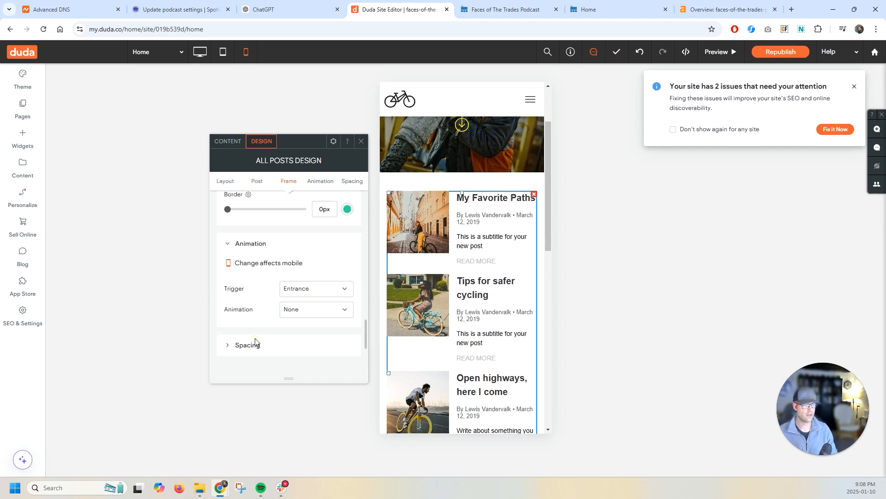
click(252, 344)
click(361, 141)
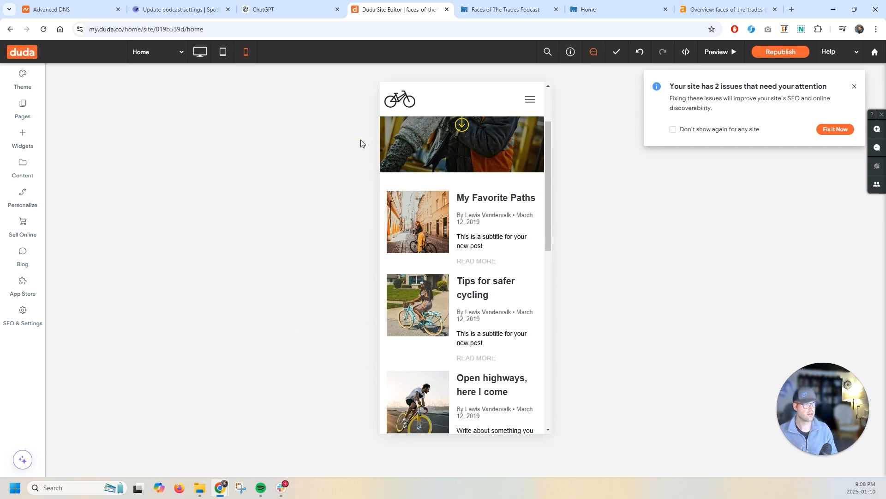
- Preview the home page in tablet, mobile and desktop views
click(223, 51)
scroll(456, 202, down, 1)
scroll(456, 203, down, 5)
scroll(455, 213, up, 5)
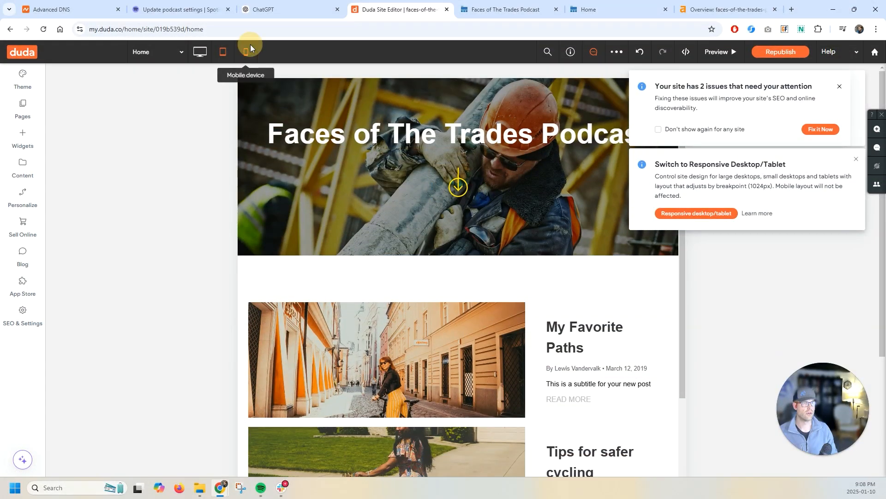
click(245, 52)
scroll(469, 257, down, 3)
click(205, 51)
scroll(220, 277, down, 4)
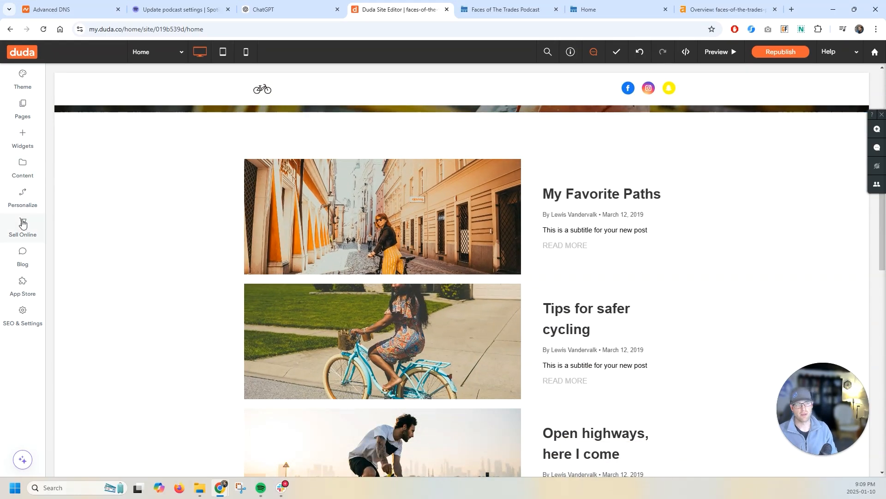
- Unpublish the blog posts Tips for safer cycling, Open highways, here I come, and Packing for a long ride
click(27, 259)
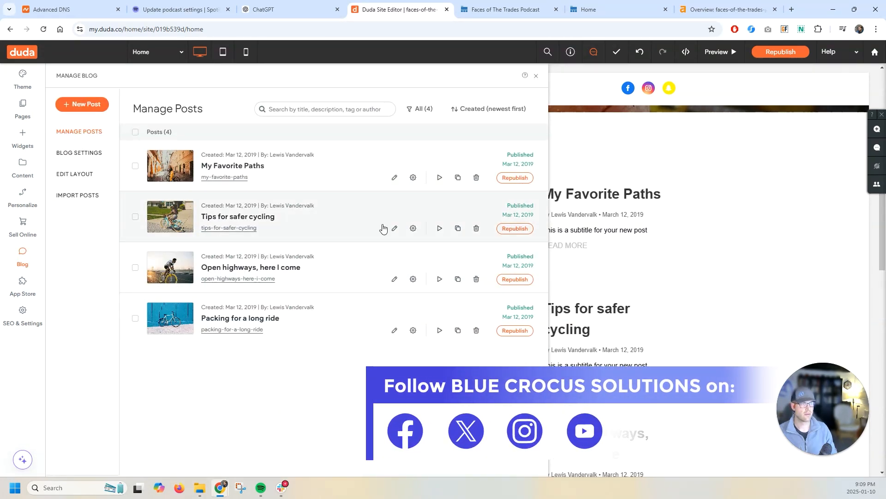
click(135, 217)
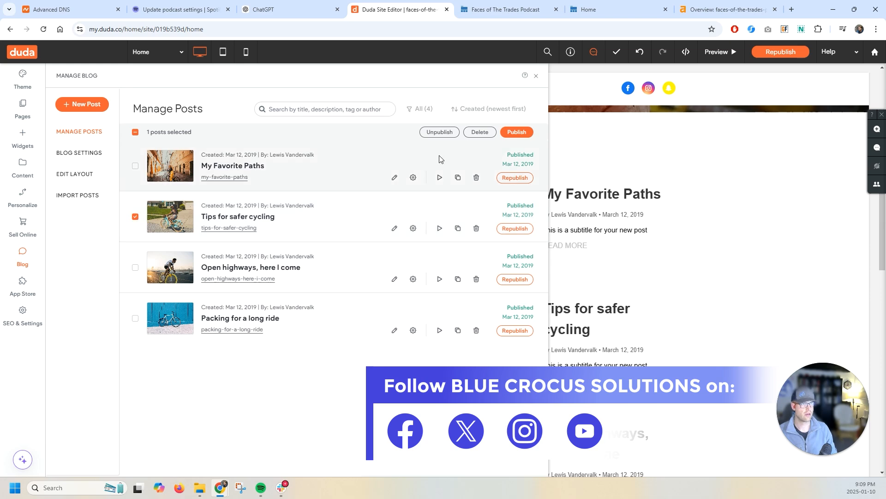
click(432, 132)
click(463, 292)
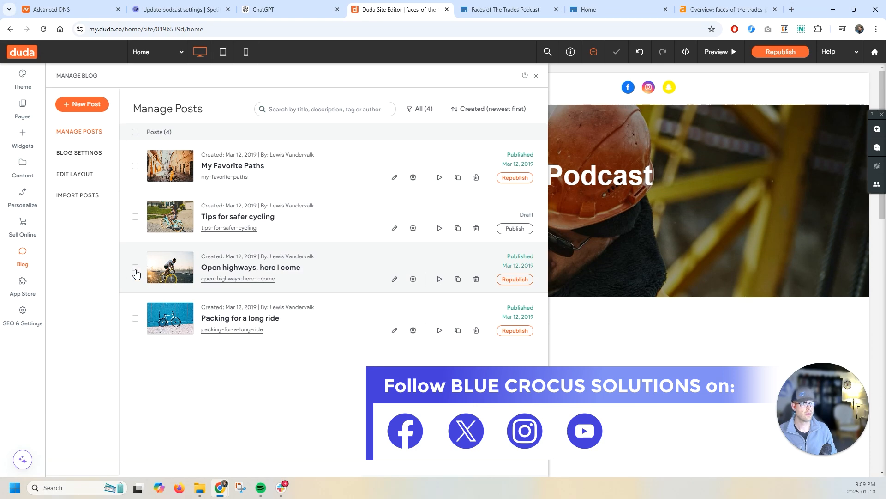
click(135, 268)
click(440, 132)
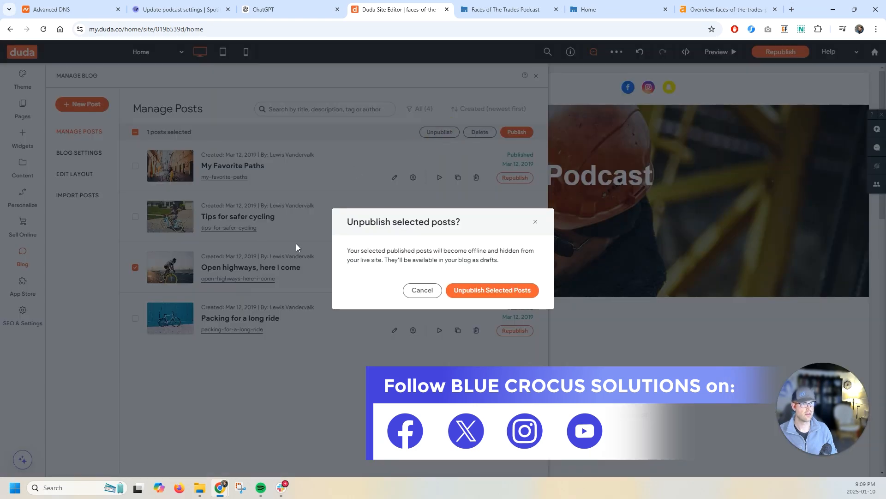
click(467, 291)
click(135, 318)
click(442, 132)
click(484, 294)
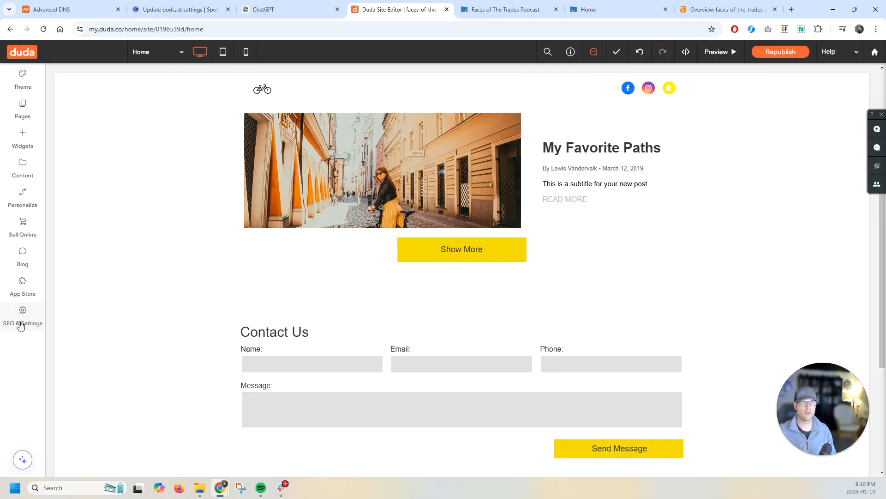
- Open the content library's business info and set the business logo to the podcast cover art image
click(20, 320)
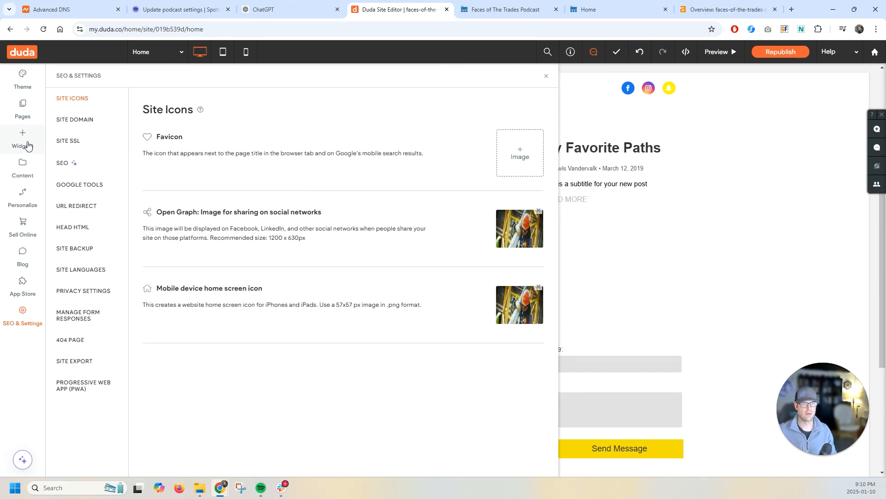
click(26, 172)
click(82, 217)
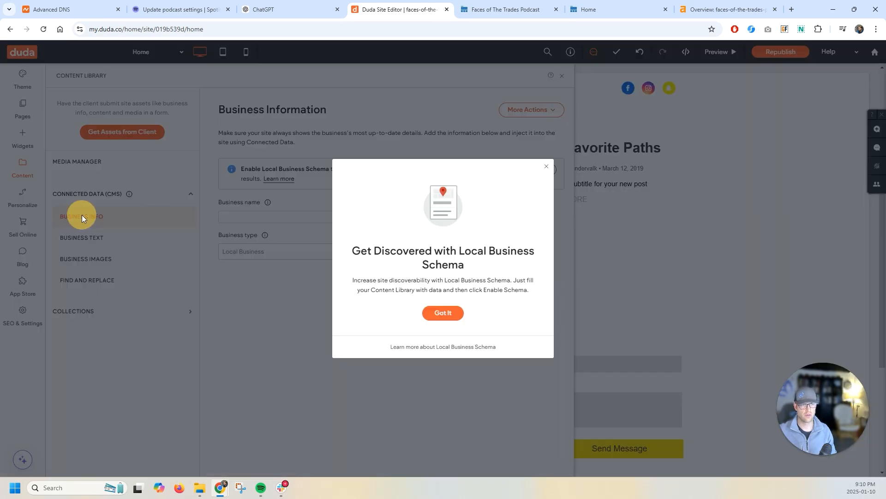
click(448, 315)
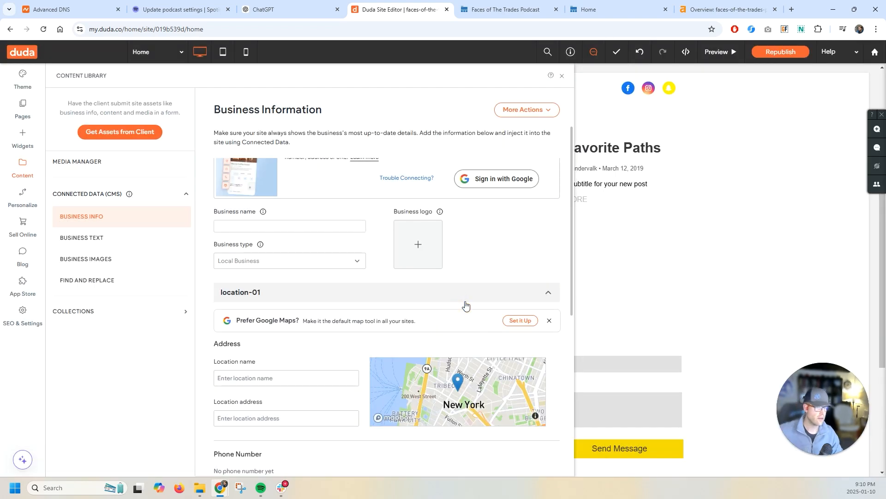
click(416, 235)
click(204, 164)
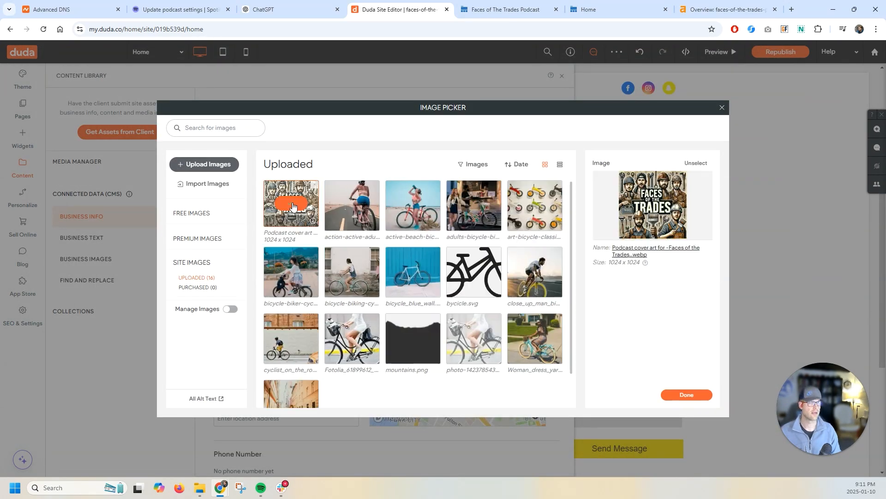
click(686, 395)
- Set the business name to Faces of The Trades Podcast, enter North in the location details, and close the library
click(281, 261)
text(podcast)
click(527, 110)
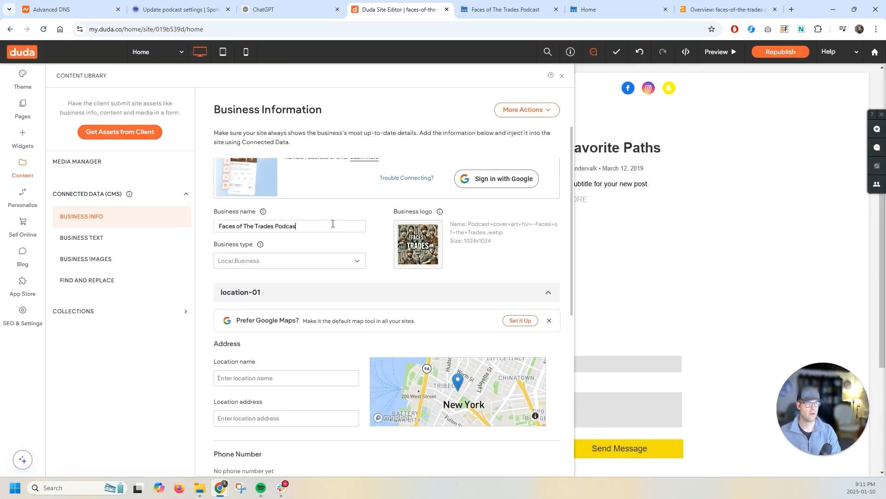
text(t)
scroll(333, 224, down, 3)
click(283, 241)
text(North)
scroll(311, 364, down, 3)
scroll(311, 365, down, 1)
click(562, 75)
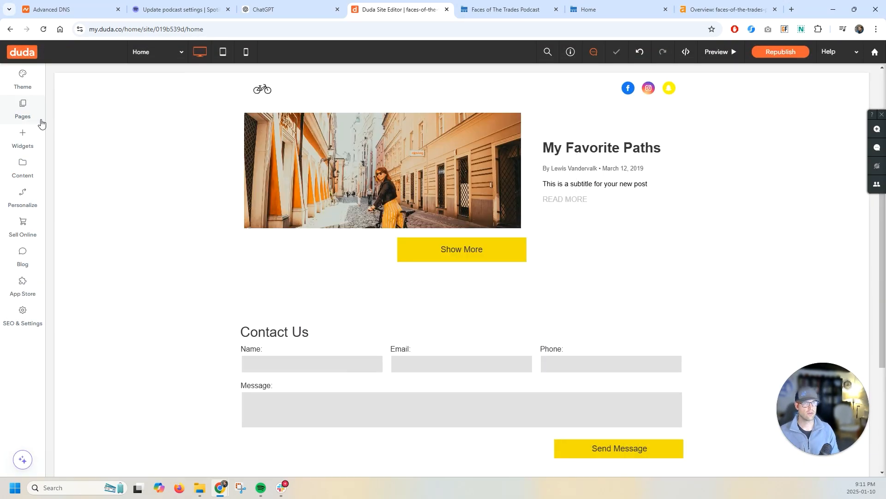
- Open the content library's collections section to examine it, then close it
click(21, 167)
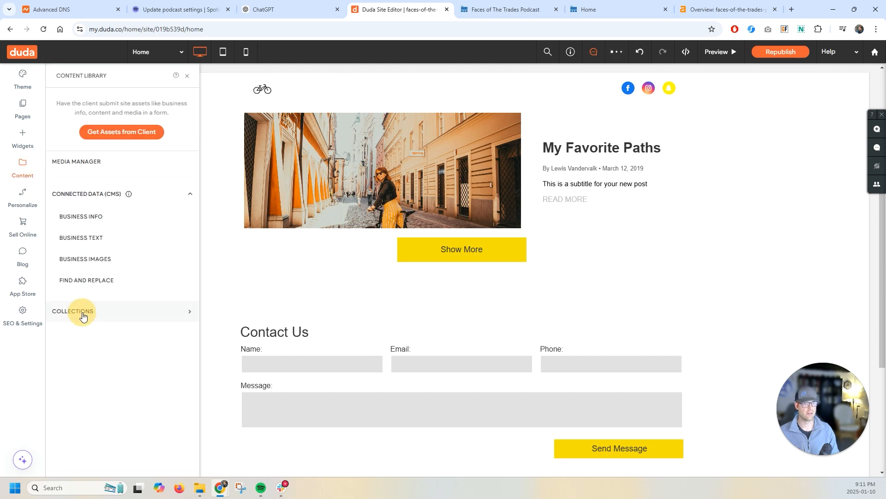
click(80, 312)
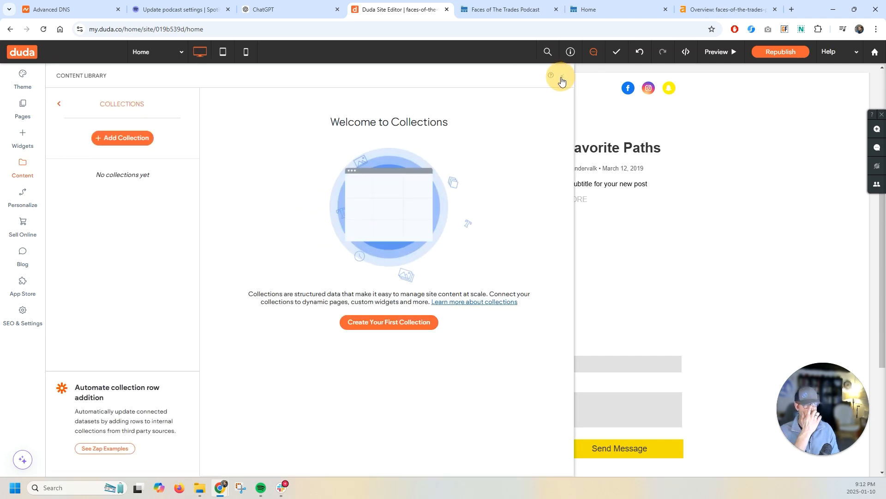
click(563, 75)
scroll(266, 225, up, 5)
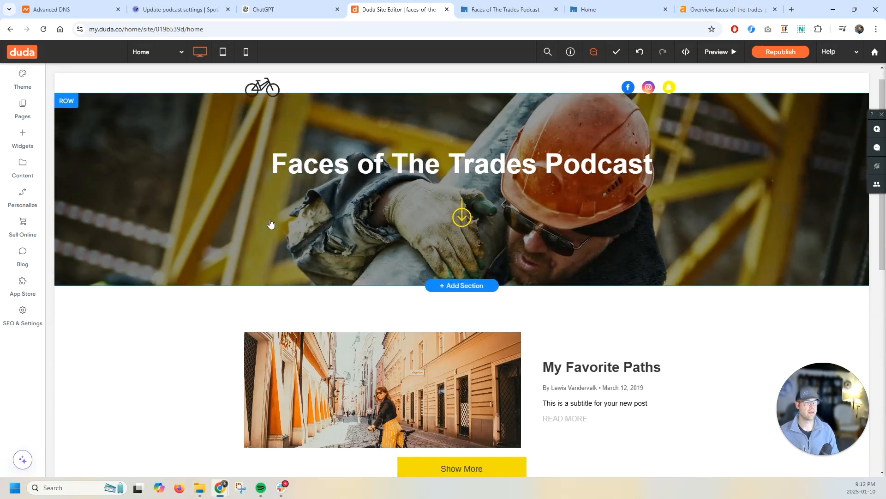
scroll(271, 223, down, 3)
- Review the blog posts manager and the site's pages list
click(28, 263)
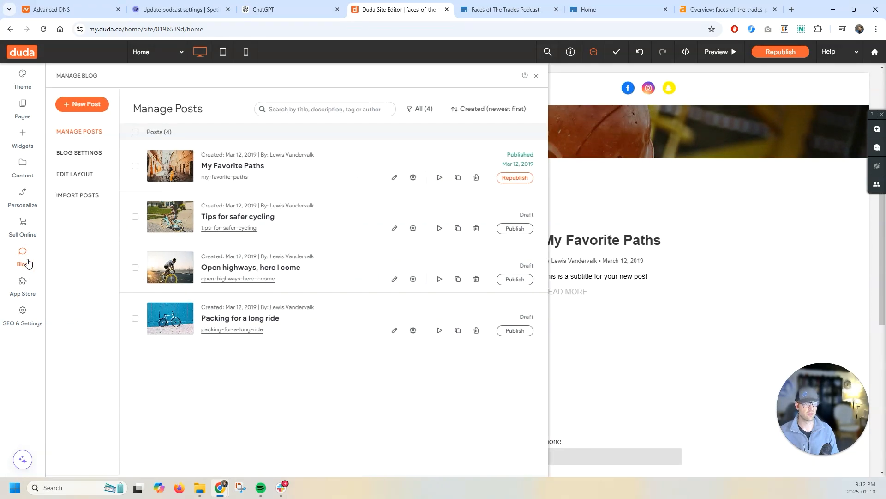
click(26, 113)
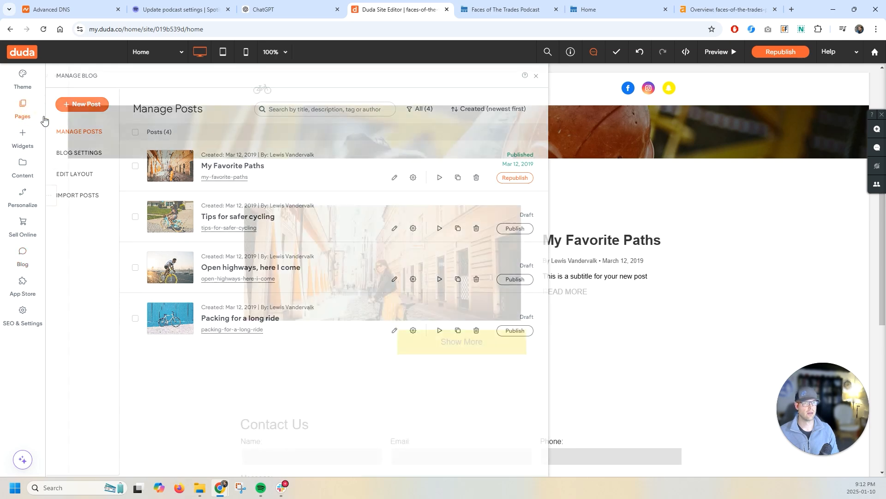
click(92, 200)
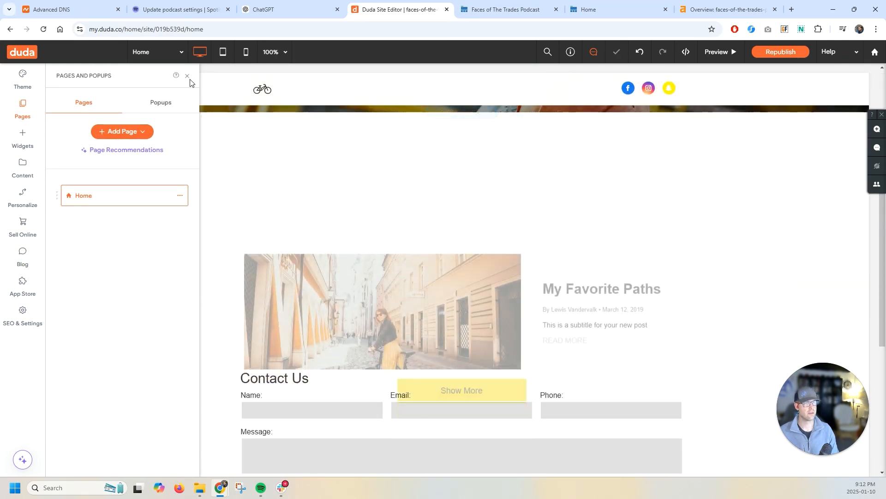
click(187, 76)
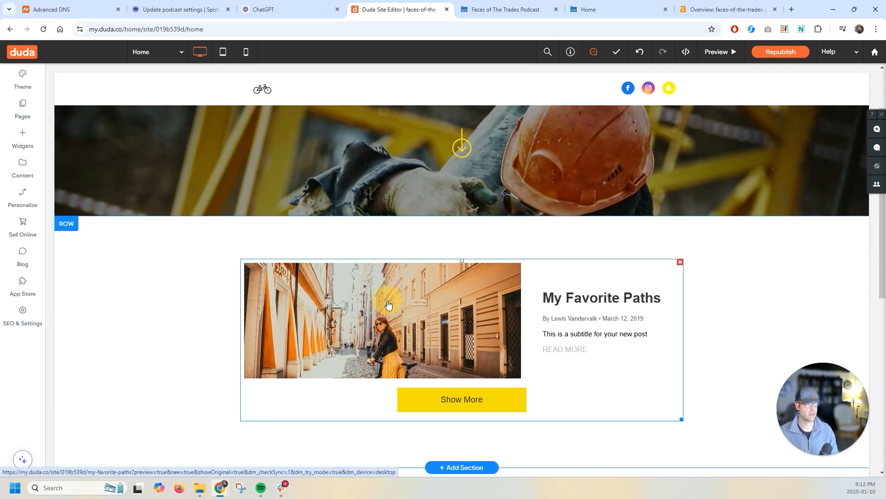
- Open the desktop blog post list's settings and review its post manager and layout design options
click(406, 325)
click(120, 268)
mouse_move(138, 255)
scroll(138, 254, down, 1)
click(96, 179)
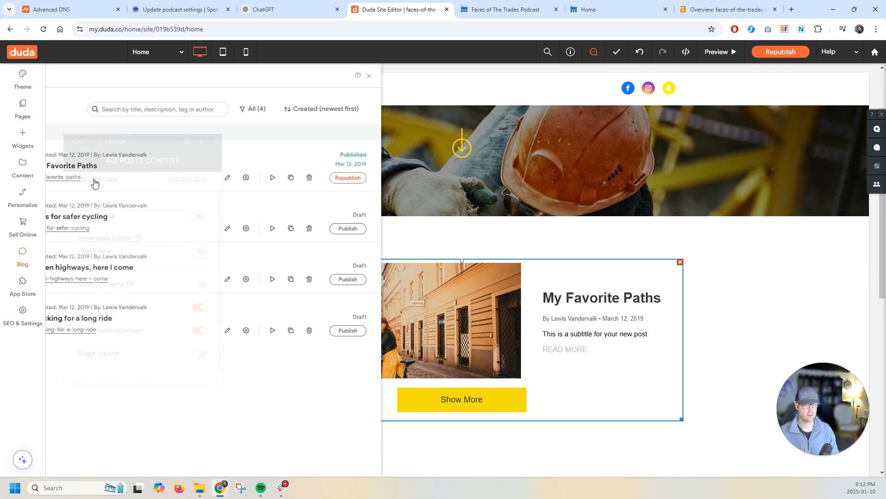
click(536, 76)
click(115, 141)
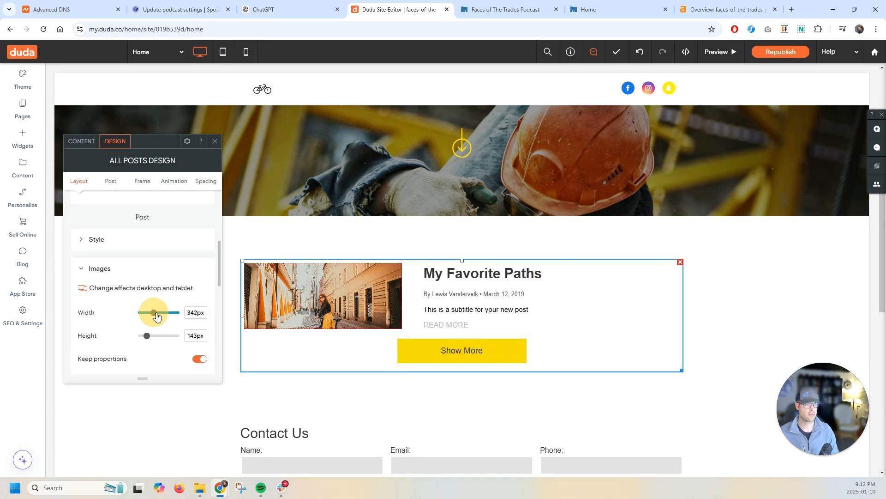
scroll(148, 304, down, 2)
scroll(130, 236, up, 2)
click(78, 181)
click(82, 141)
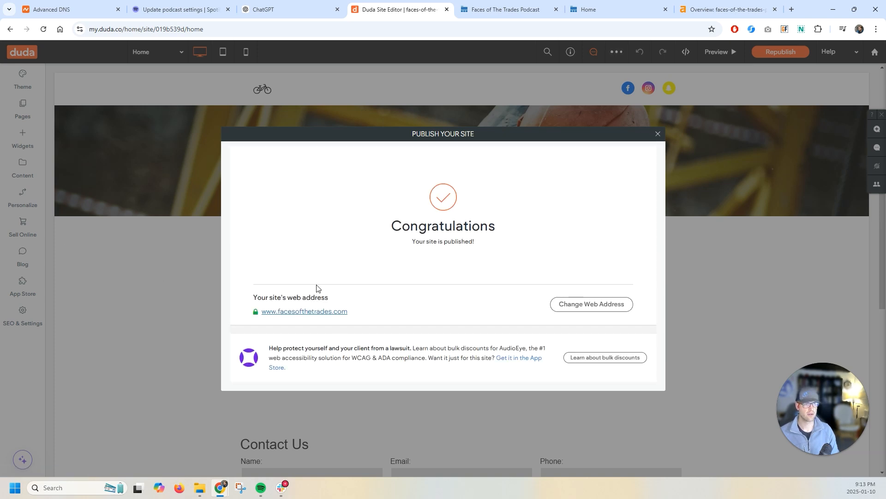
- Close the publish confirmation and switch to the live Faces of The Trades Podcast site tab
click(659, 136)
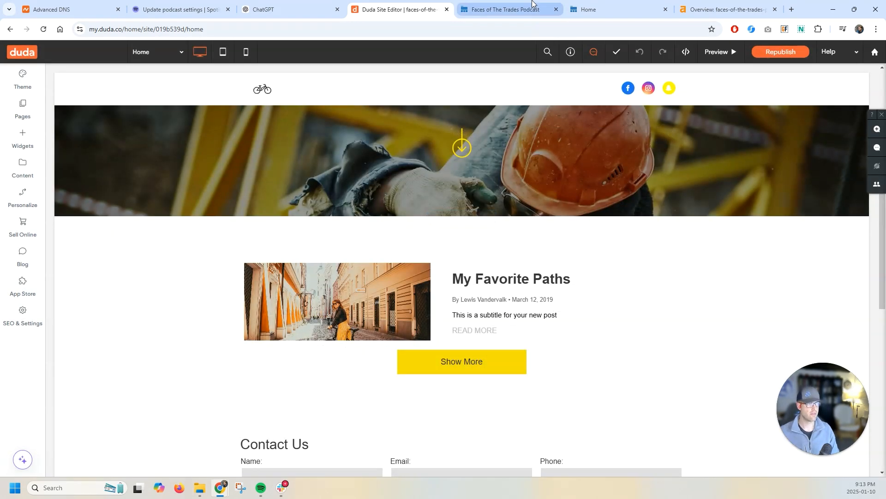
click(506, 9)
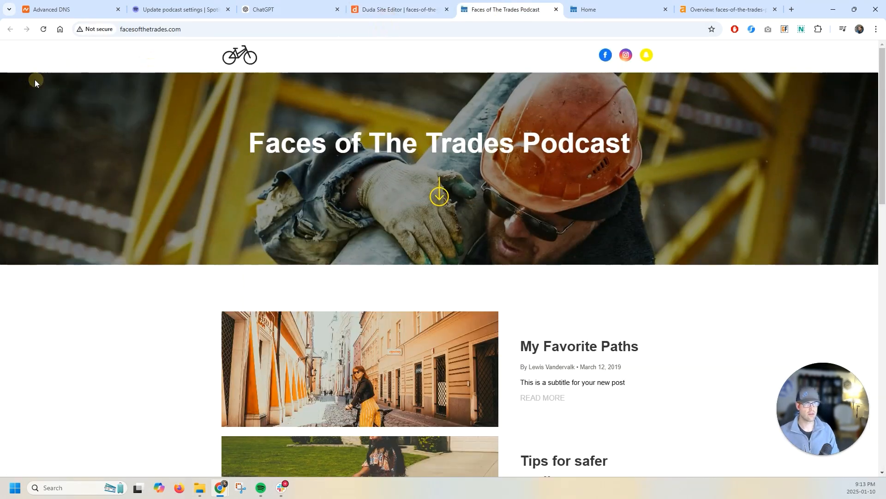
- Reload the live site and inspect its full web address to check whether it loads over HTTPS
click(43, 30)
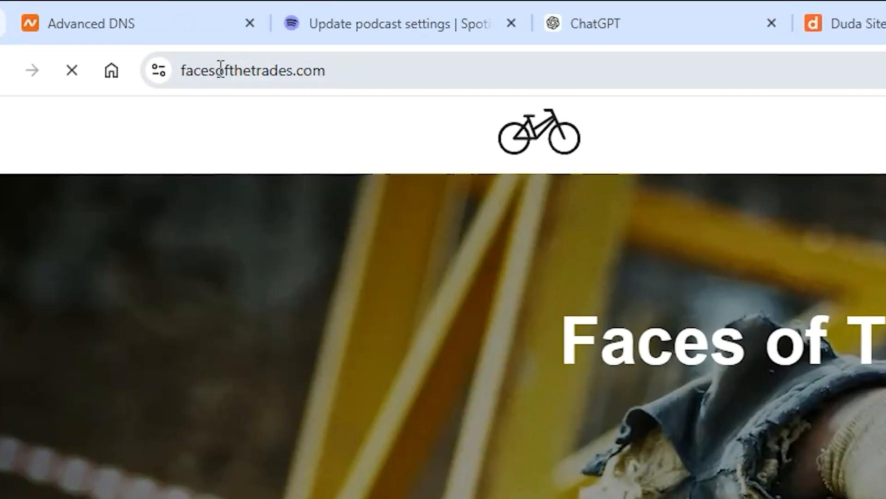
double_click(106, 30)
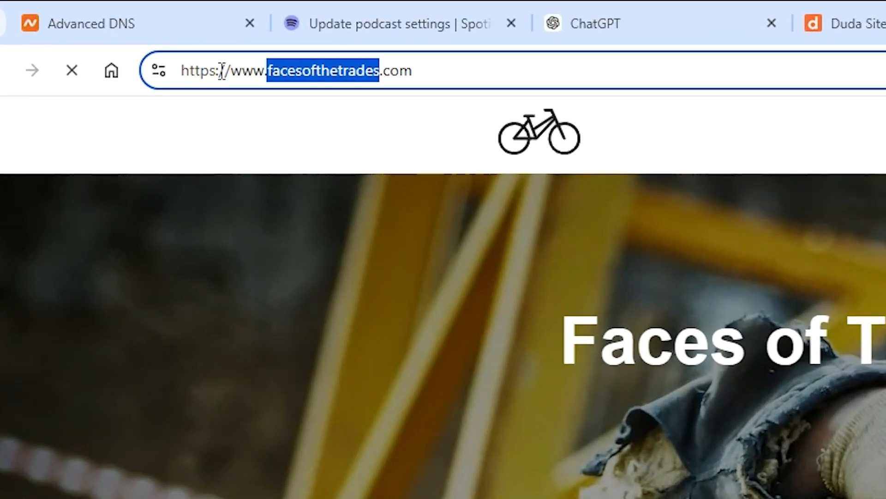
click(217, 72)
drag(216, 71, 189, 71)
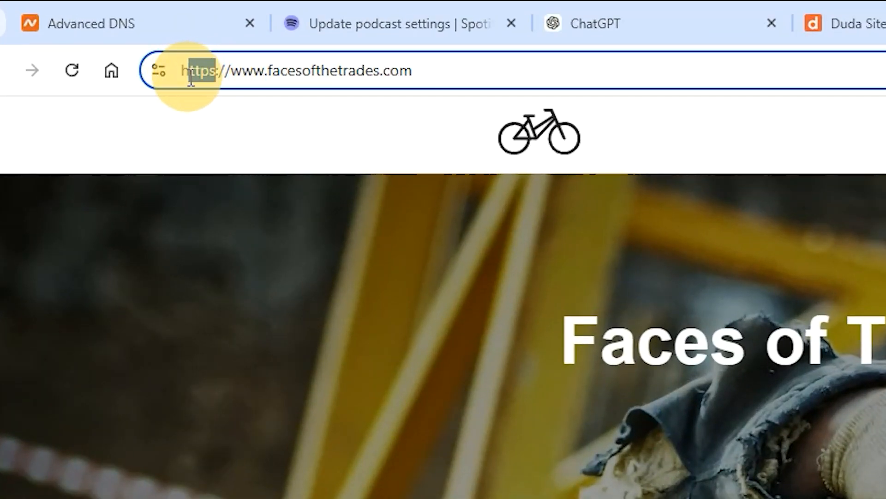
- Return to the site editor, review the site's SSL certificate settings under SEO & Settings, then close the panel
click(883, 13)
click(22, 314)
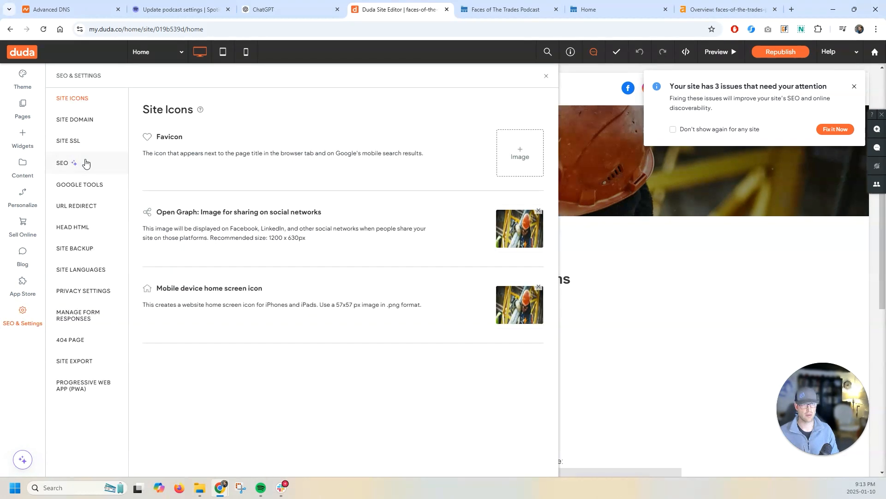
click(86, 144)
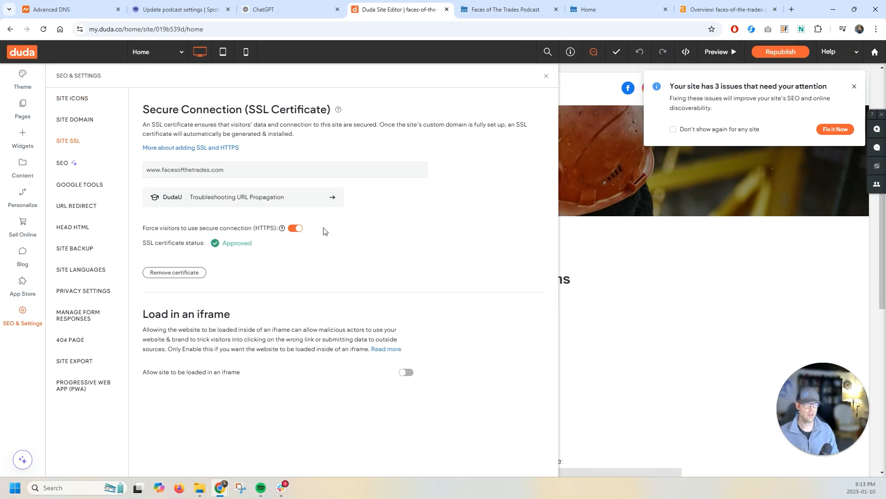
click(546, 75)
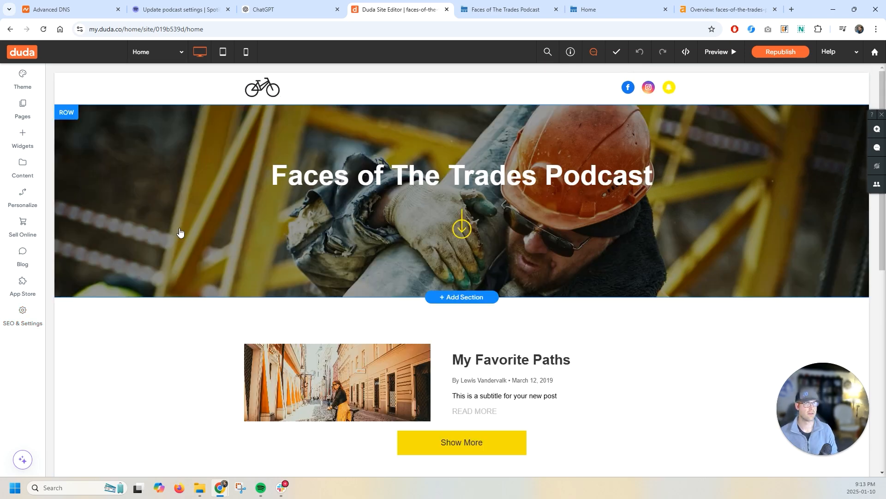